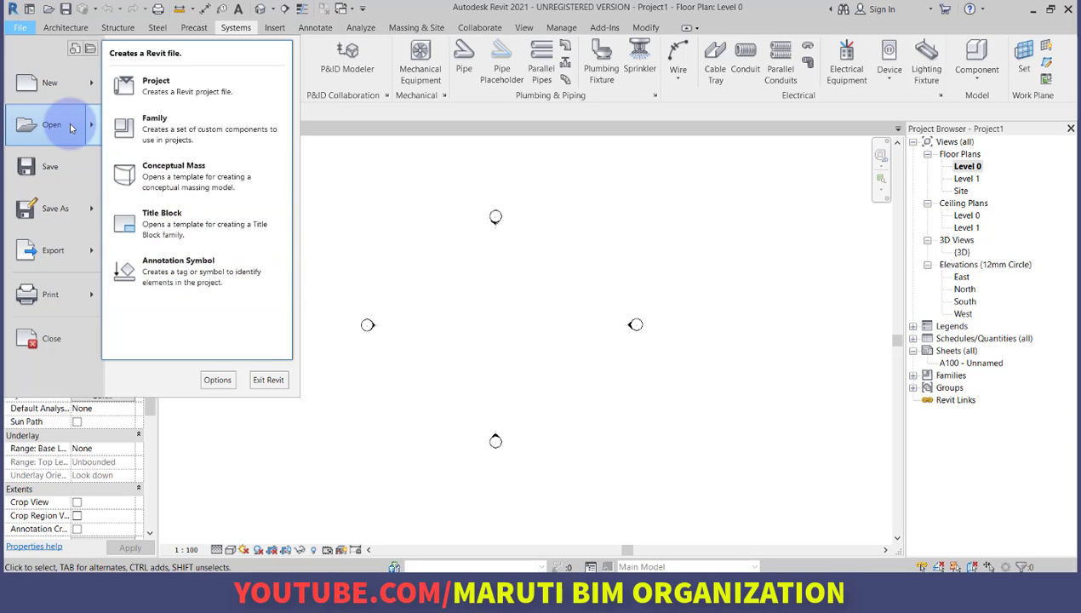
pyautogui.moveTo(70, 128)
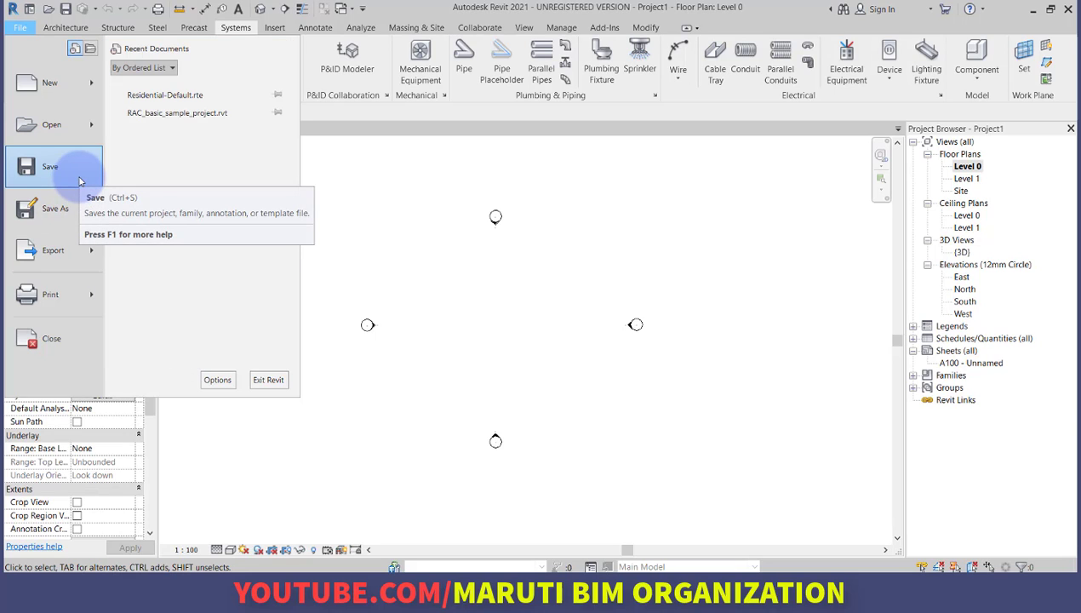
pyautogui.moveTo(74, 223)
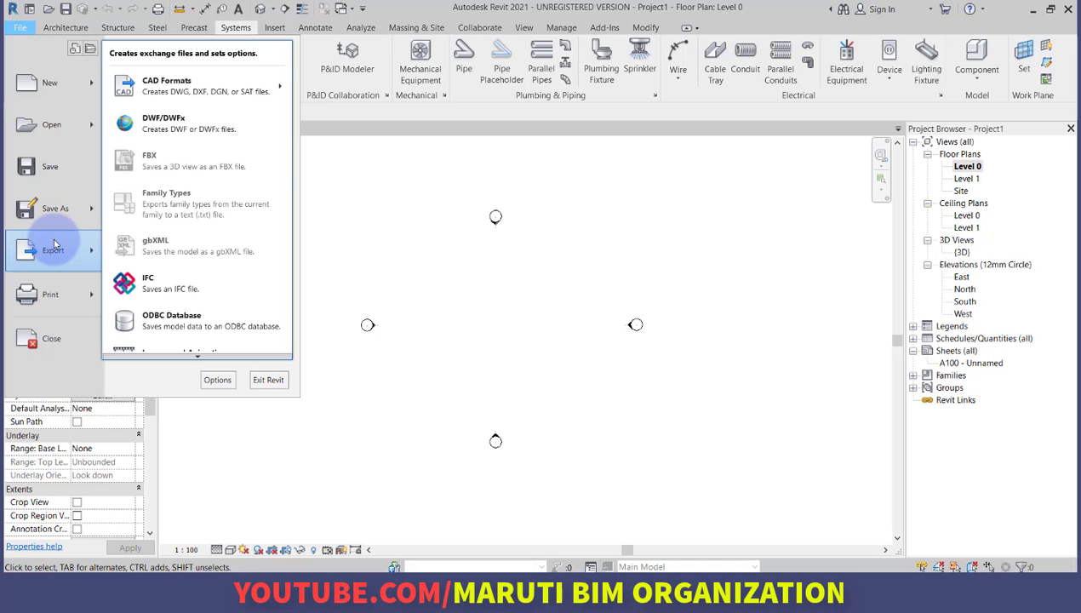
pyautogui.moveTo(251, 86)
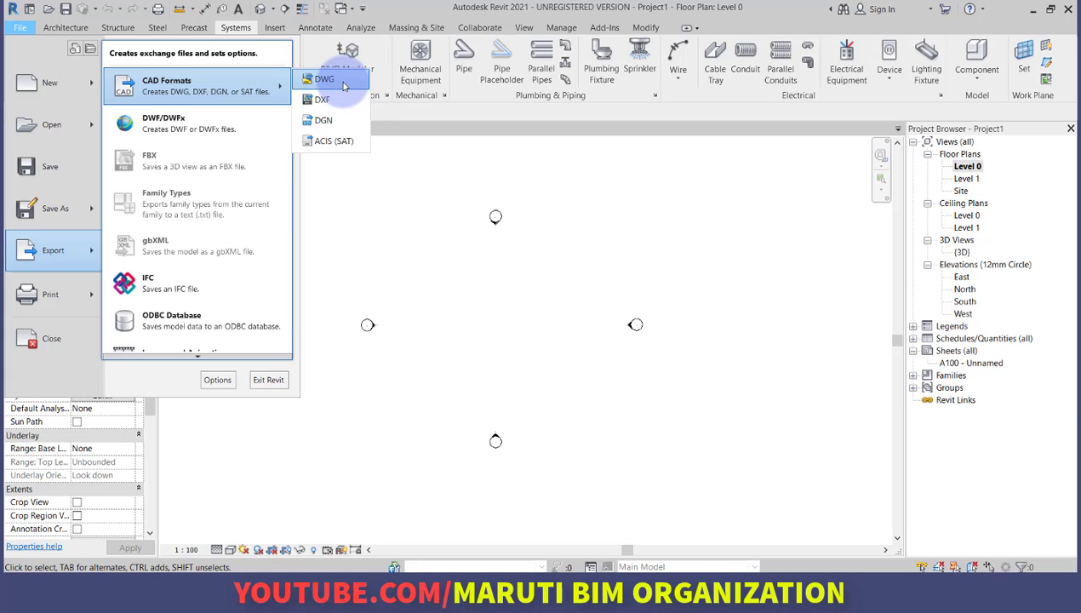
pyautogui.moveTo(34, 292)
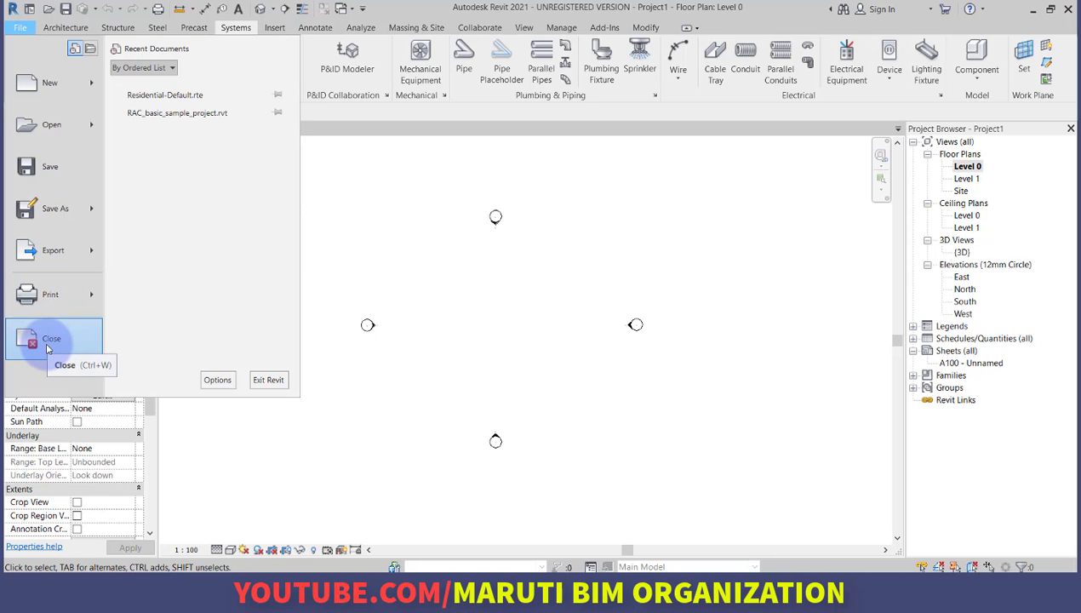
pyautogui.click(438, 324)
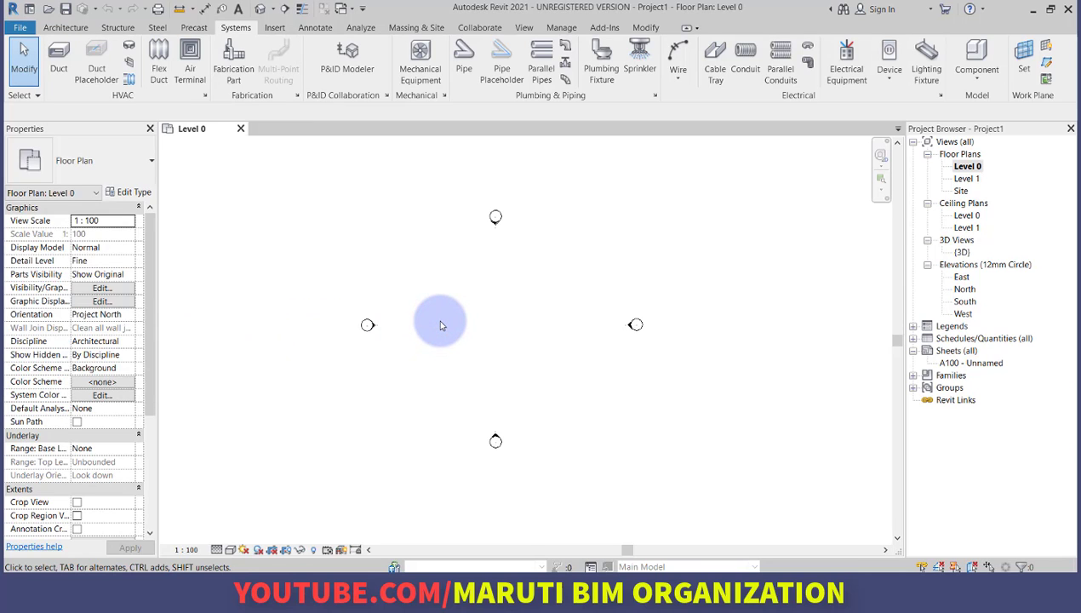
pyautogui.scroll(1, 475, 296)
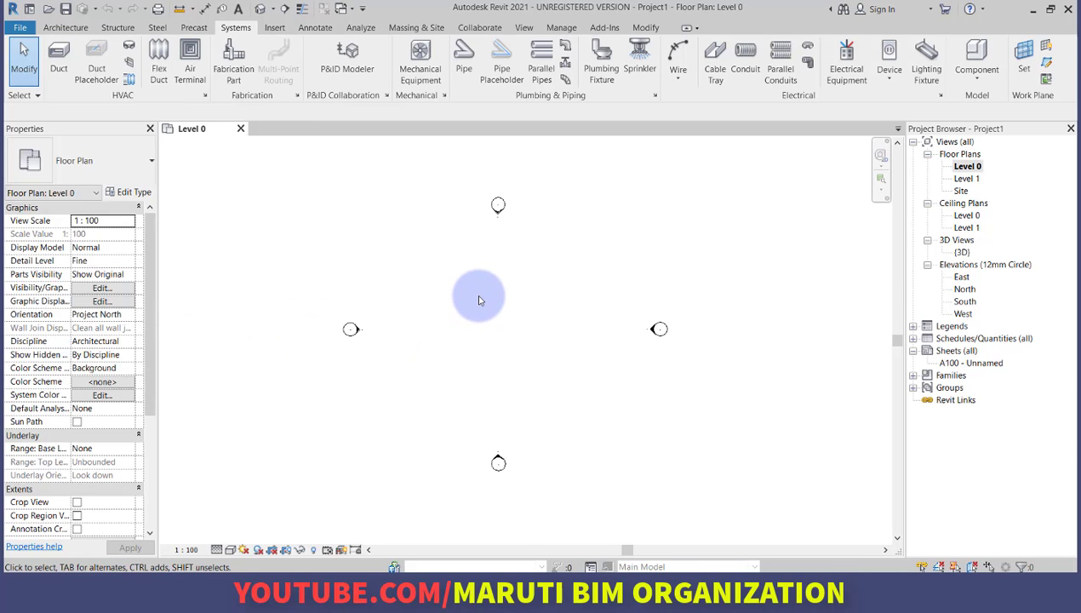
# In the general program options, set the save reminder and Synchronize with Central reminder intervals to 15 minutes each.
pyautogui.click(21, 27)
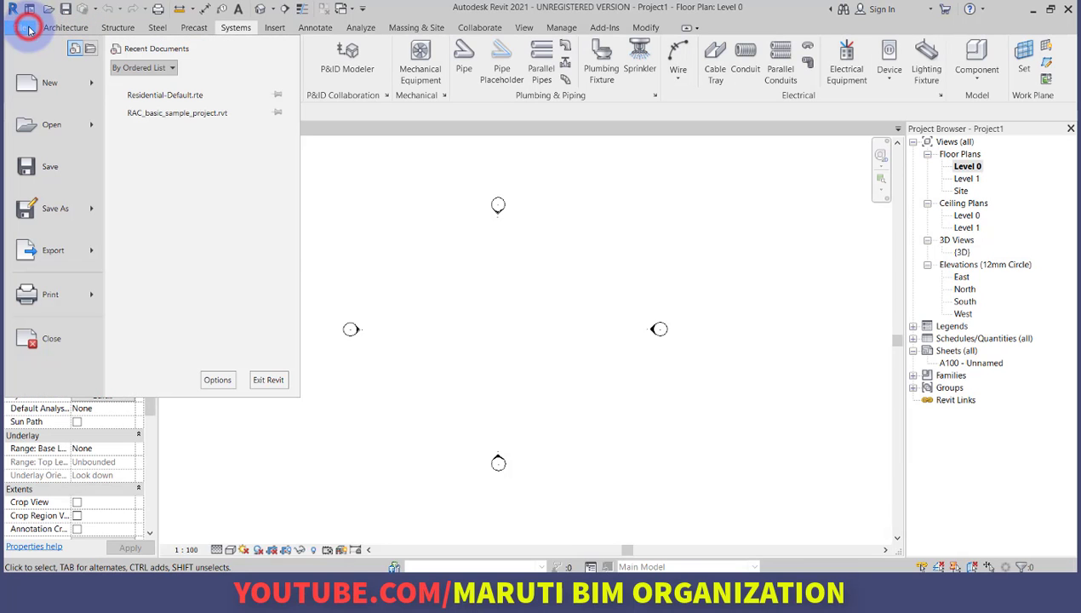
pyautogui.click(215, 382)
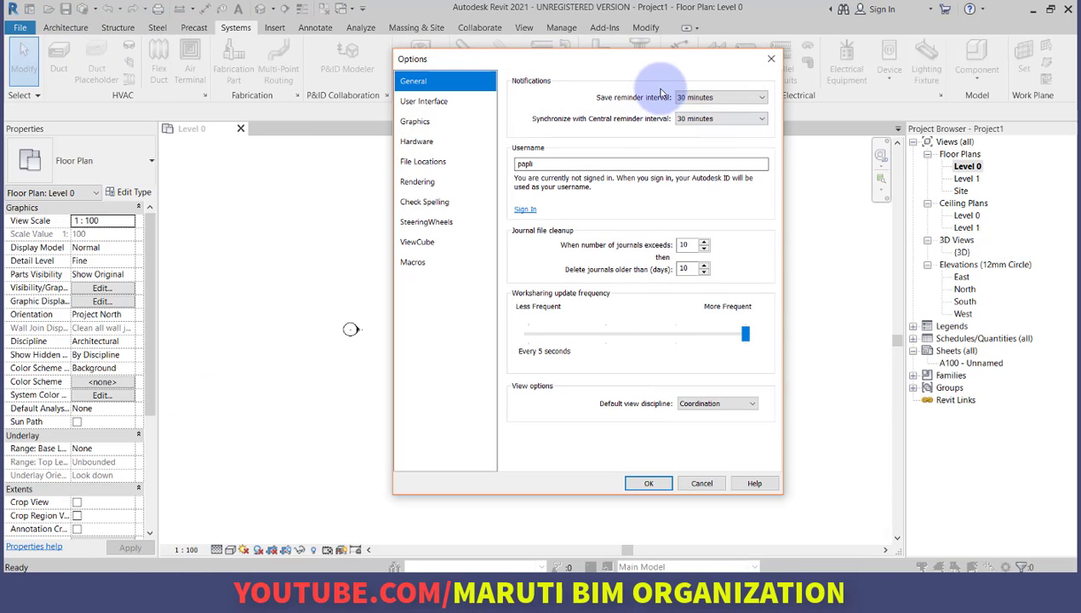
pyautogui.moveTo(623, 60); pyautogui.dragTo(473, 90)
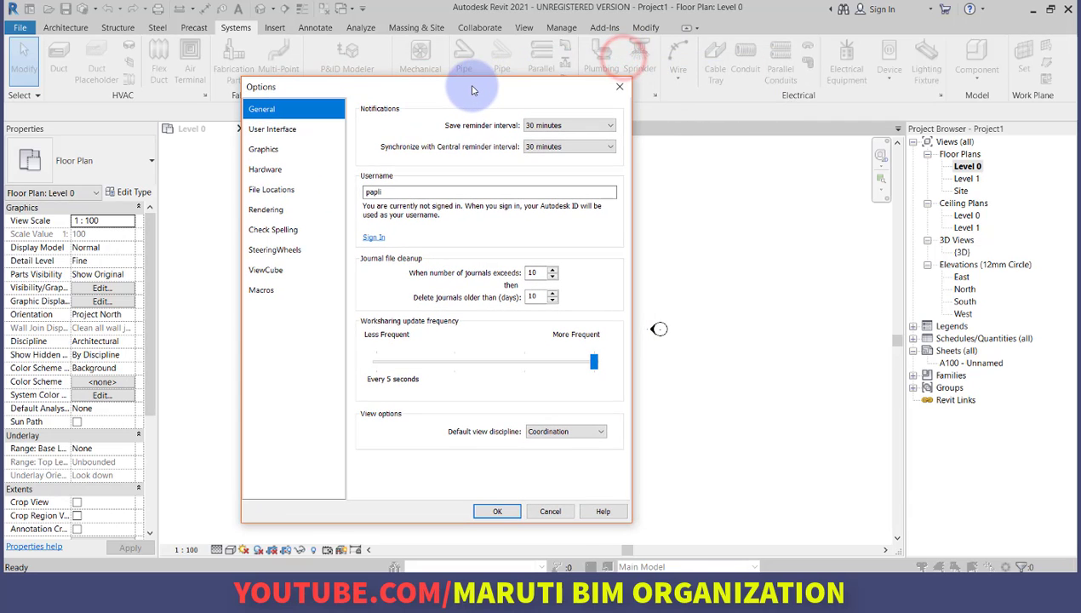
pyautogui.click(553, 126)
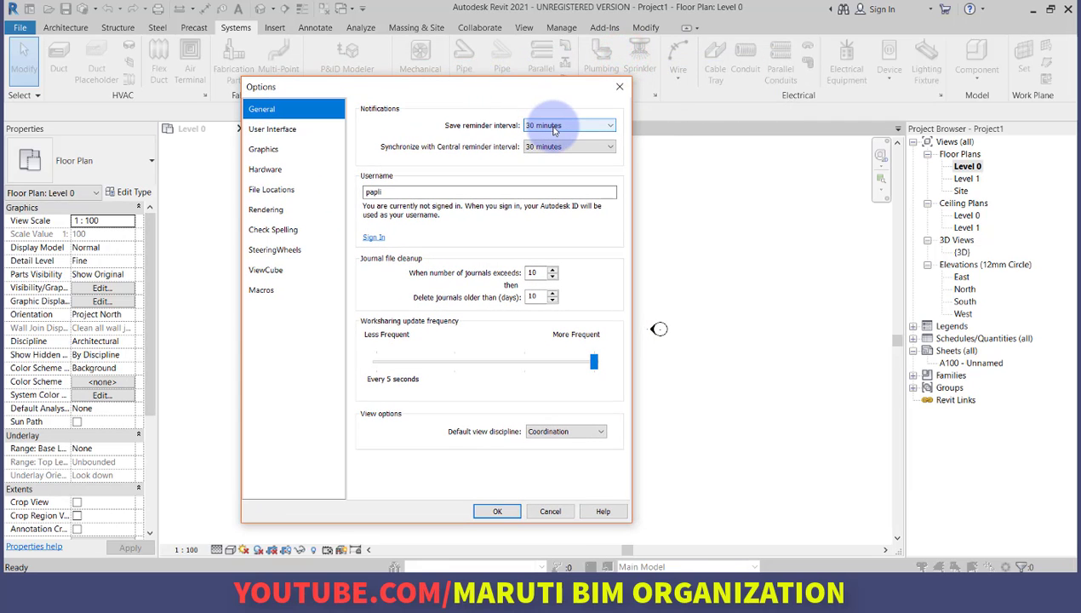
pyautogui.click(553, 128)
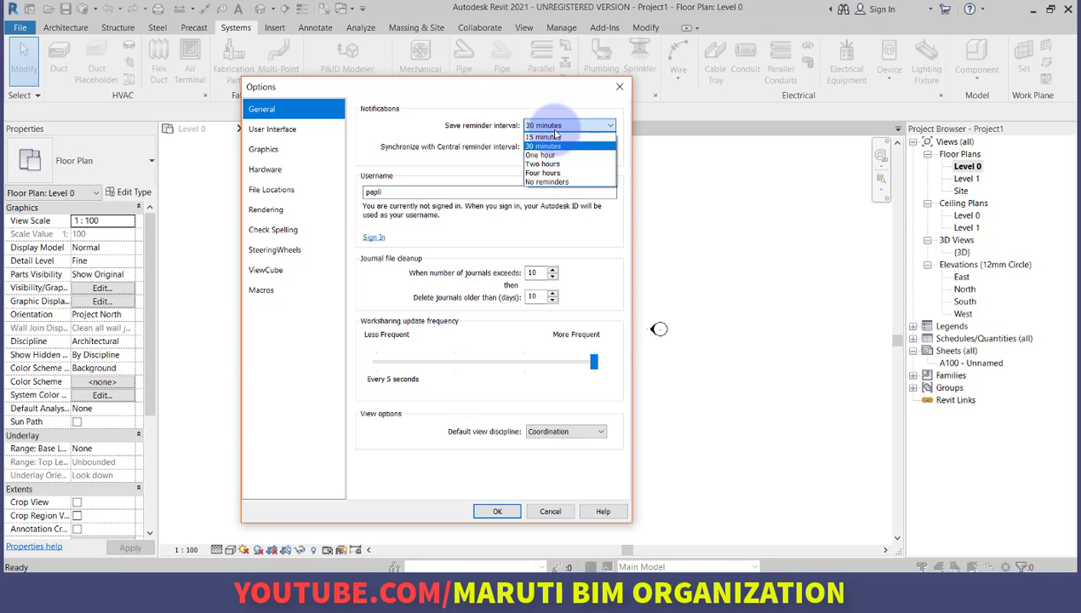
pyautogui.click(556, 137)
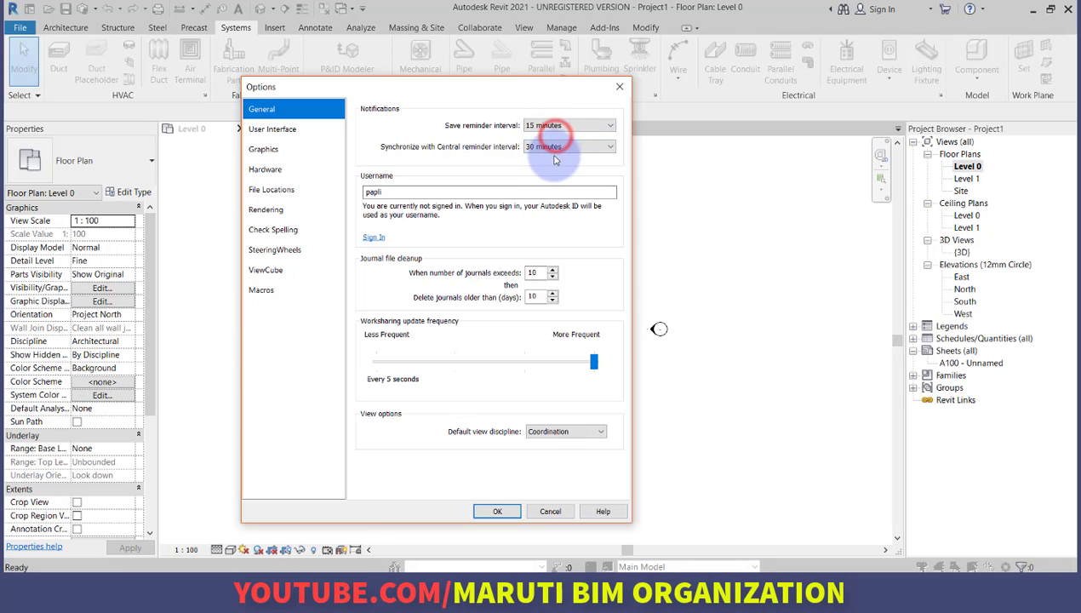
pyautogui.click(555, 152)
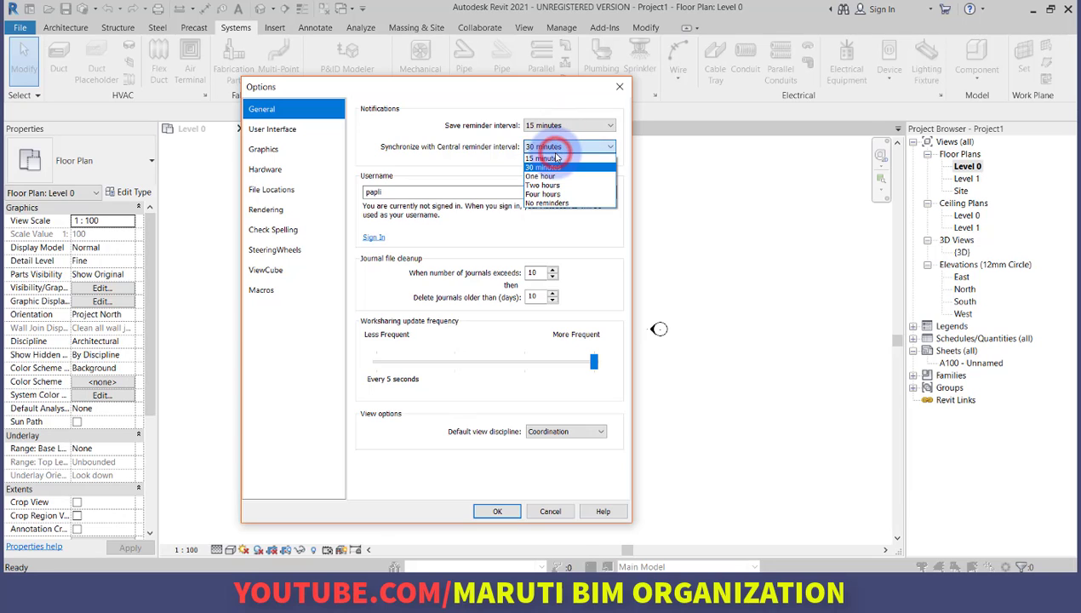
pyautogui.click(555, 160)
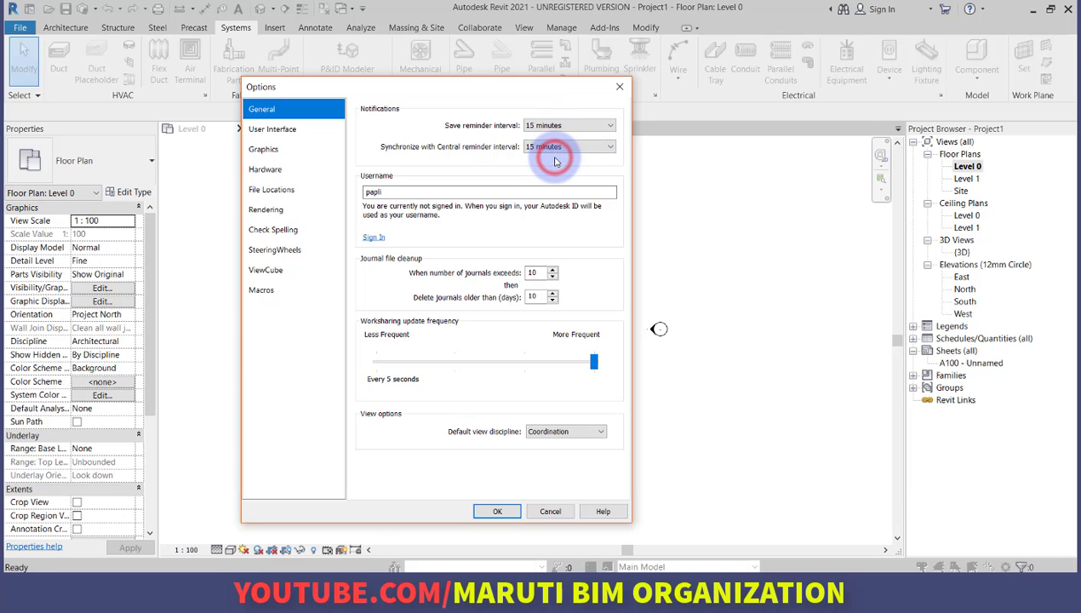
pyautogui.click(514, 195)
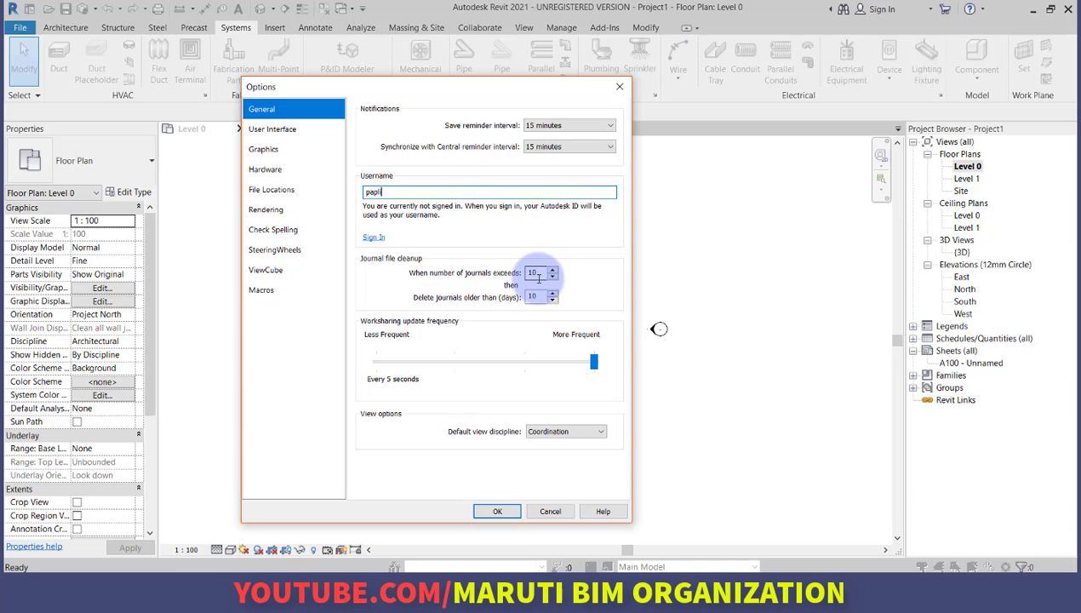
# Examine the tools and analyses that can be enabled in the User Interface options, from the architecture tools to route analysis.
pyautogui.click(297, 127)
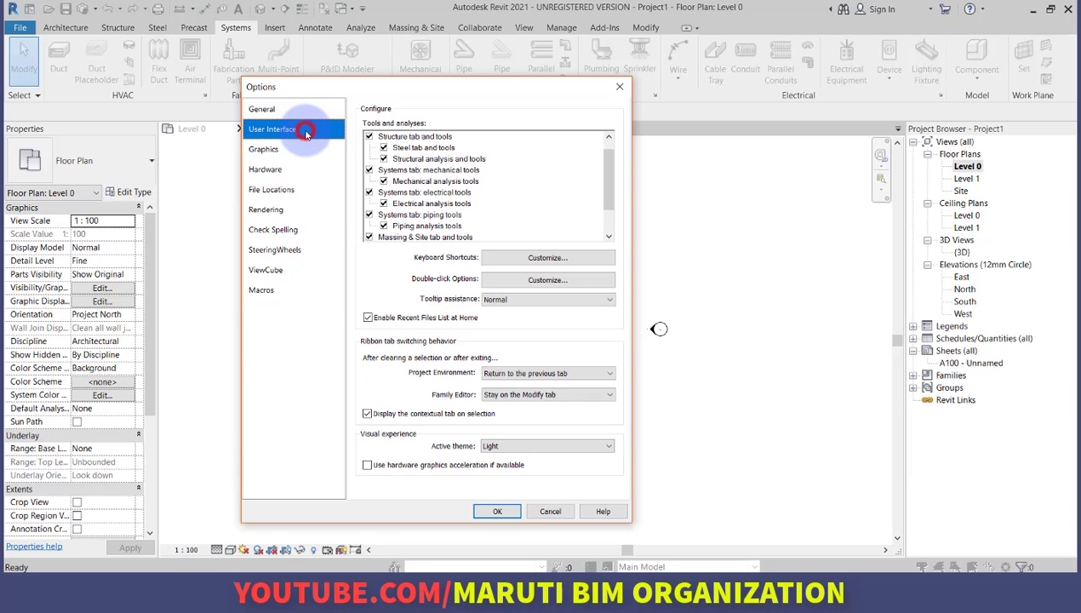
pyautogui.click(388, 138)
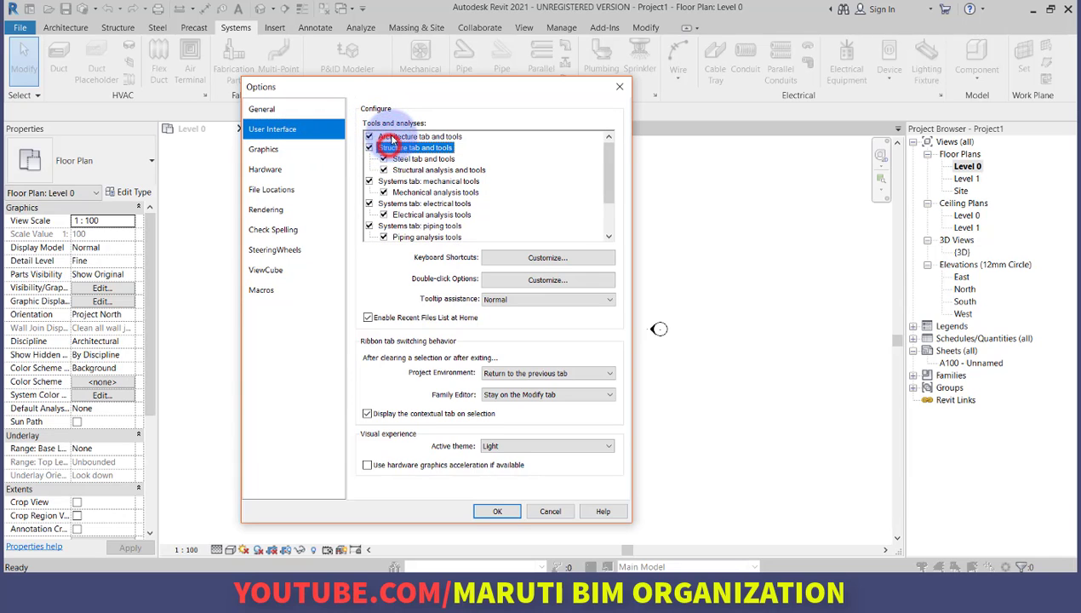
pyautogui.click(403, 181)
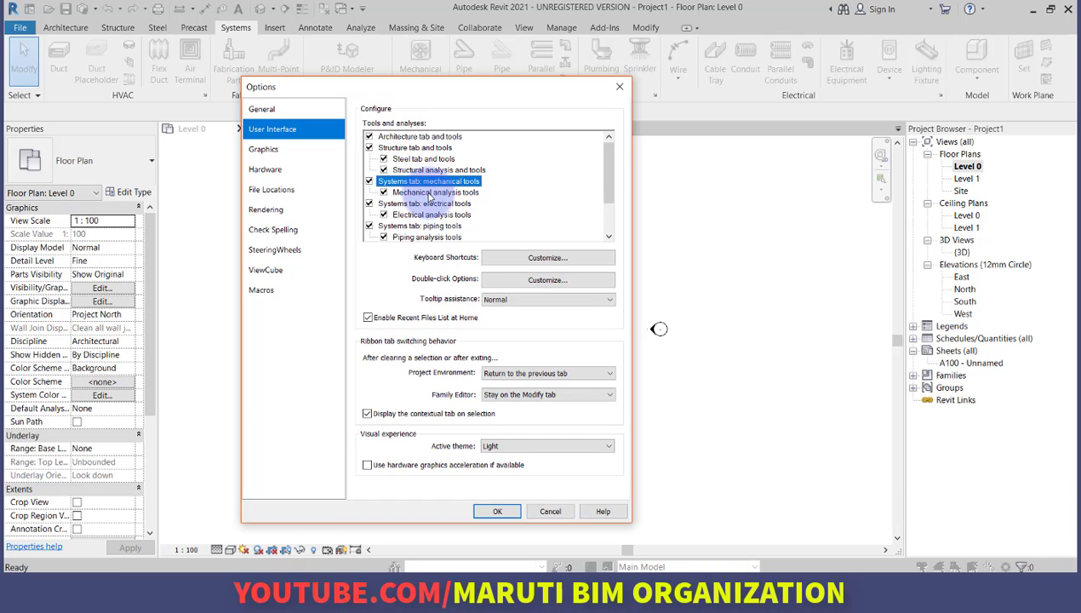
pyautogui.click(431, 205)
pyautogui.click(431, 227)
pyautogui.scroll(-3, 431, 226)
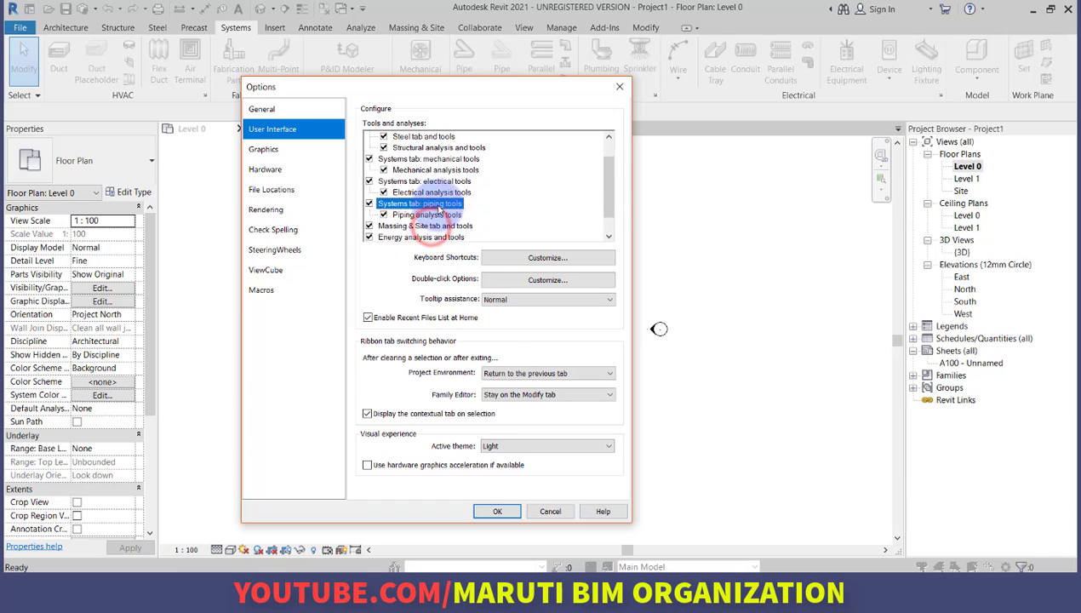
pyautogui.click(434, 215)
pyautogui.scroll(-1, 434, 216)
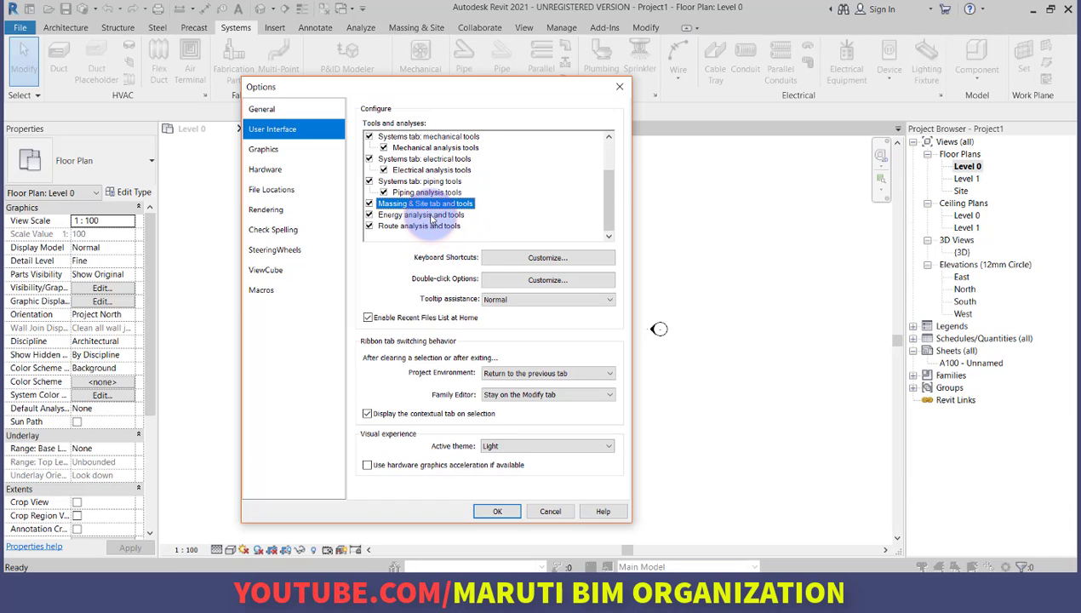
pyautogui.click(431, 215)
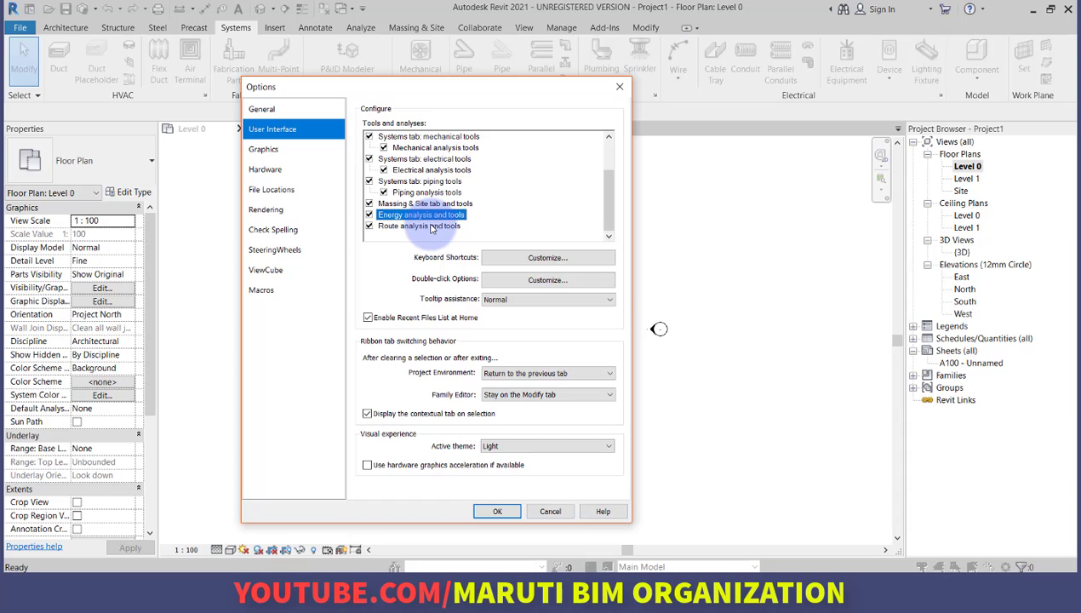
pyautogui.click(432, 227)
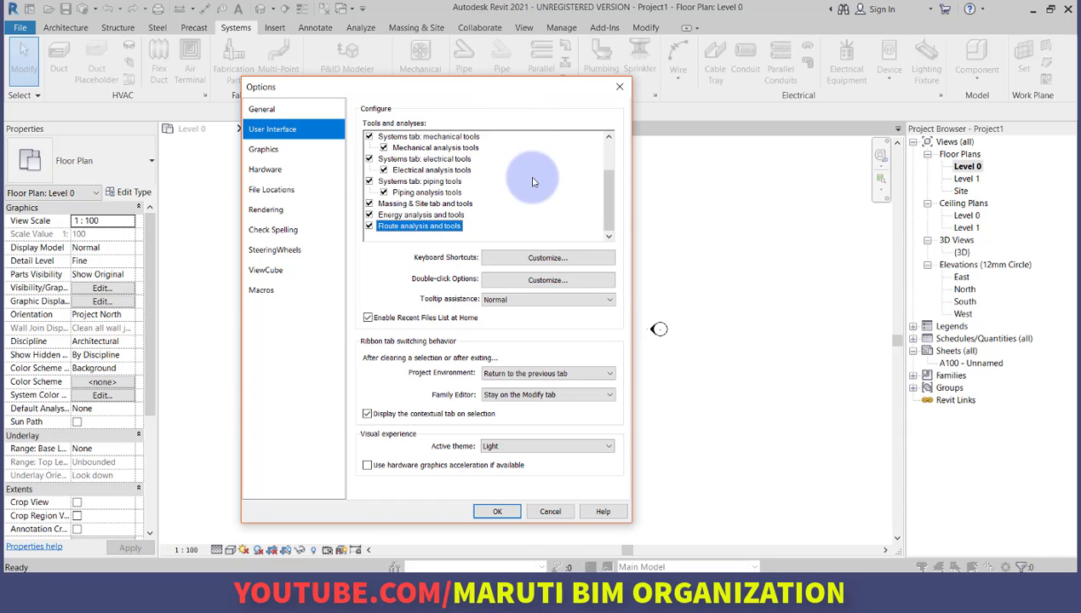
# Examine the keyboard shortcut assignments sorted by shortcut, and the double-click actions for each element type.
pyautogui.click(538, 263)
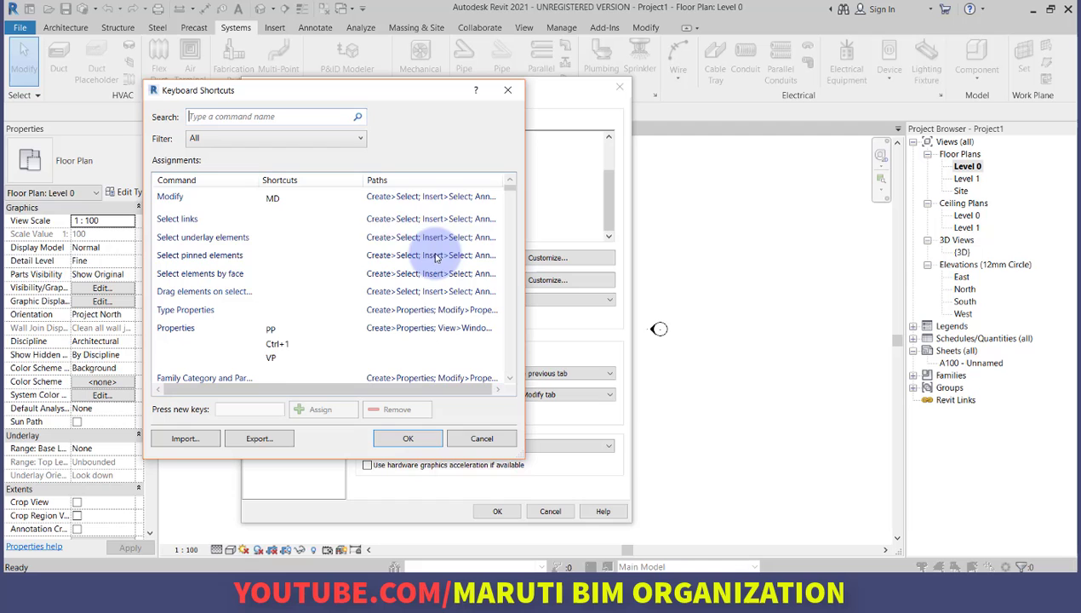
pyautogui.click(280, 181)
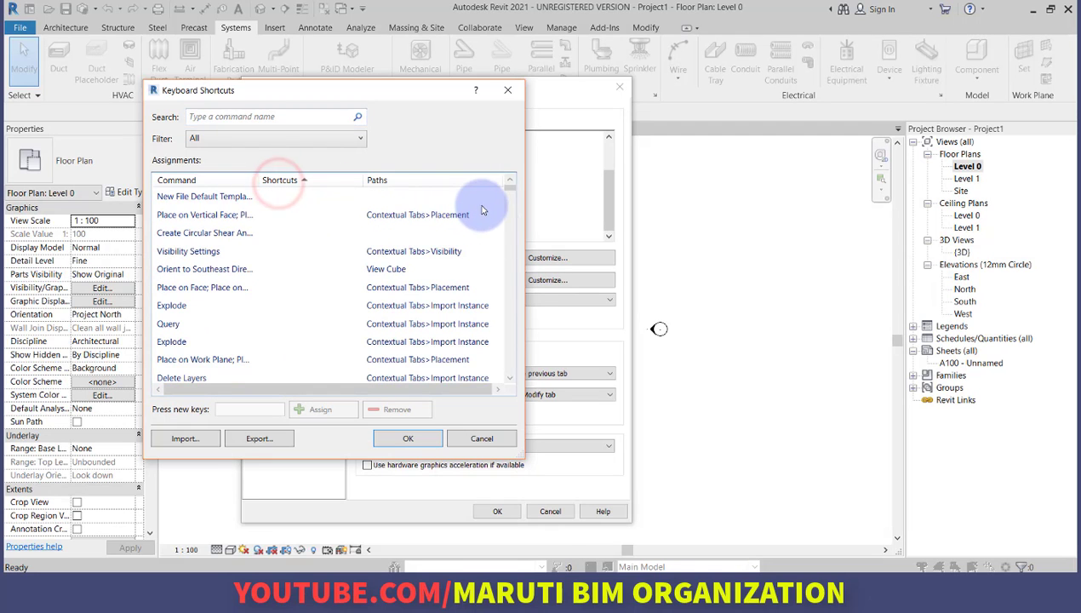
pyautogui.moveTo(511, 186); pyautogui.dragTo(521, 374)
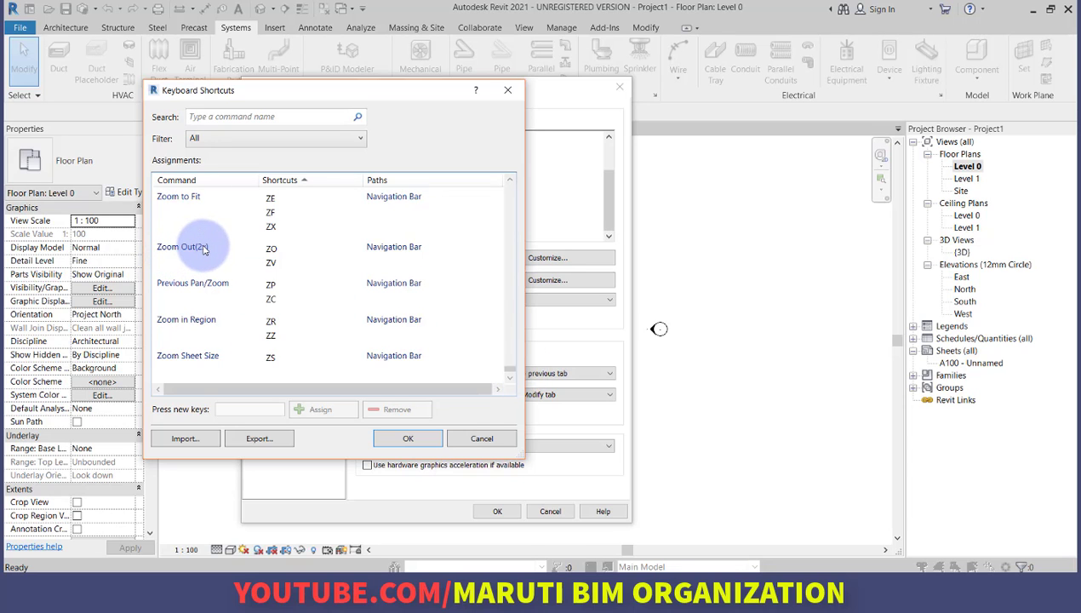
pyautogui.scroll(20, 204, 250)
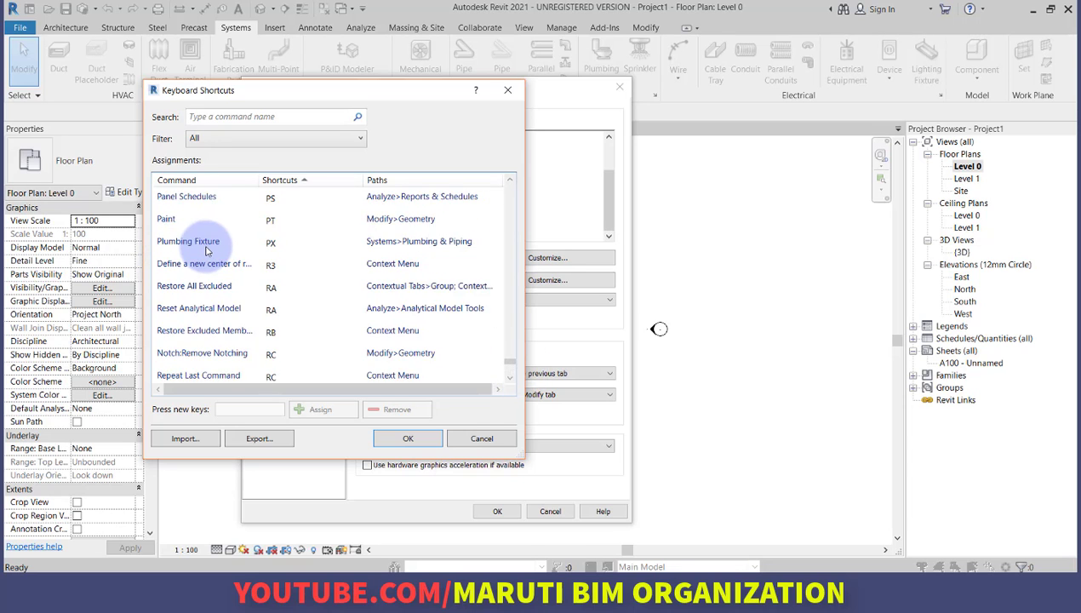
pyautogui.scroll(20, 206, 249)
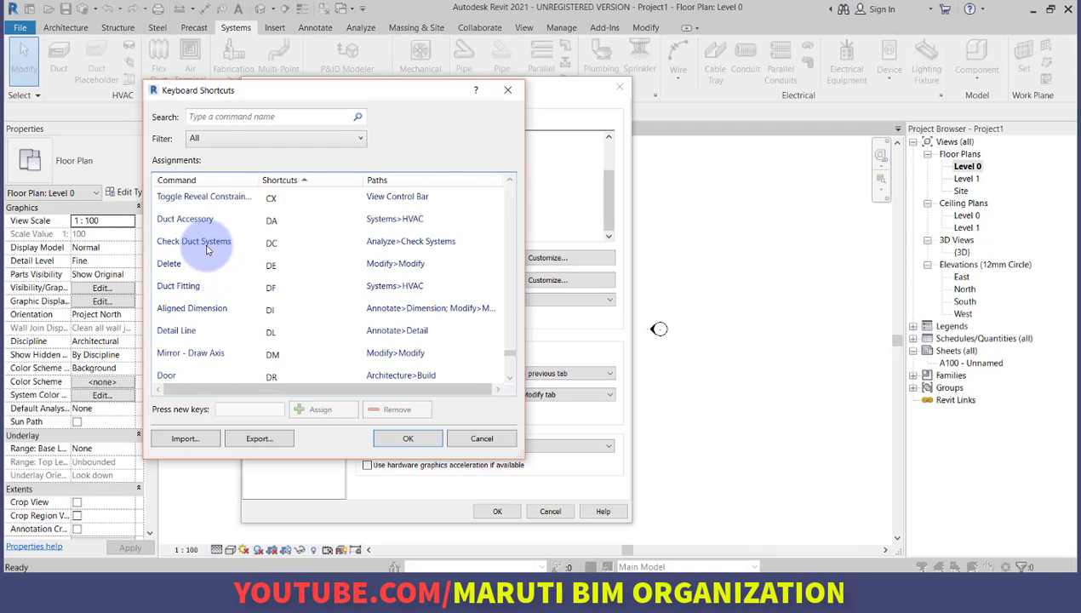
pyautogui.scroll(20, 207, 248)
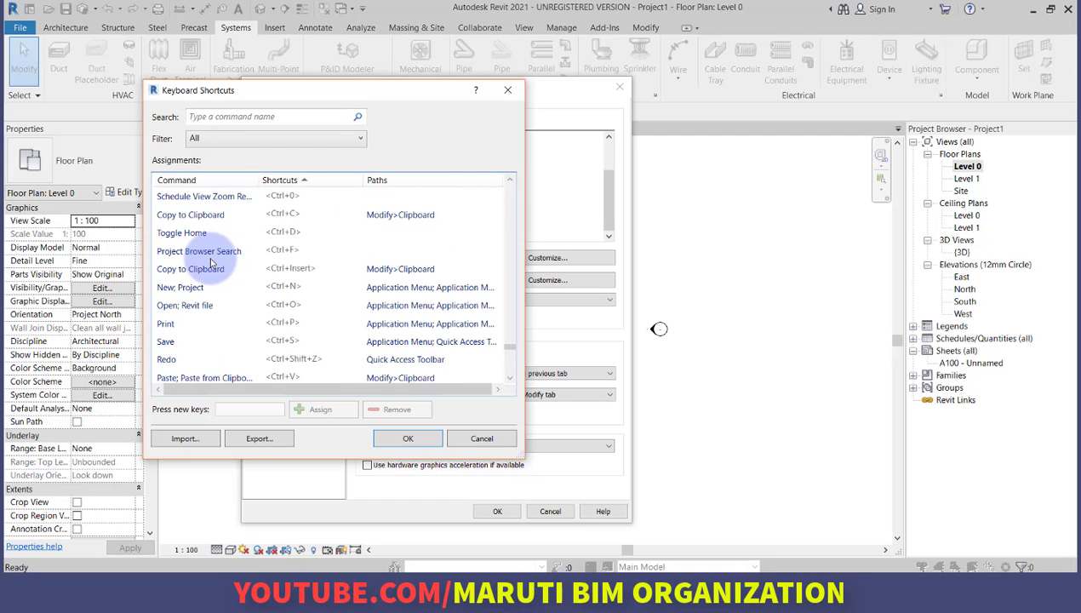
pyautogui.scroll(5, 211, 262)
pyautogui.scroll(-20, 211, 263)
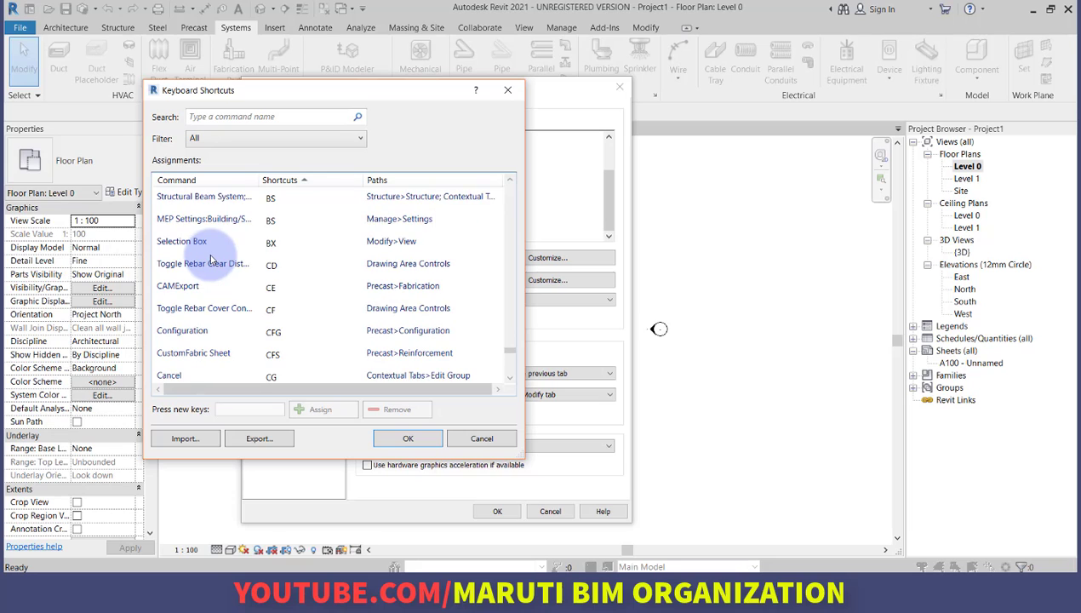
pyautogui.click(487, 440)
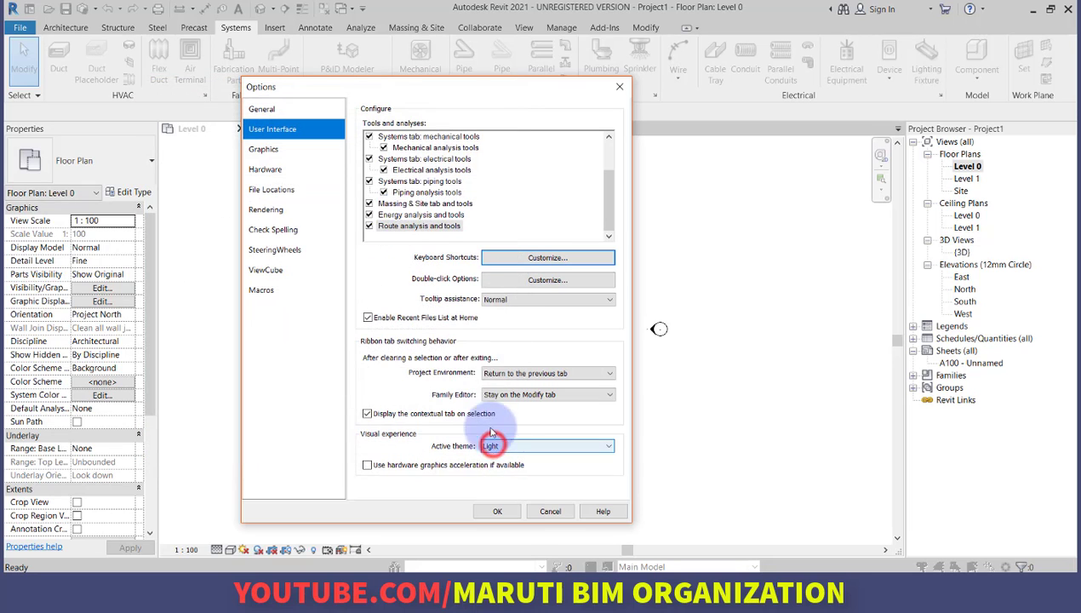
pyautogui.click(515, 282)
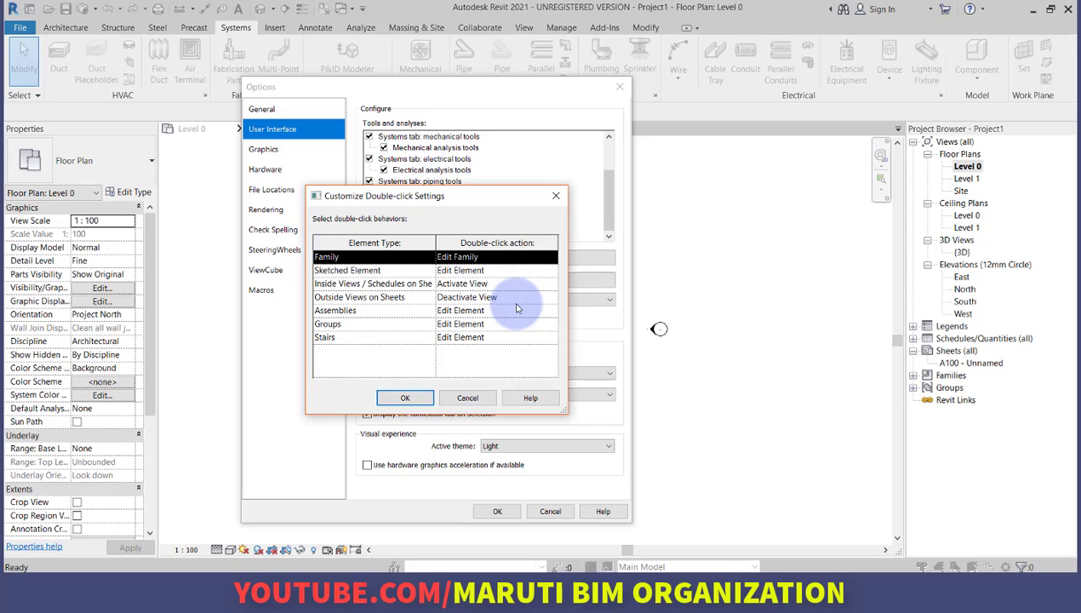
pyautogui.click(459, 399)
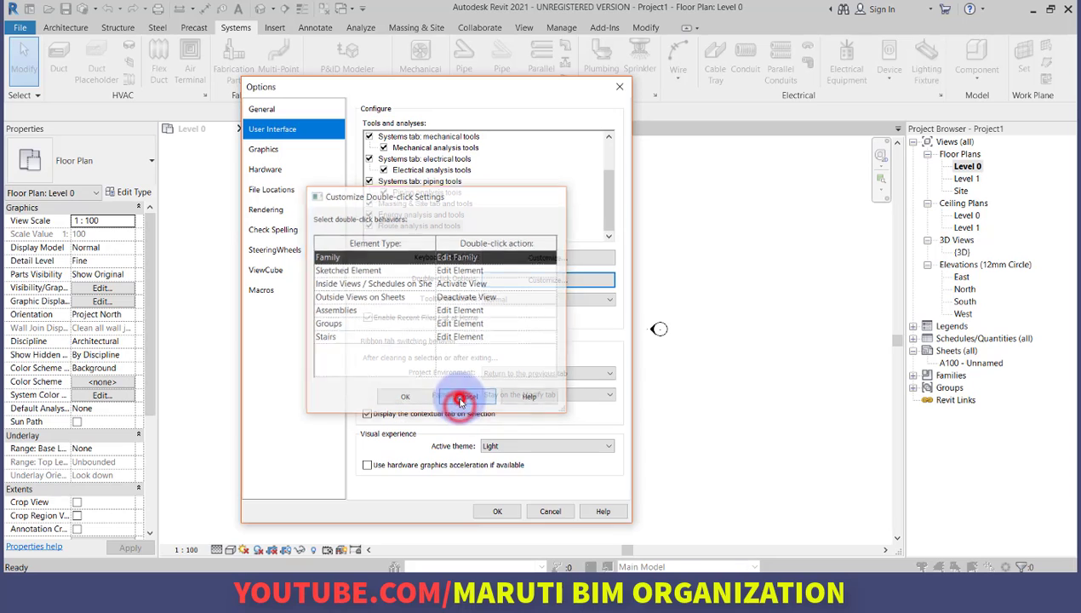
# Set the tooltip assistance to High, apply the options, and view the Wall tool's tooltip among the architecture tools.
pyautogui.click(494, 301)
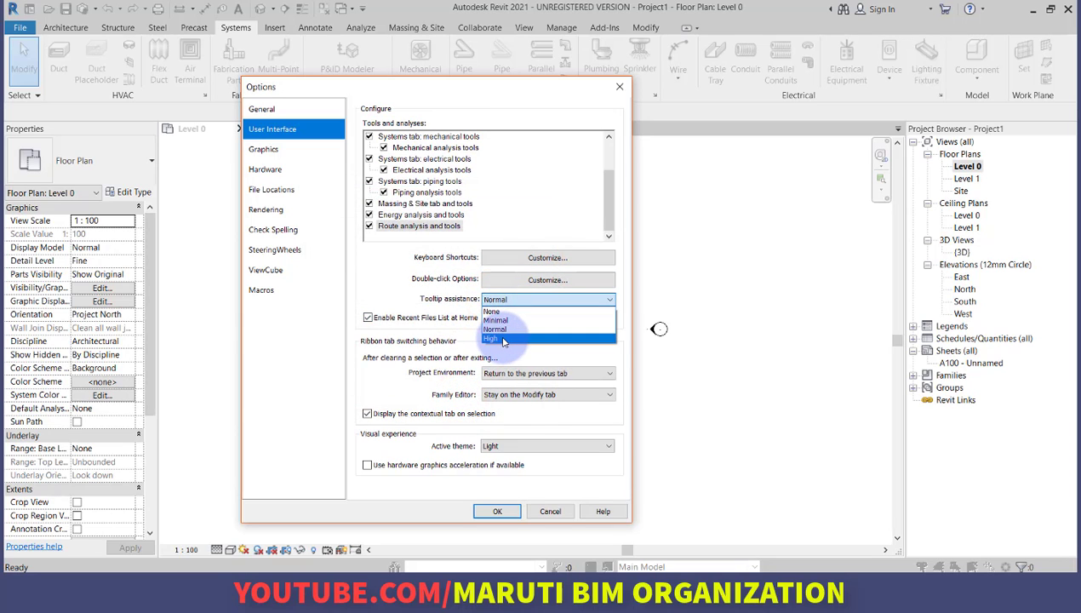
pyautogui.click(502, 339)
pyautogui.click(497, 510)
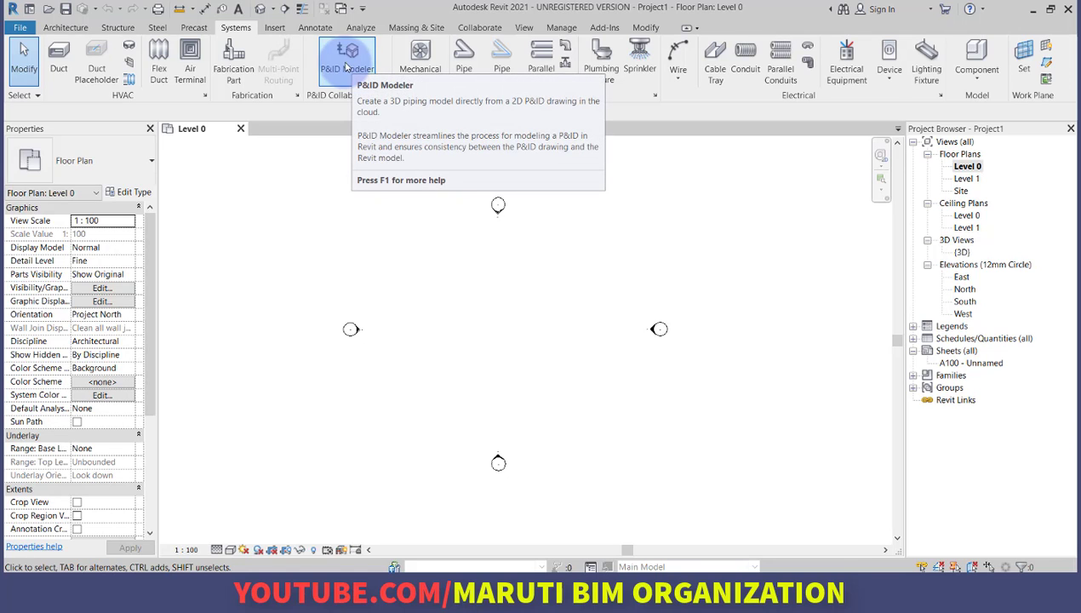
pyautogui.click(66, 28)
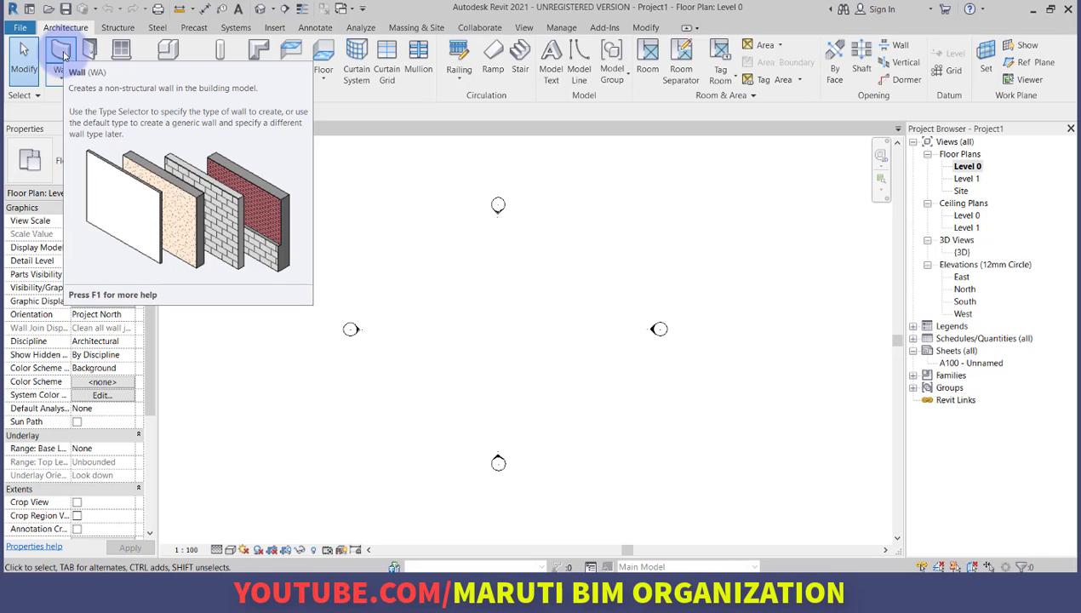
# In the User Interface options, switch the active theme to Dark and return it to Light.
pyautogui.click(14, 30)
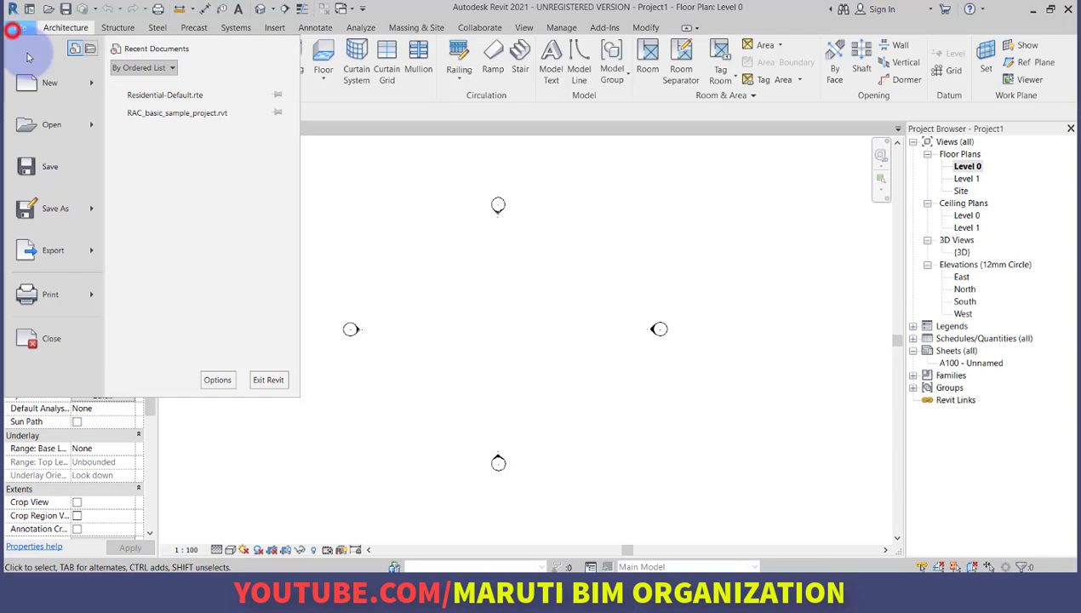
pyautogui.click(219, 376)
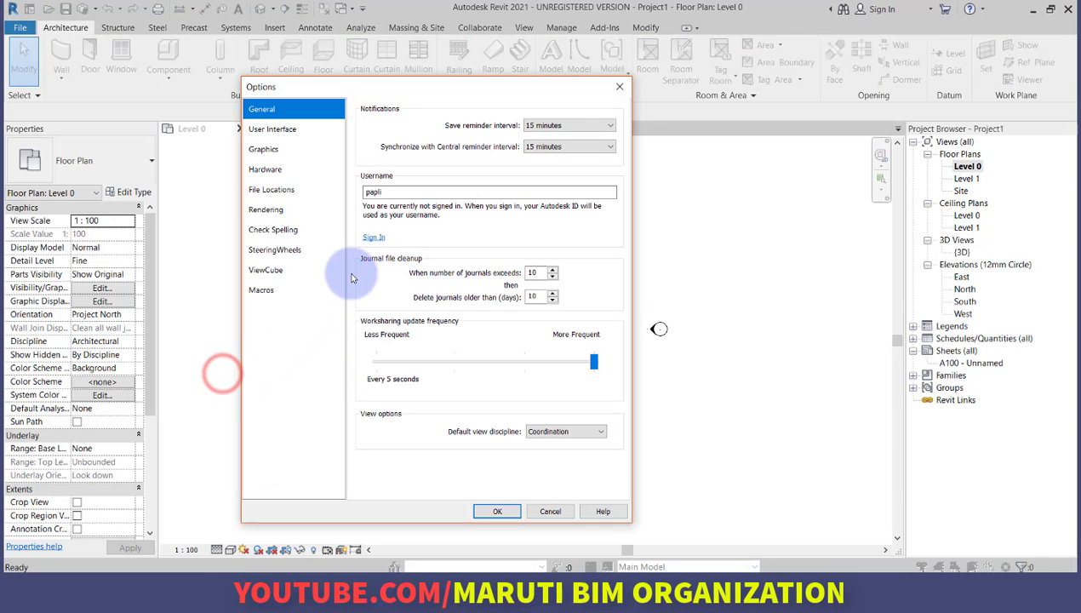
pyautogui.click(297, 150)
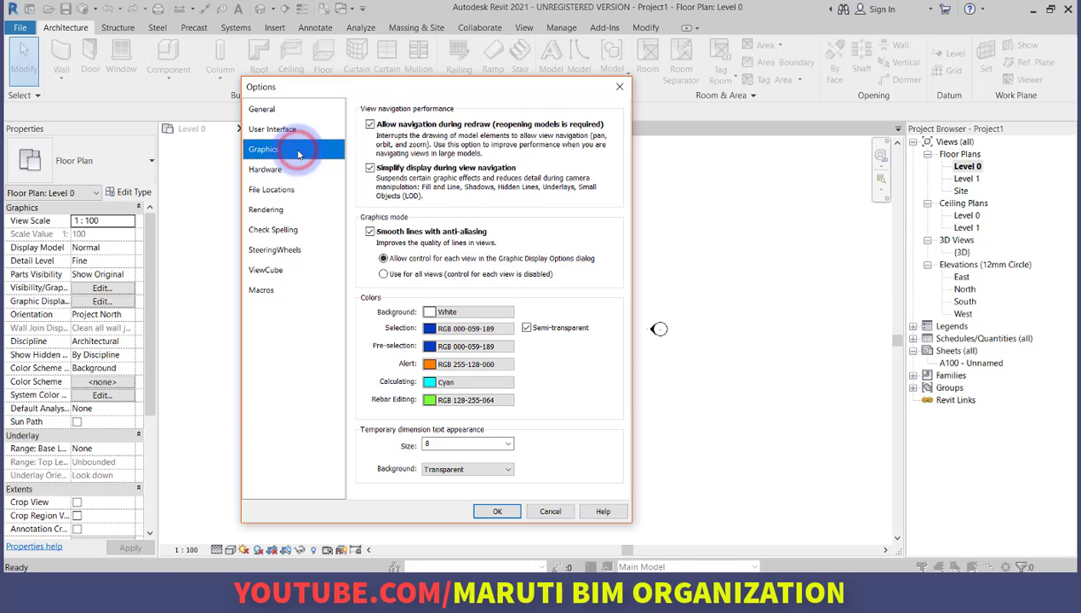
pyautogui.click(296, 132)
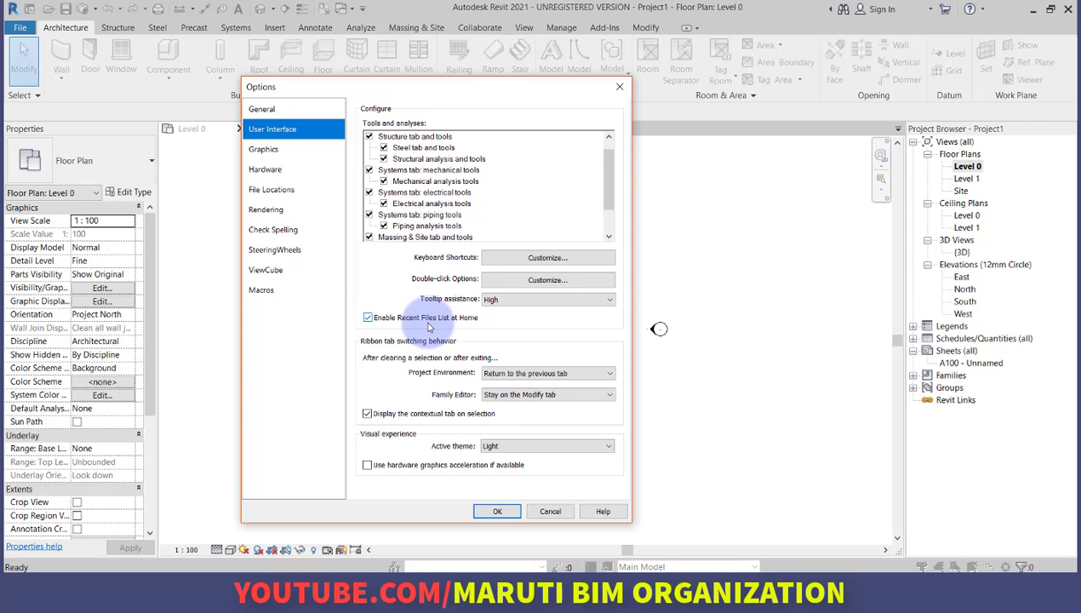
pyautogui.click(494, 445)
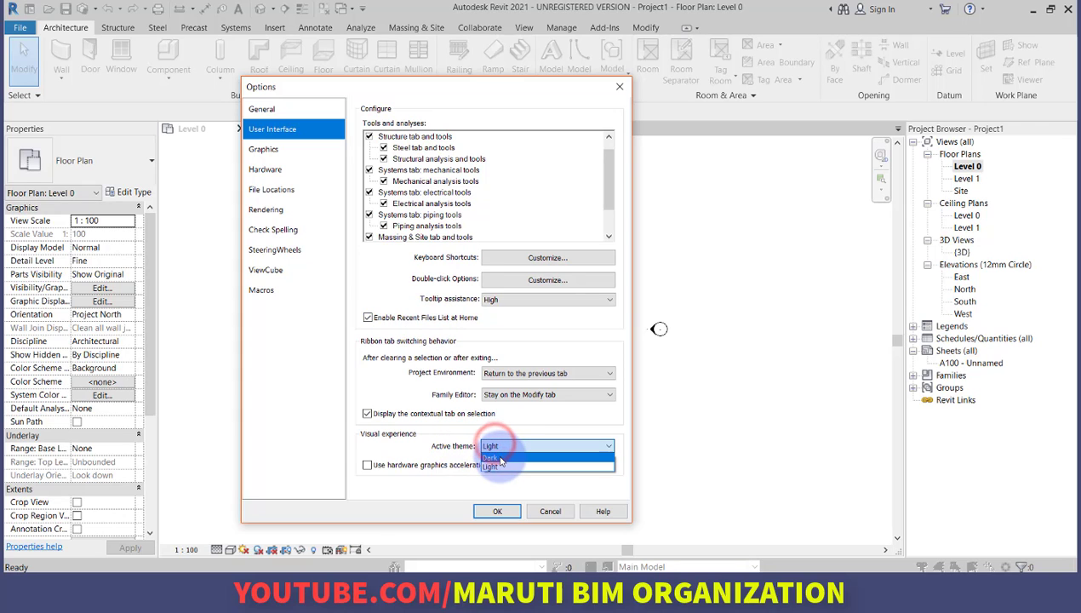
pyautogui.click(493, 458)
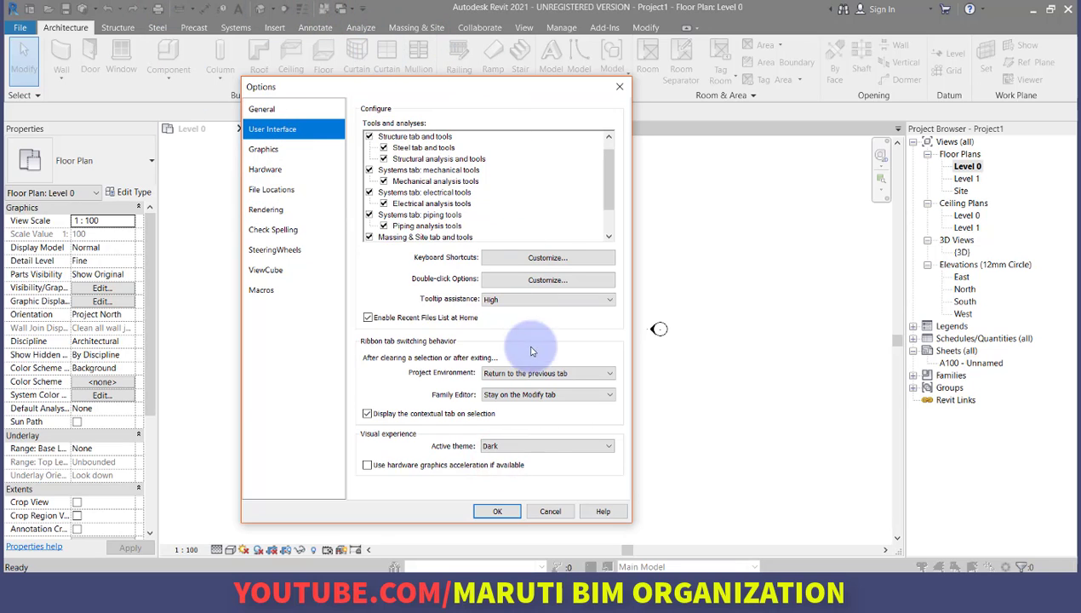
pyautogui.click(538, 442)
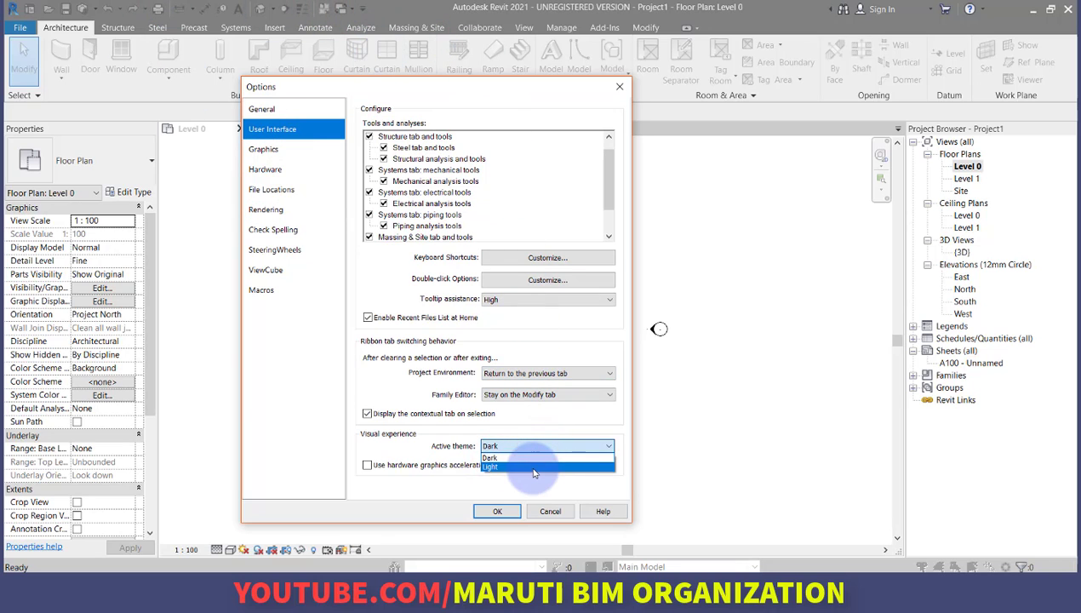
pyautogui.click(529, 468)
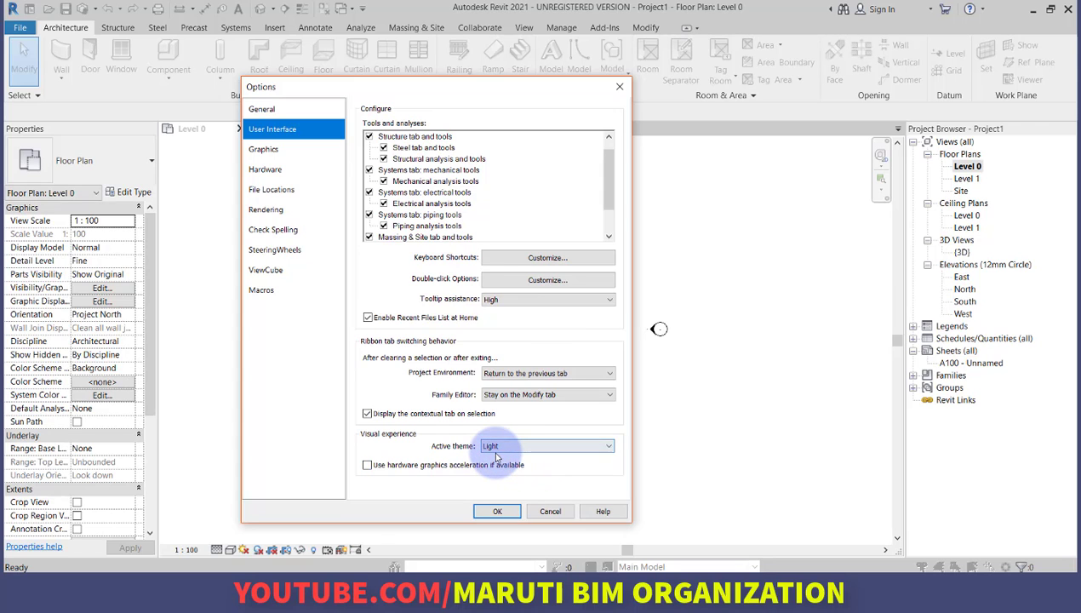
# In the Graphics options, change the view background colour to Black and set it back to White.
pyautogui.click(303, 151)
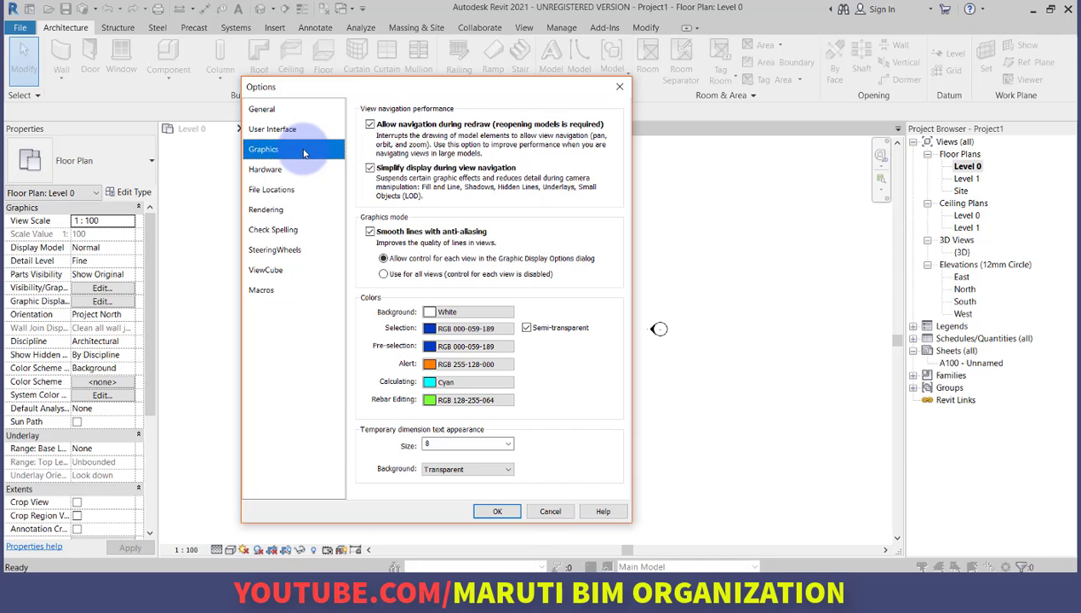
pyautogui.click(465, 311)
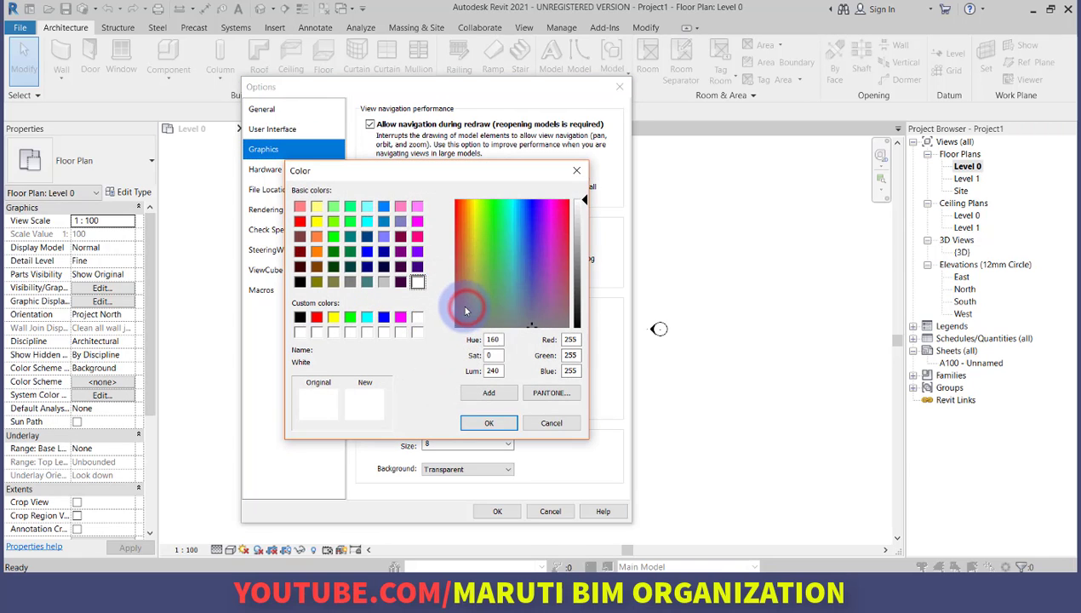
pyautogui.click(300, 317)
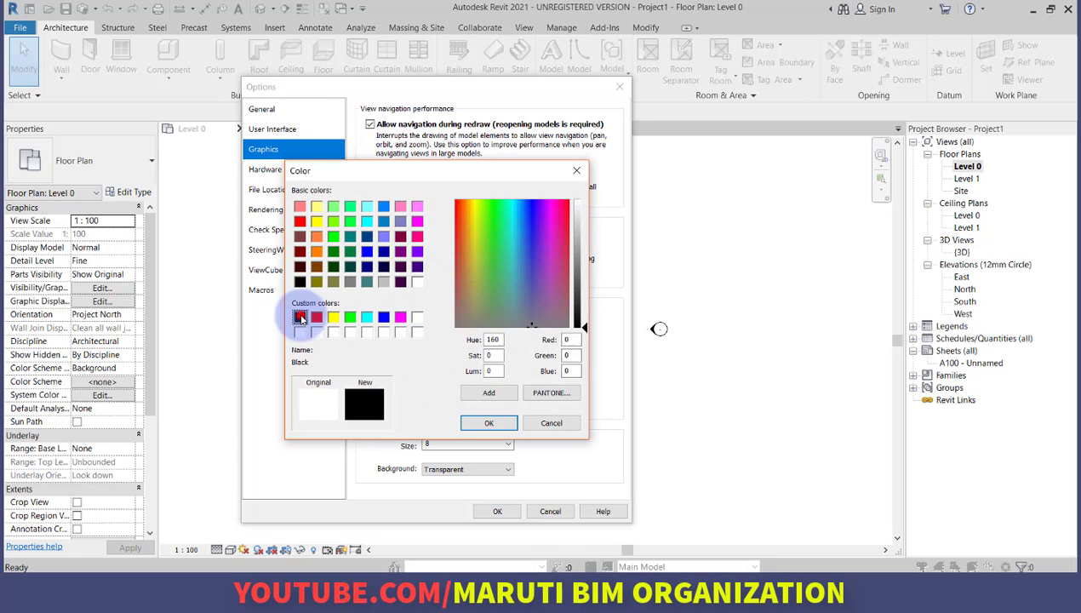
pyautogui.click(490, 422)
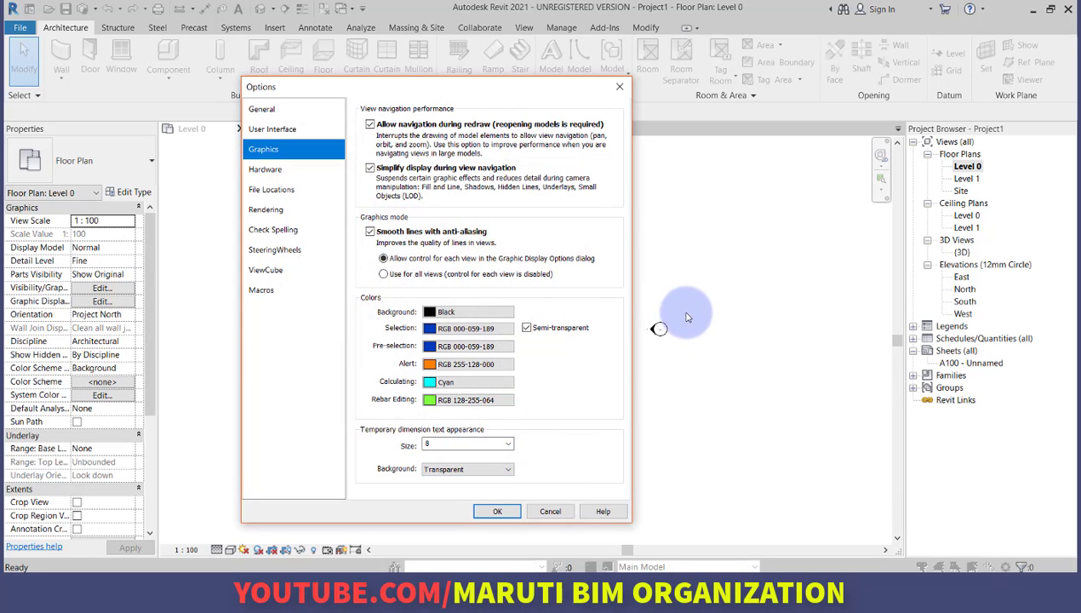
pyautogui.click(472, 312)
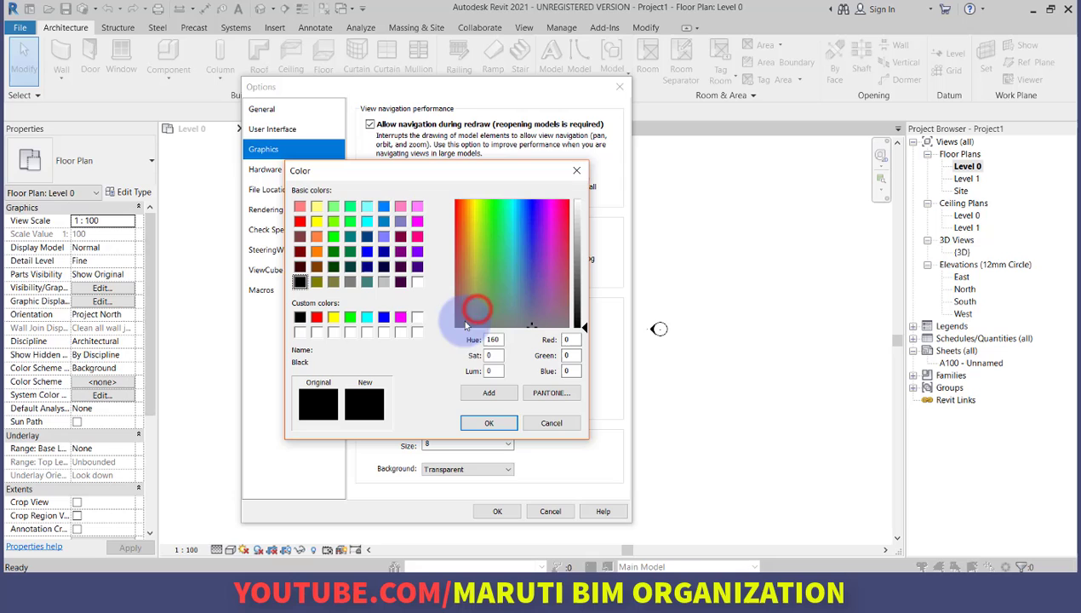
pyautogui.click(417, 281)
pyautogui.click(489, 422)
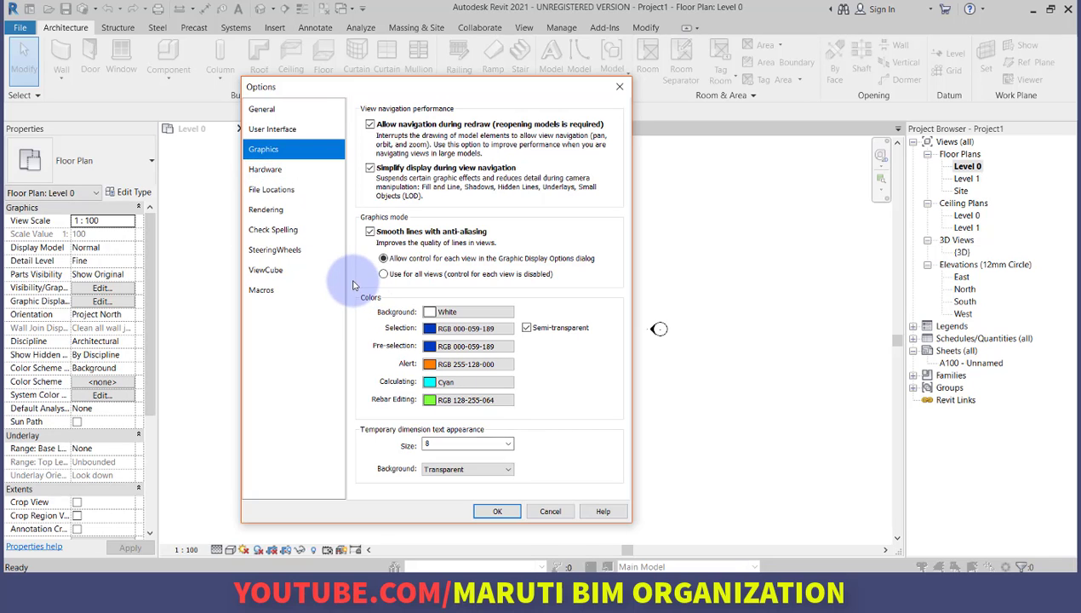
# Examine the Hardware, File Locations, Rendering, Check Spelling, SteeringWheels, ViewCube and Macros options, and cancel the dialog.
pyautogui.click(297, 169)
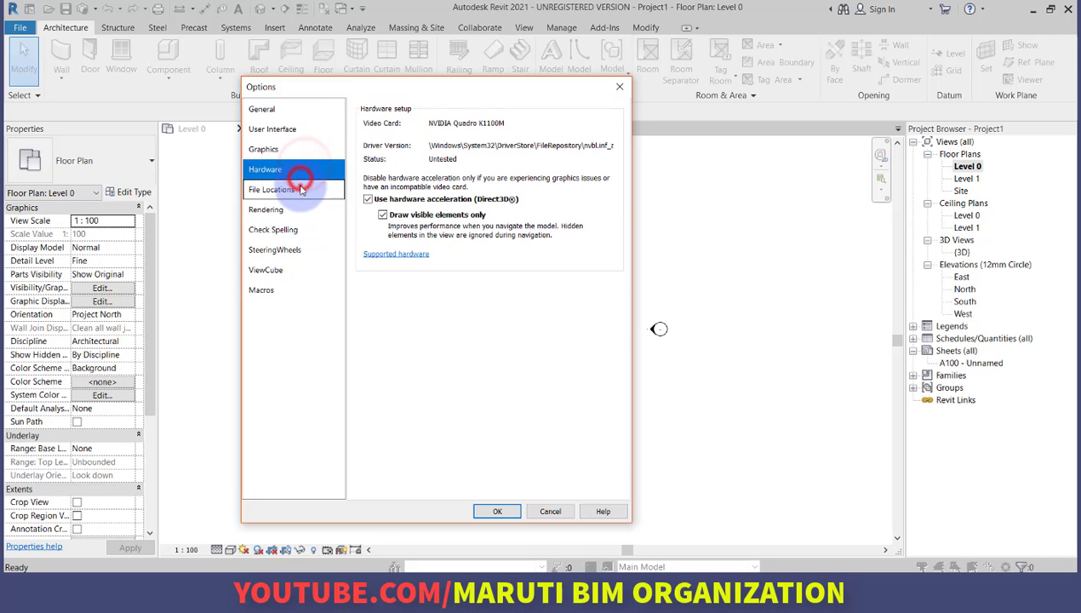
pyautogui.click(301, 188)
pyautogui.click(309, 209)
pyautogui.click(313, 228)
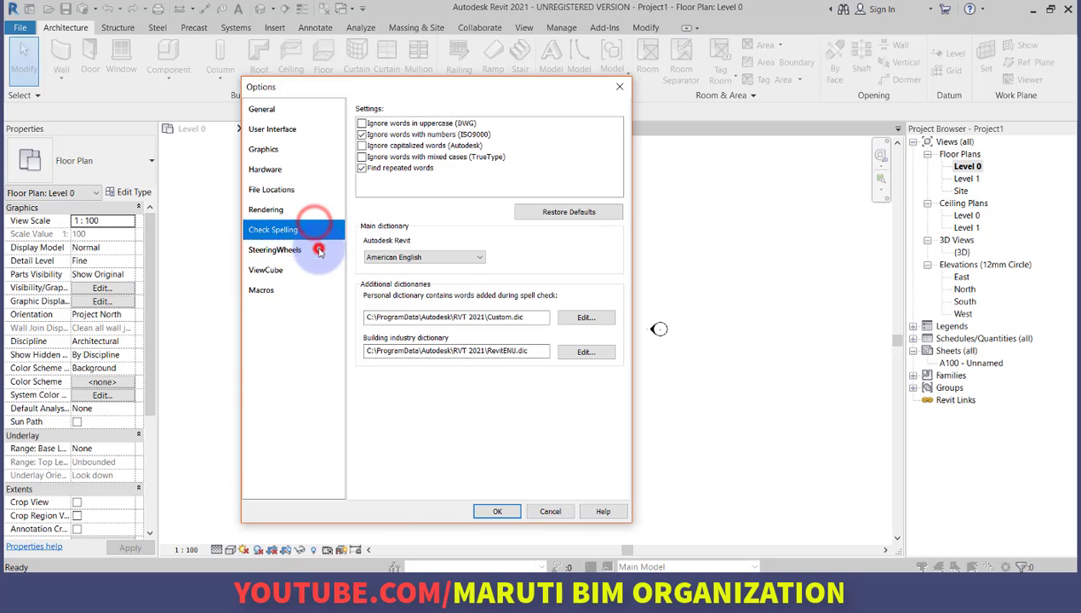
pyautogui.click(317, 250)
pyautogui.click(322, 270)
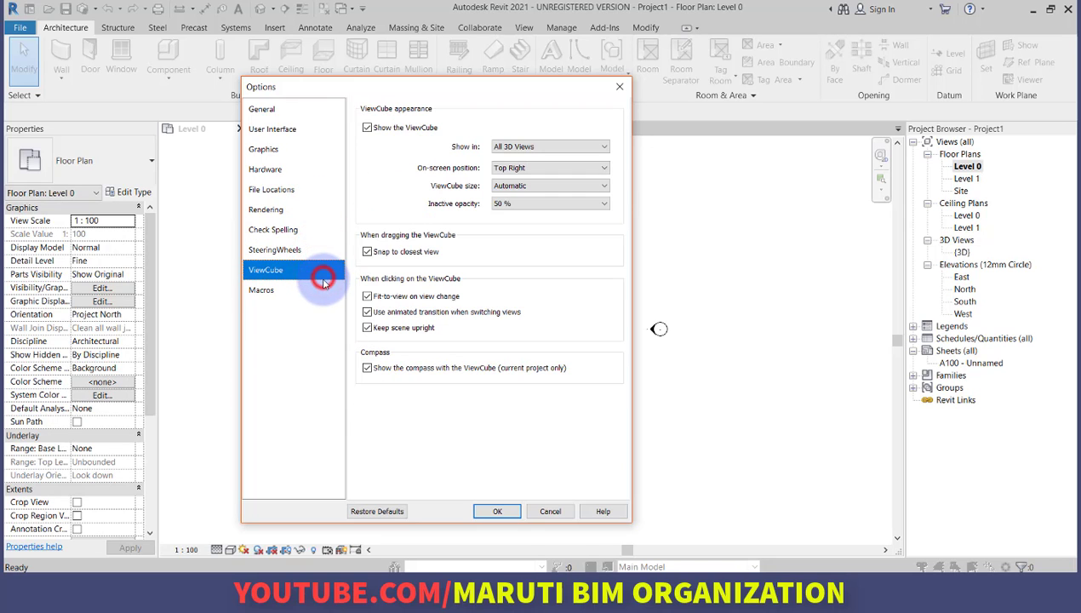
pyautogui.click(324, 284)
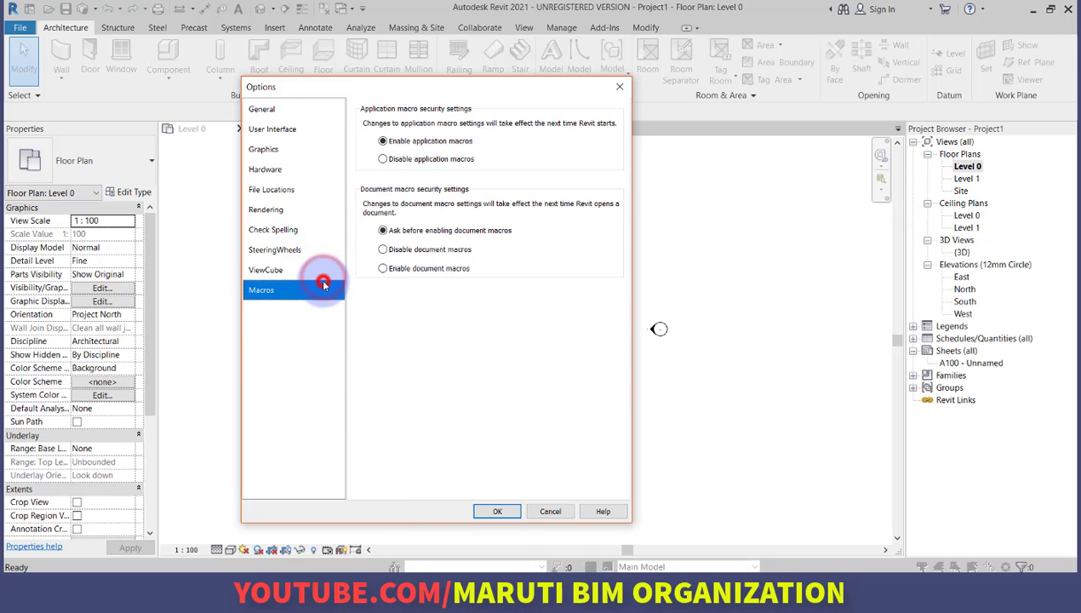
pyautogui.click(537, 511)
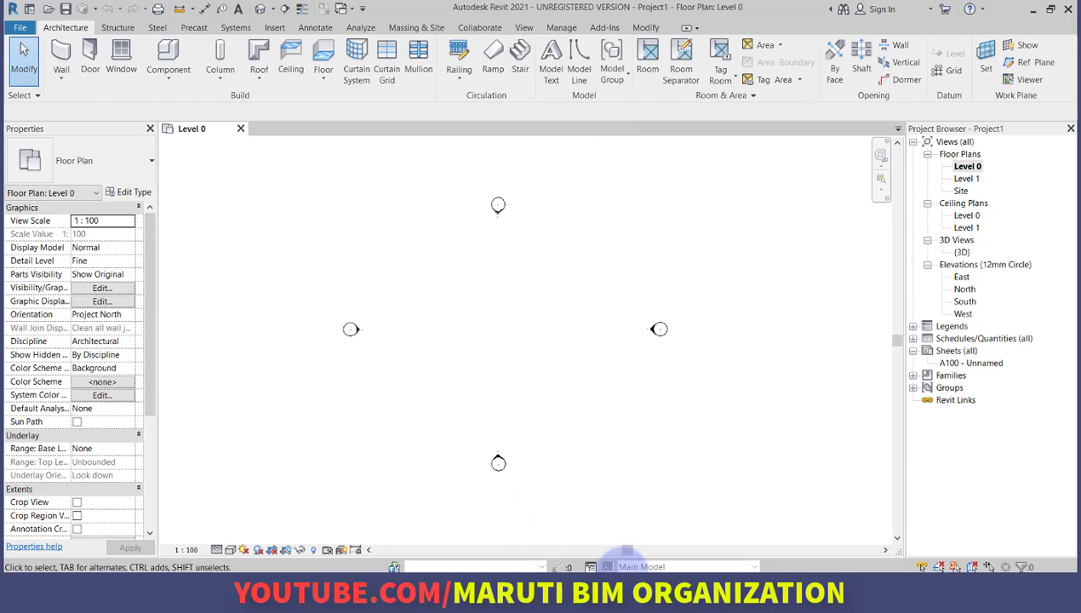
# Check the interface topics in REVIT THEORY FINAL.pdf in Adobe Reader, and view the Quick Access Toolbar's available commands in Revit.
pyautogui.click(541, 562)
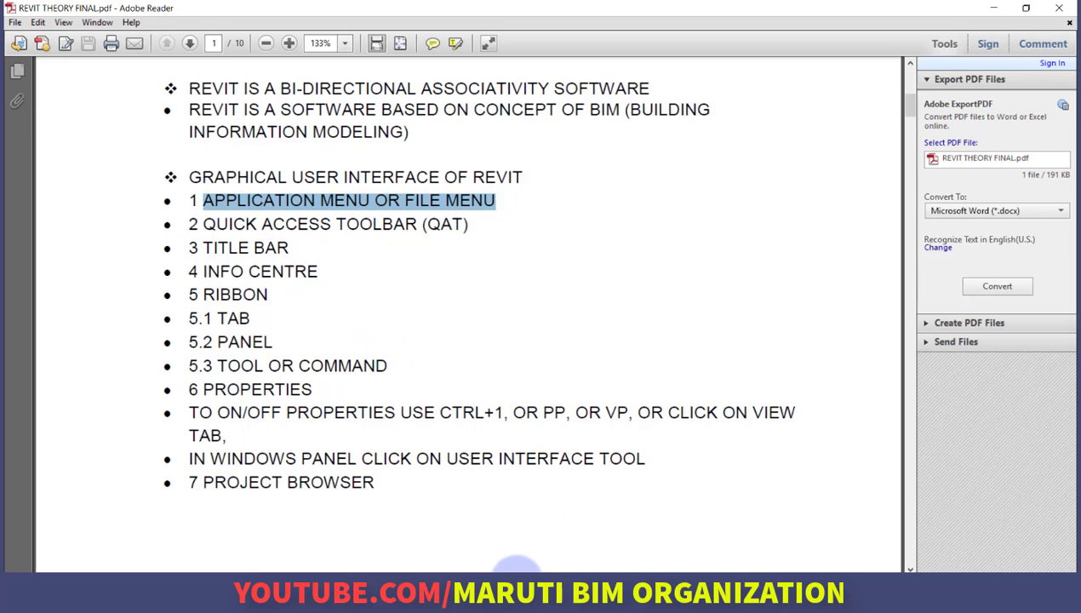
pyautogui.click(516, 596)
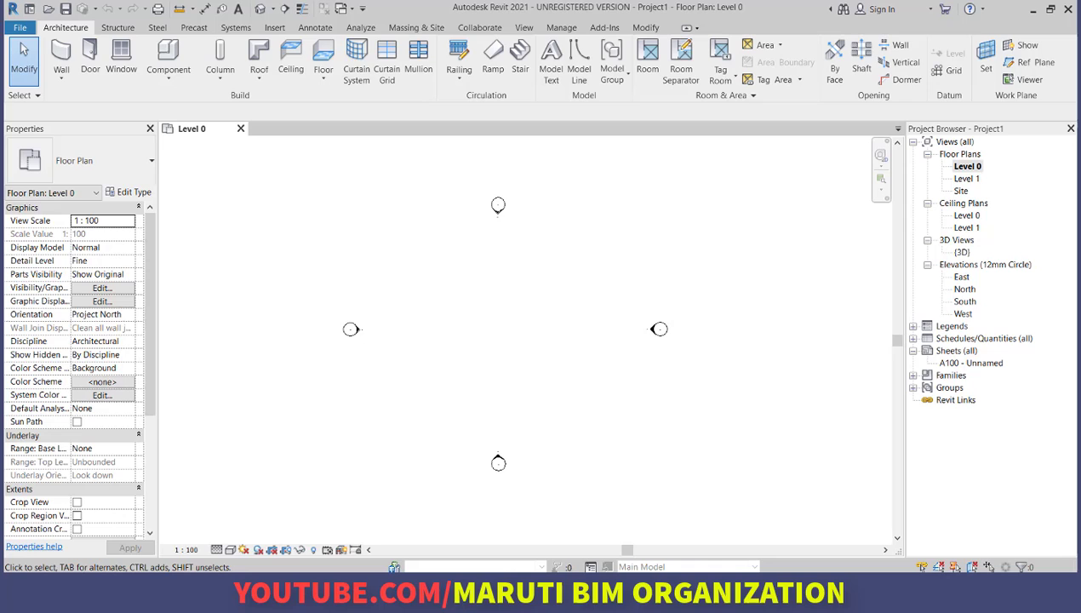
pyautogui.click(362, 9)
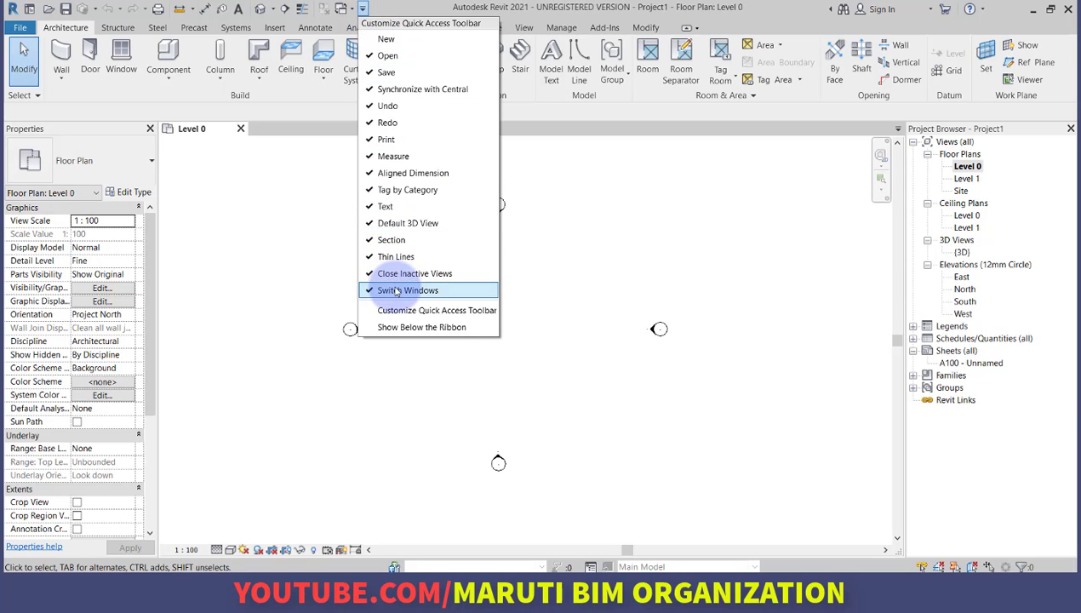
pyautogui.click(542, 304)
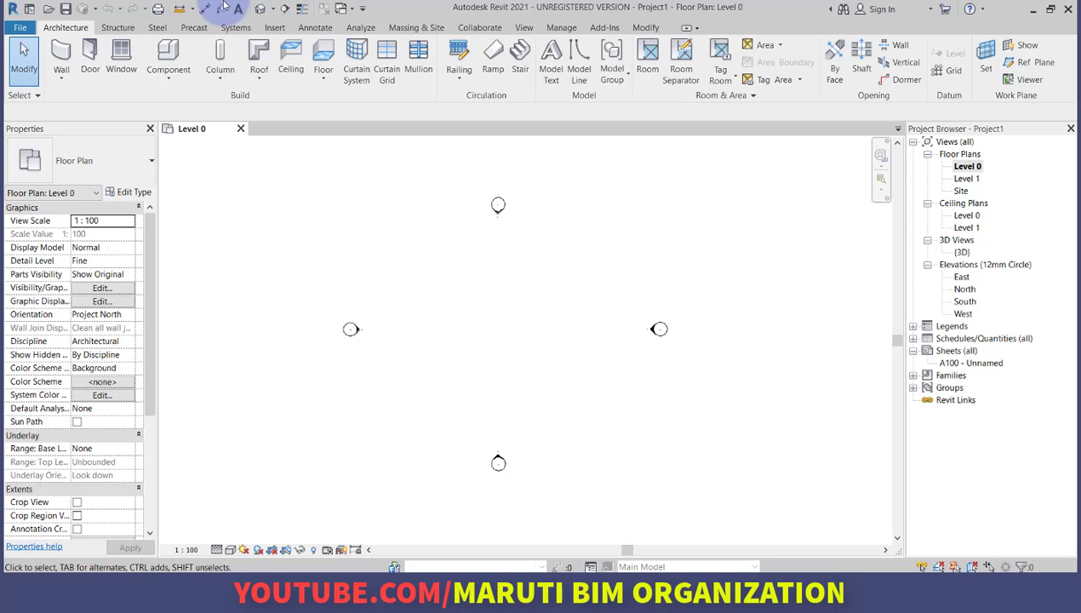
# Add the Wall tool to the Quick Access Toolbar, and remove it from that toolbar again.
pyautogui.rightClick(75, 51)
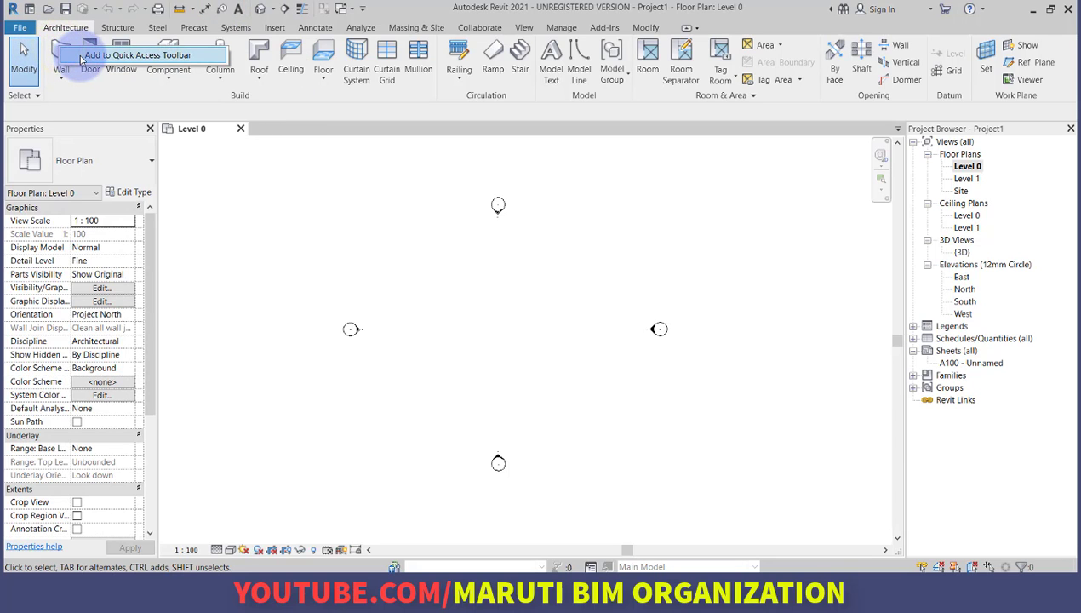
pyautogui.click(82, 58)
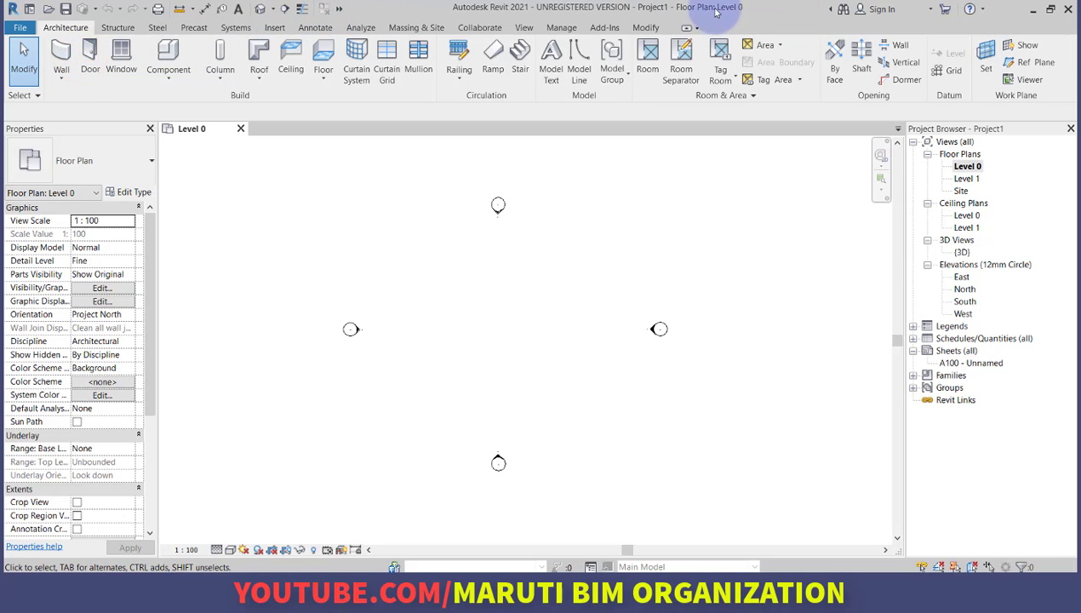
pyautogui.click(341, 11)
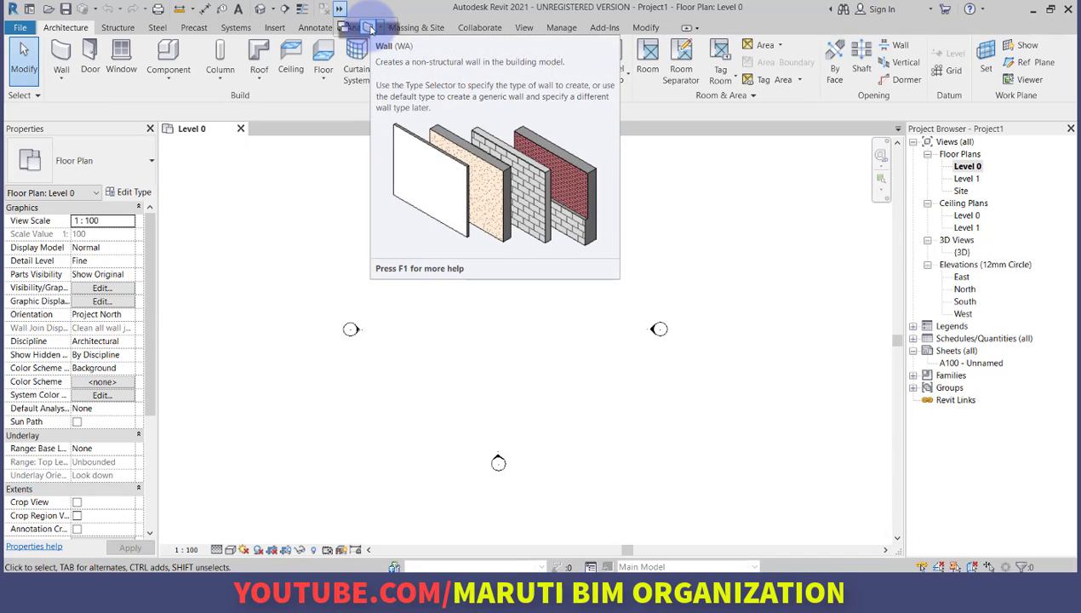
pyautogui.rightClick(369, 31)
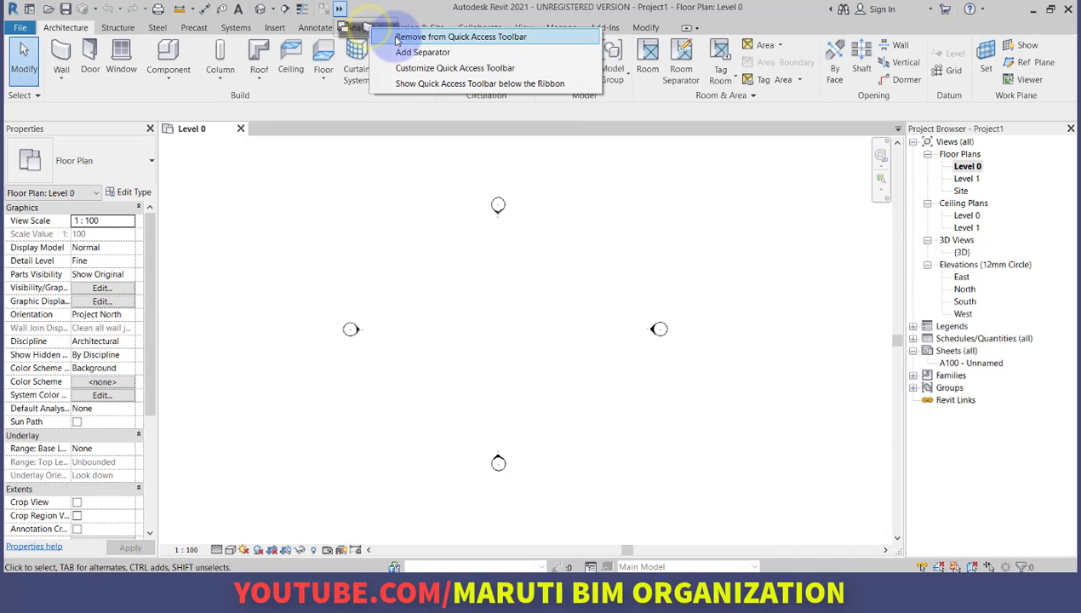
pyautogui.click(444, 36)
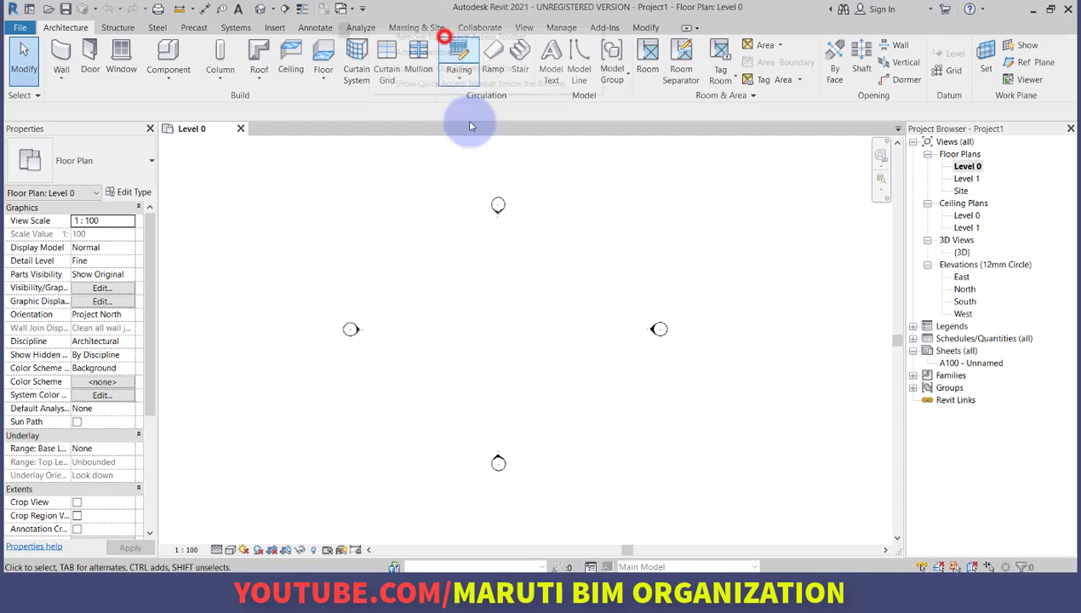
pyautogui.click(497, 220)
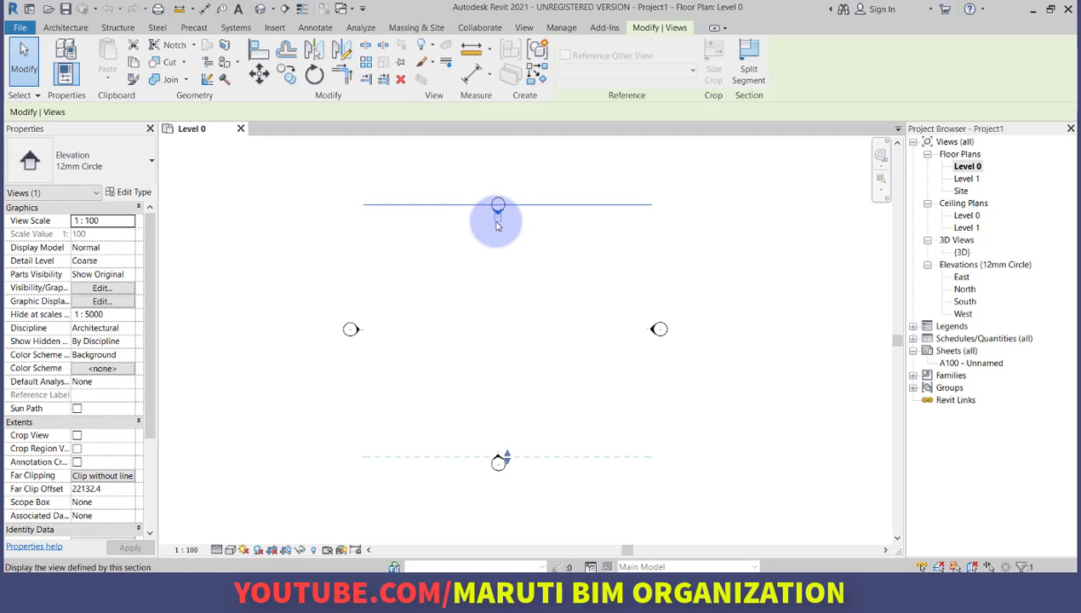
pyautogui.click(492, 266)
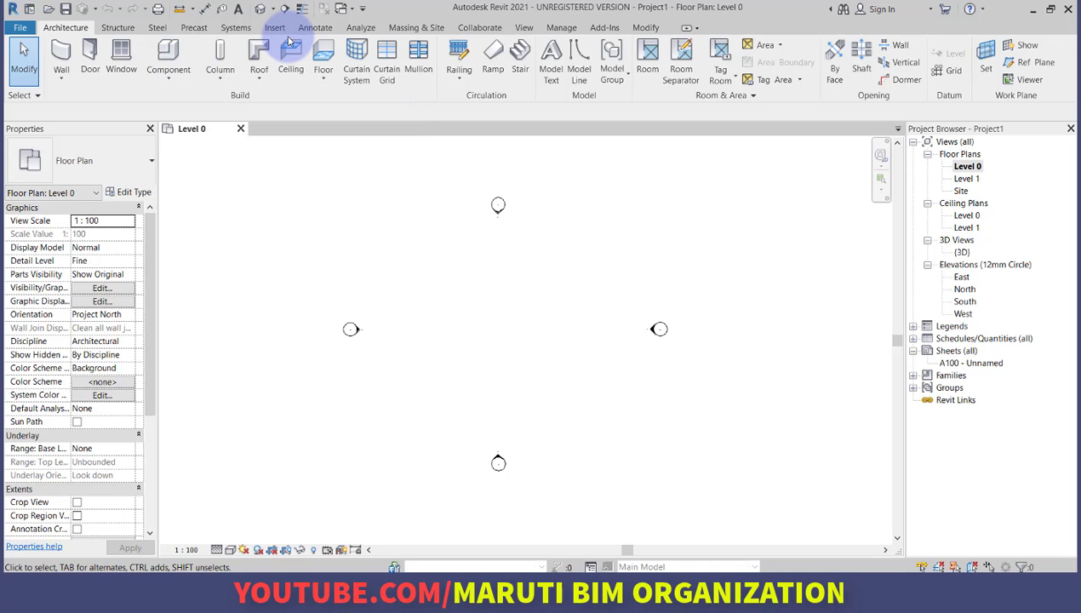
# Show the Quick Access Toolbar below the ribbon, and return it above the ribbon.
pyautogui.click(363, 10)
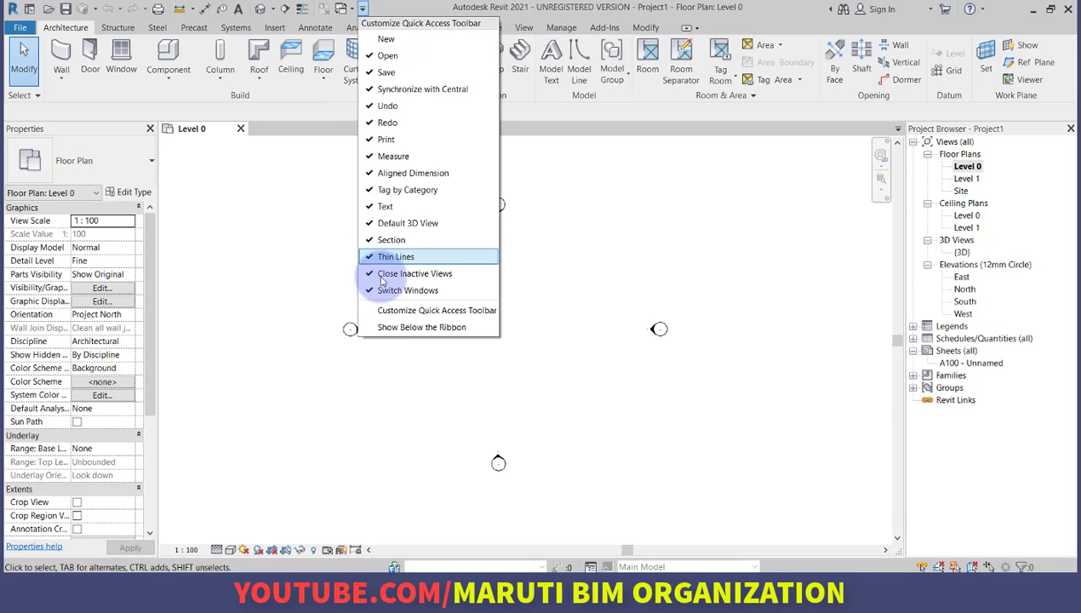
pyautogui.click(405, 327)
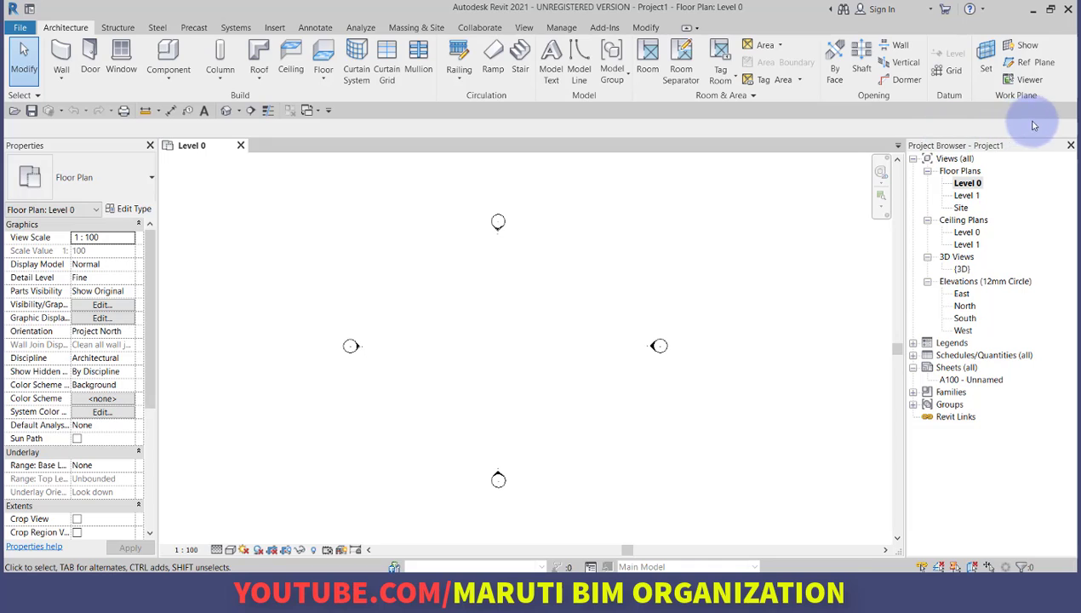
pyautogui.click(328, 112)
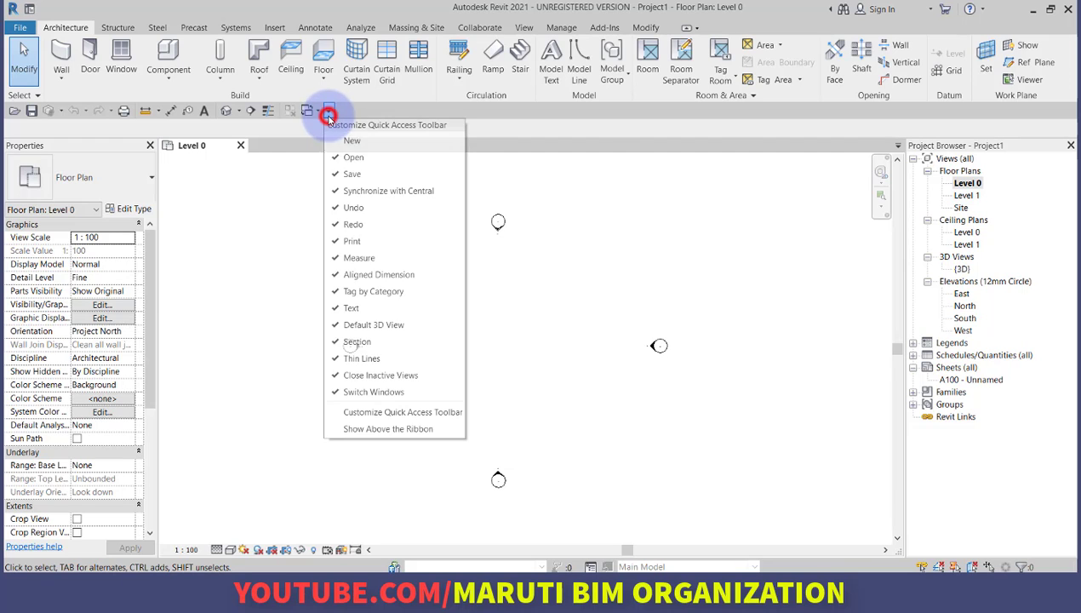
pyautogui.click(400, 430)
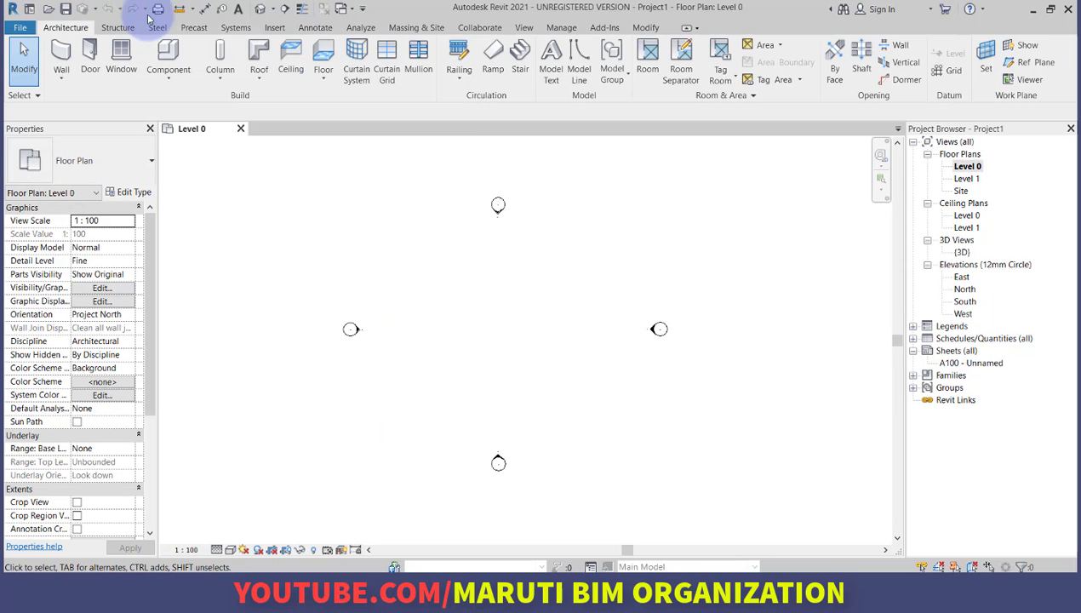
# Add the New command to the Quick Access Toolbar, and remove it from that toolbar again.
pyautogui.click(362, 8)
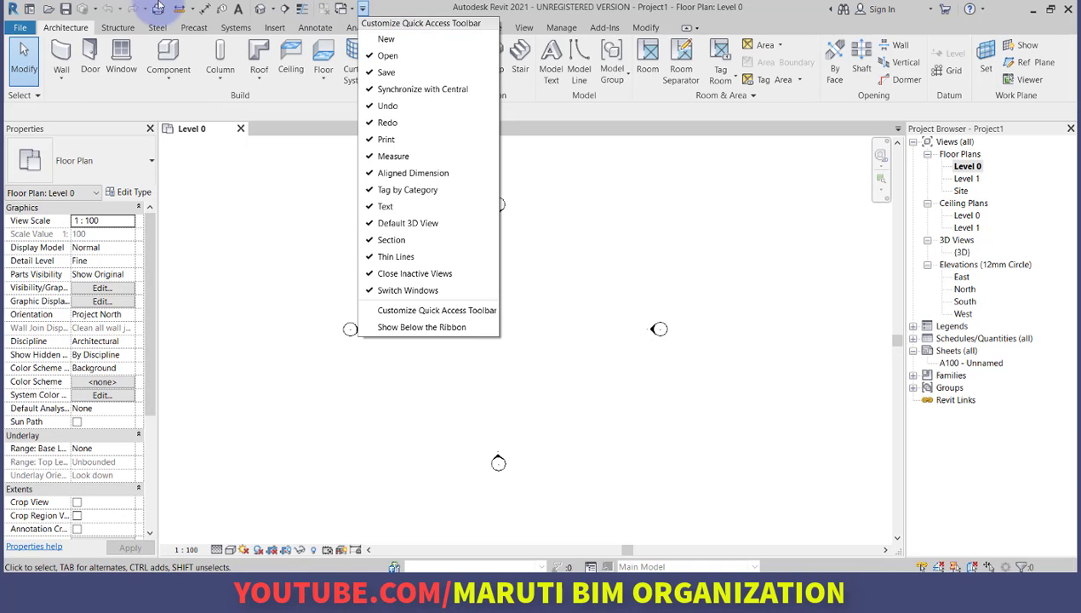
pyautogui.click(379, 40)
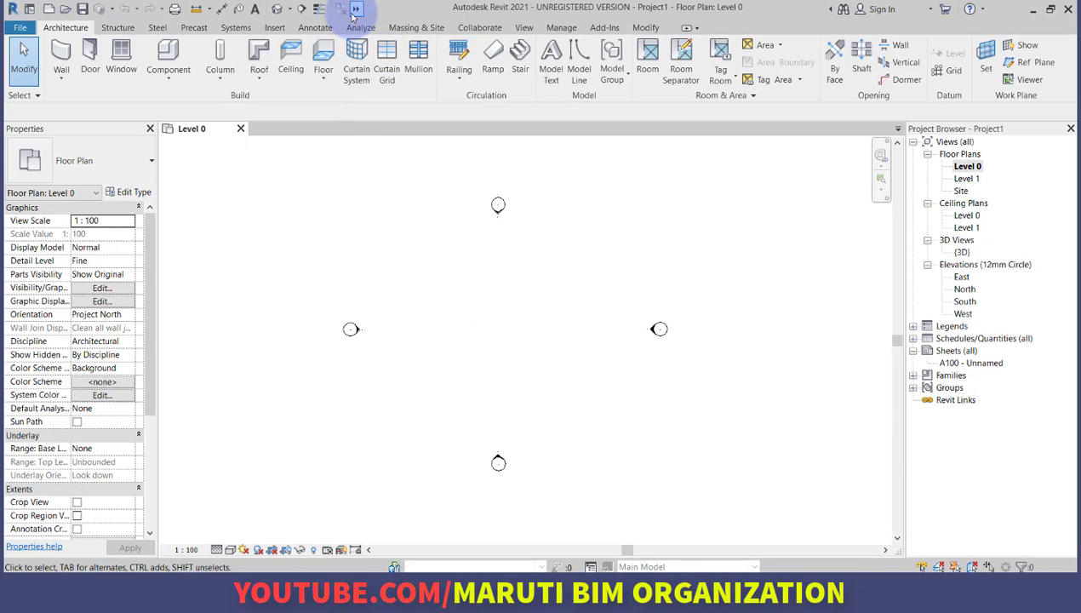
pyautogui.click(355, 9)
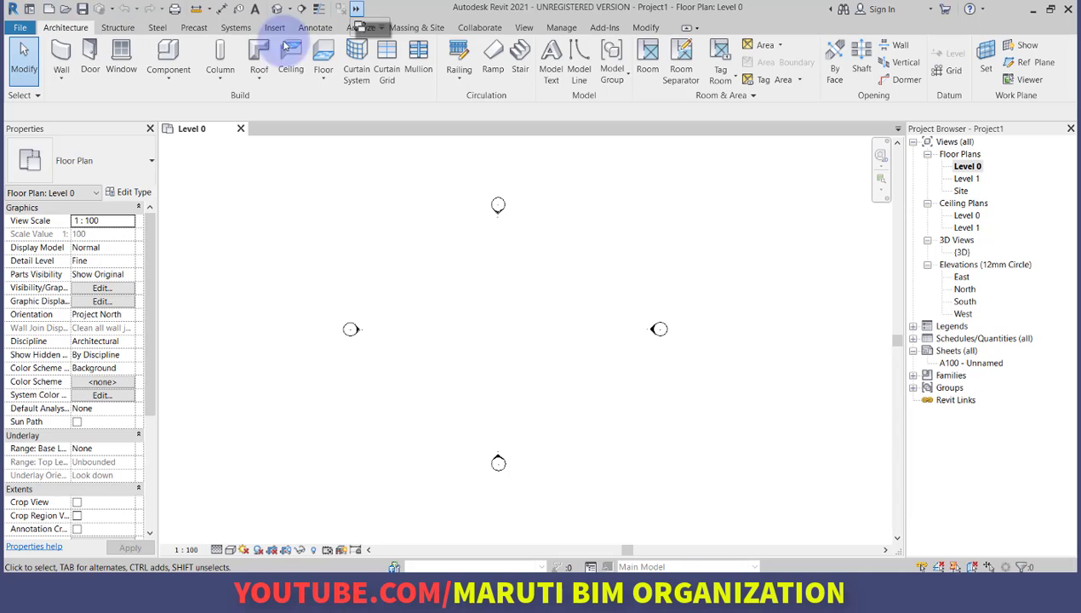
pyautogui.click(382, 28)
pyautogui.click(391, 57)
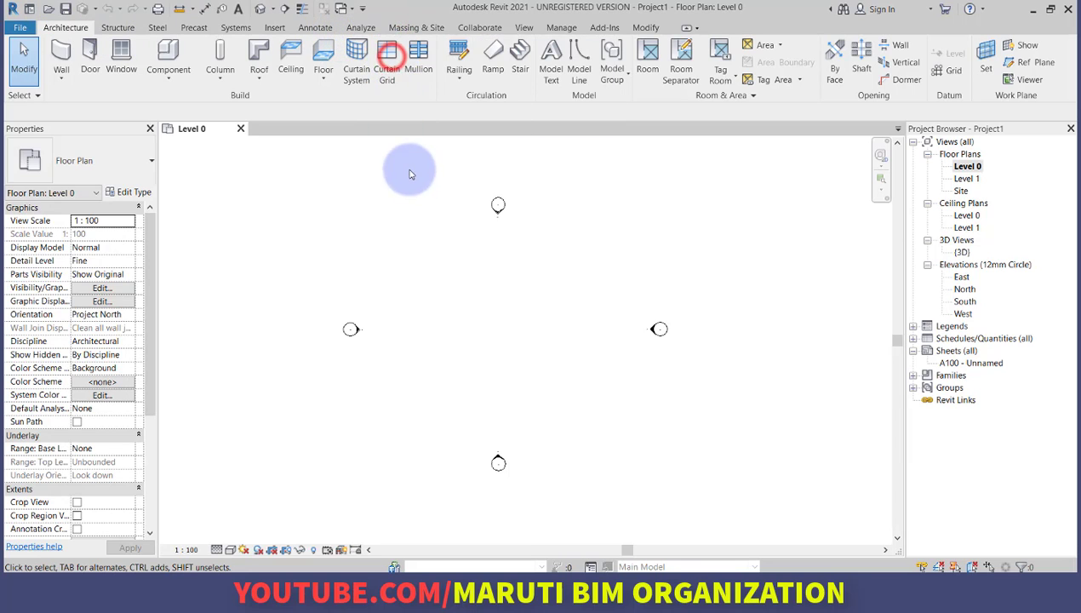
pyautogui.click(417, 189)
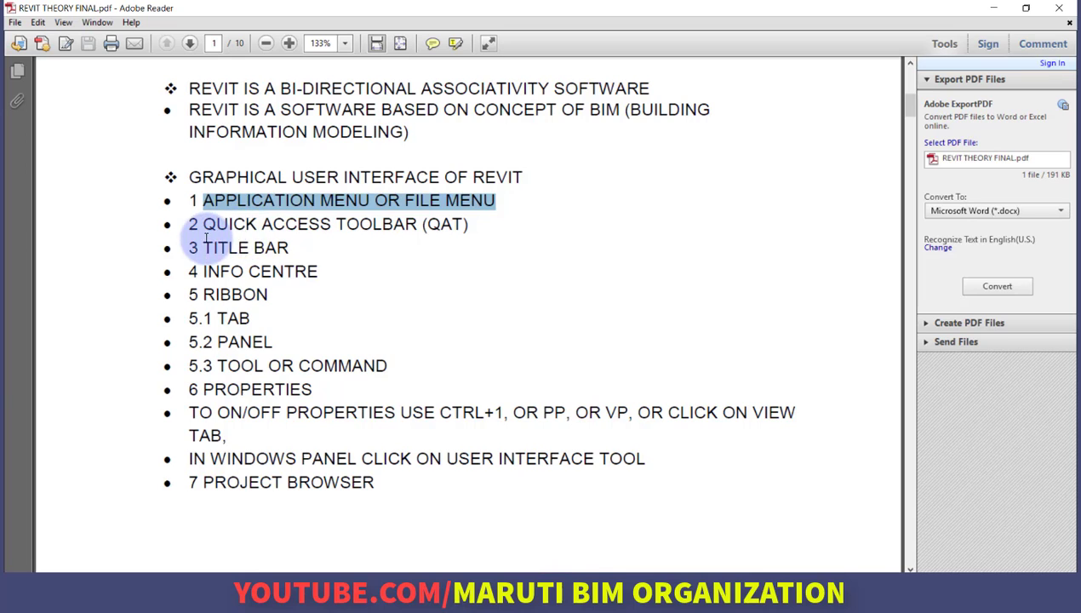
# Highlight the title bar and info centre topics in REVIT THEORY FINAL.pdf, and view the help options in Revit's info centre.
pyautogui.moveTo(203, 247); pyautogui.dragTo(288, 247)
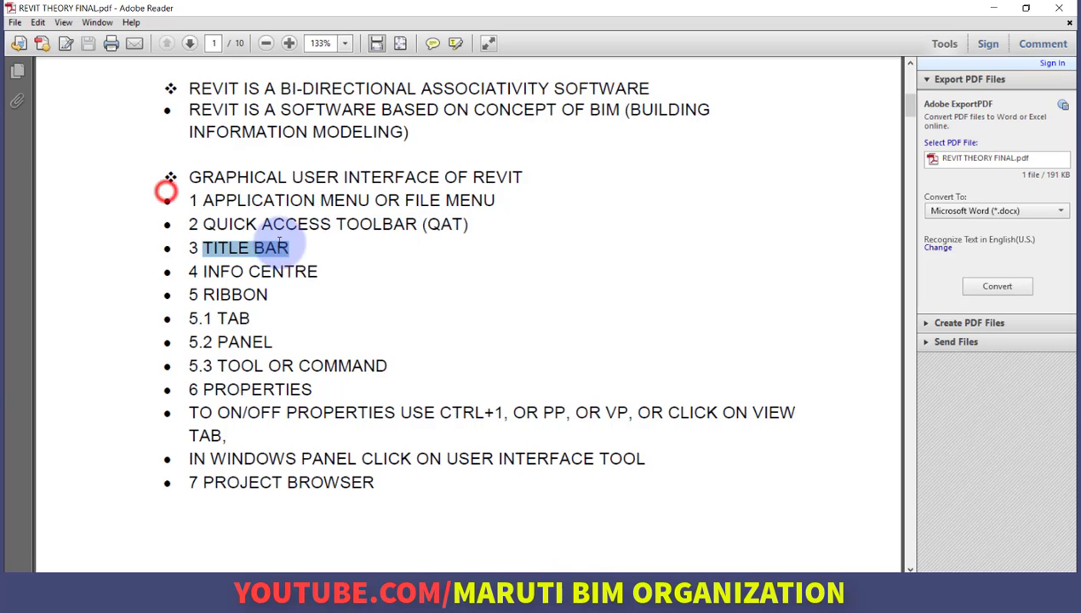
pyautogui.click(233, 265)
pyautogui.moveTo(204, 271); pyautogui.dragTo(316, 271)
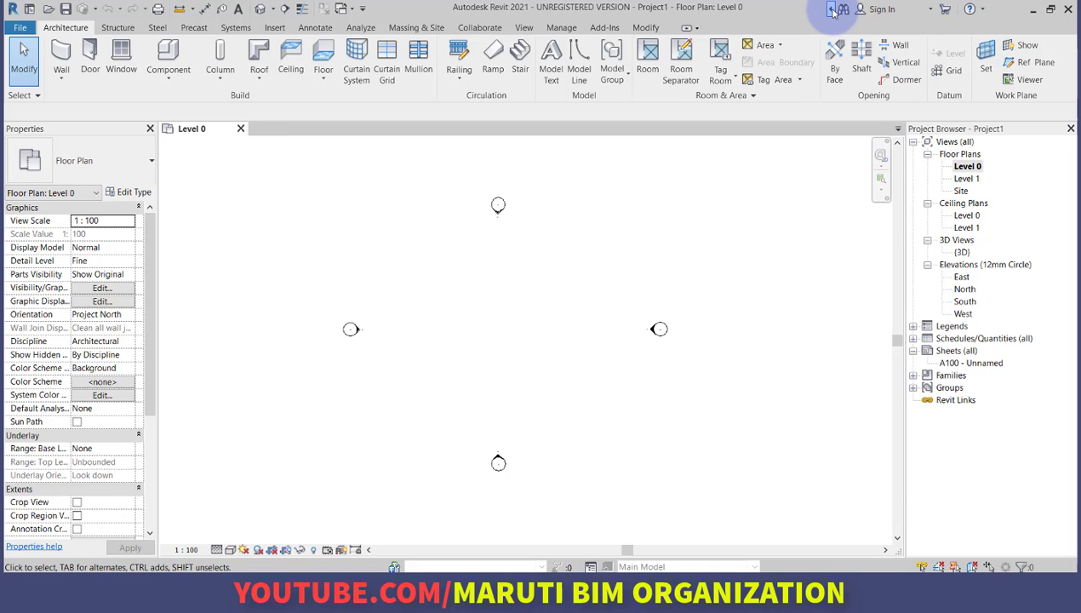
pyautogui.click(984, 9)
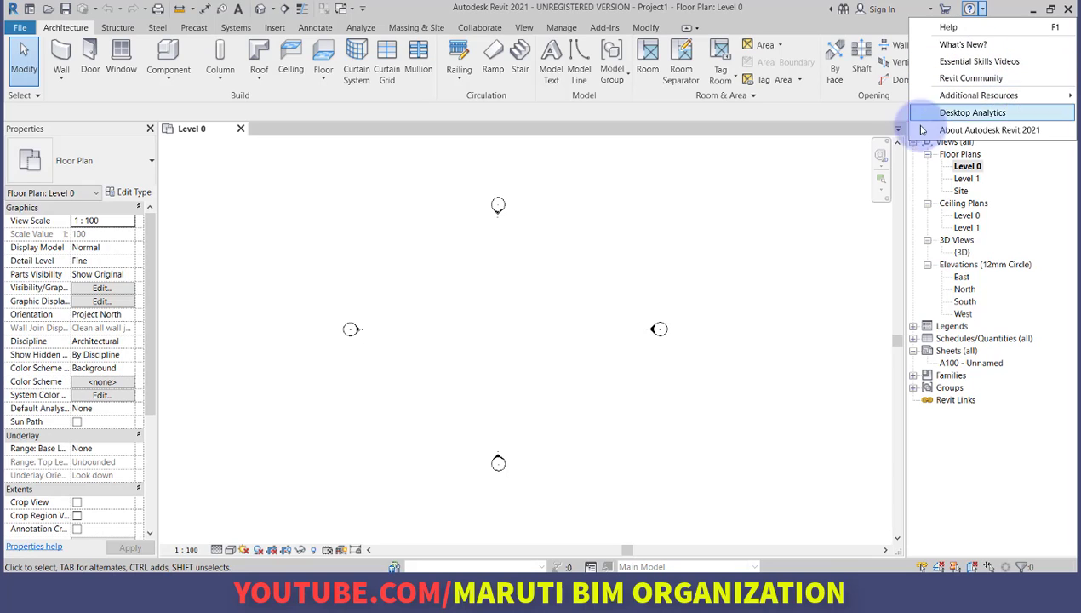
pyautogui.click(740, 224)
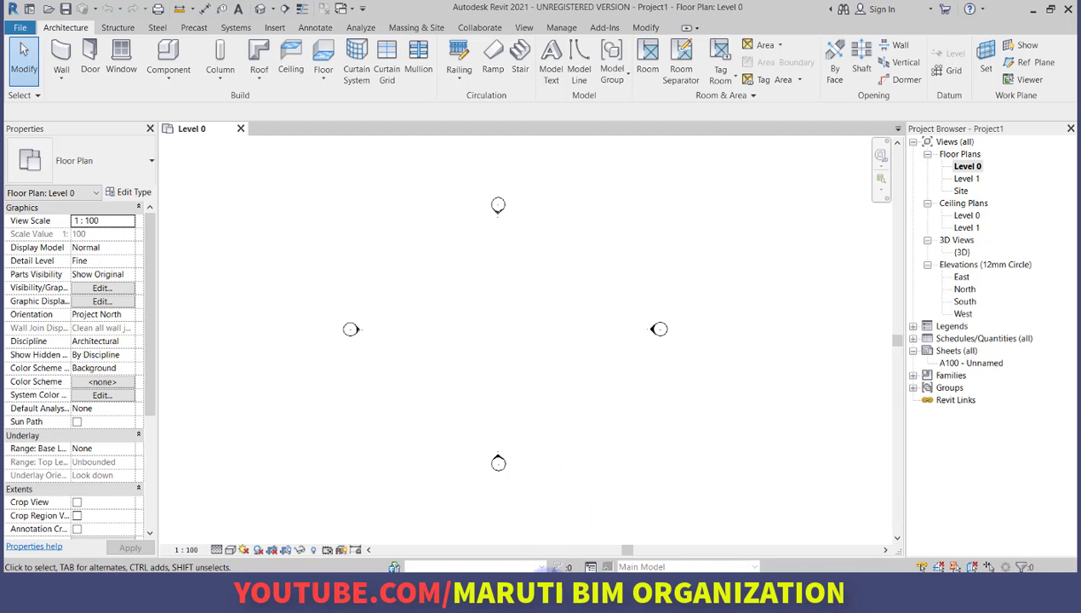
# Review the ribbon topics in REVIT THEORY FINAL.pdf, highlight TOOL OR COMMAND, and return to Revit.
pyautogui.moveTo(547, 585)
pyautogui.click(538, 524)
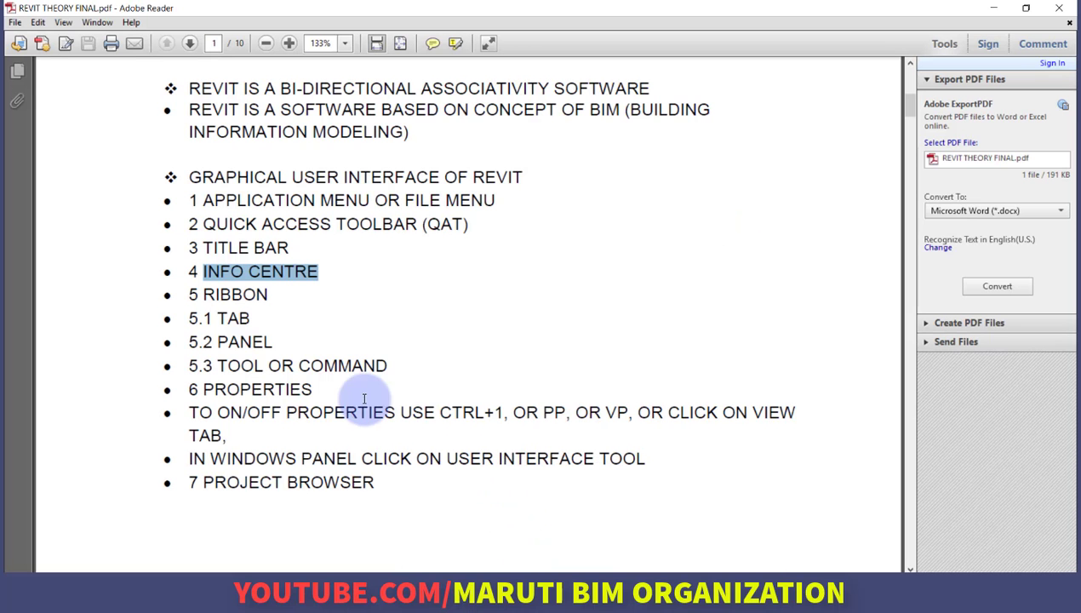
pyautogui.click(519, 584)
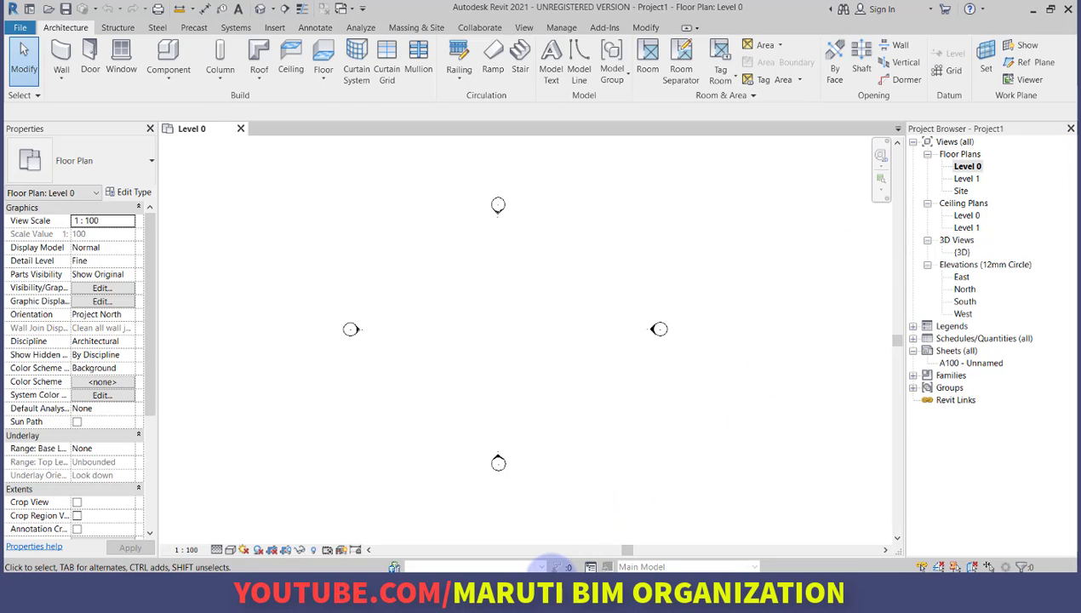
pyautogui.click(527, 595)
pyautogui.moveTo(222, 334); pyautogui.dragTo(244, 330)
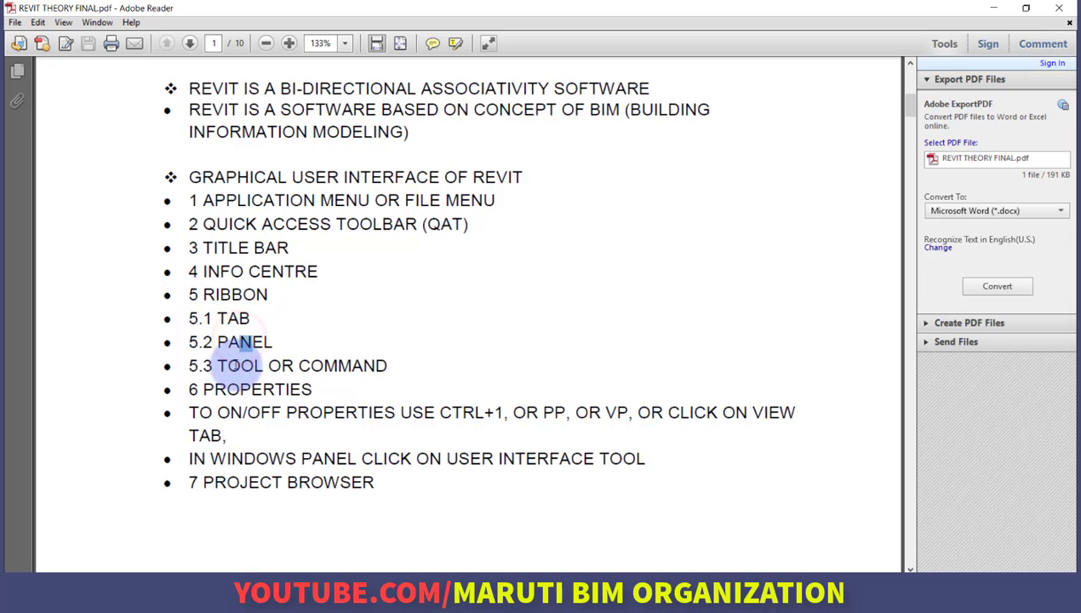
pyautogui.moveTo(216, 366); pyautogui.dragTo(350, 374)
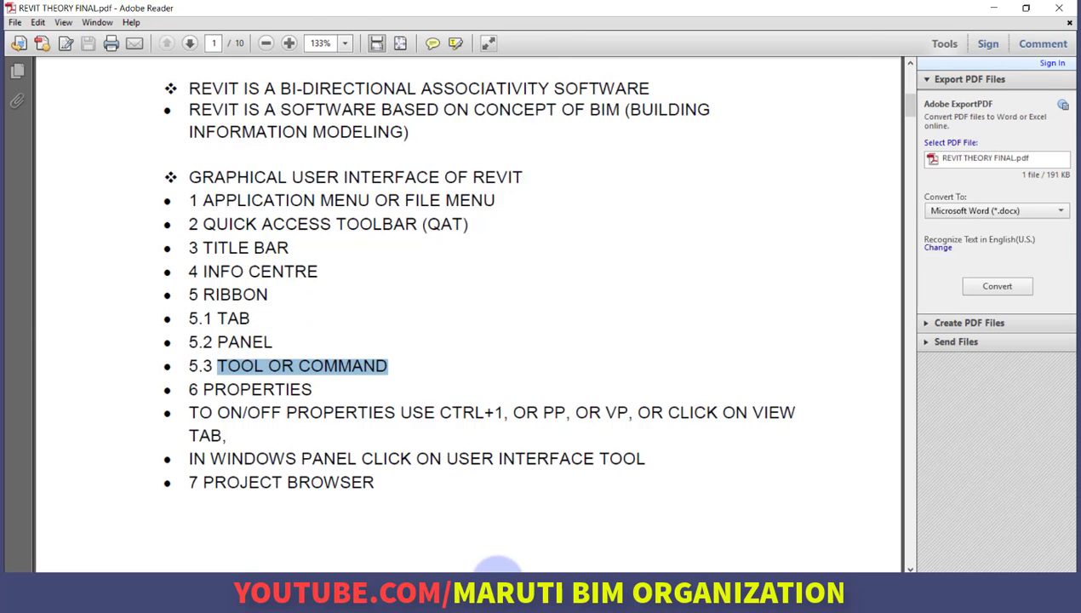
pyautogui.click(498, 586)
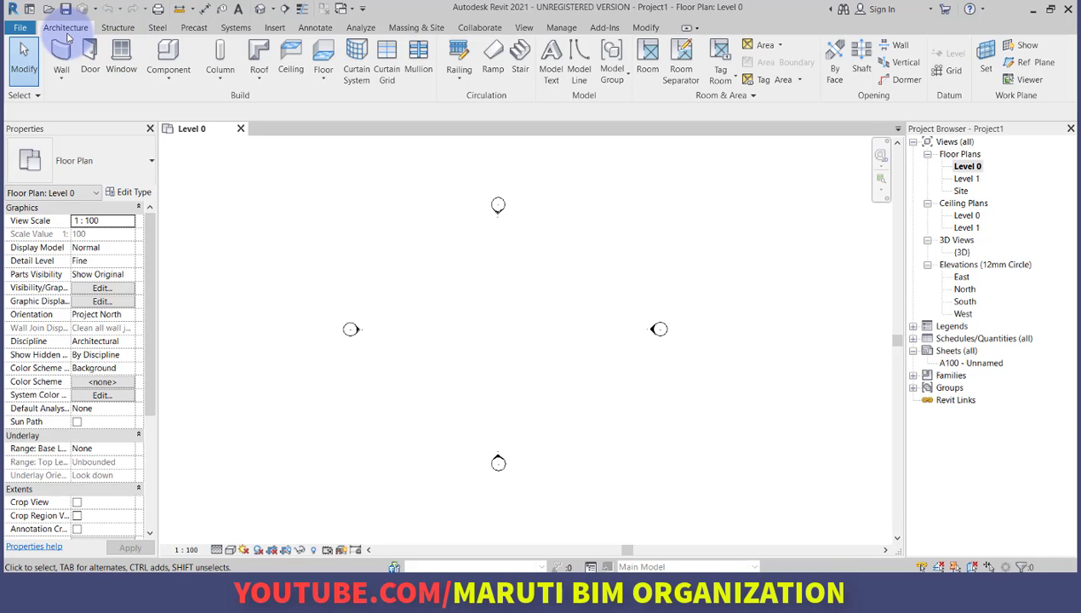
# Examine the ribbon's Structure, Steel, Precast, Systems, Insert, Annotate, Analyze, Architecture and Massing & Site tools.
pyautogui.click(117, 27)
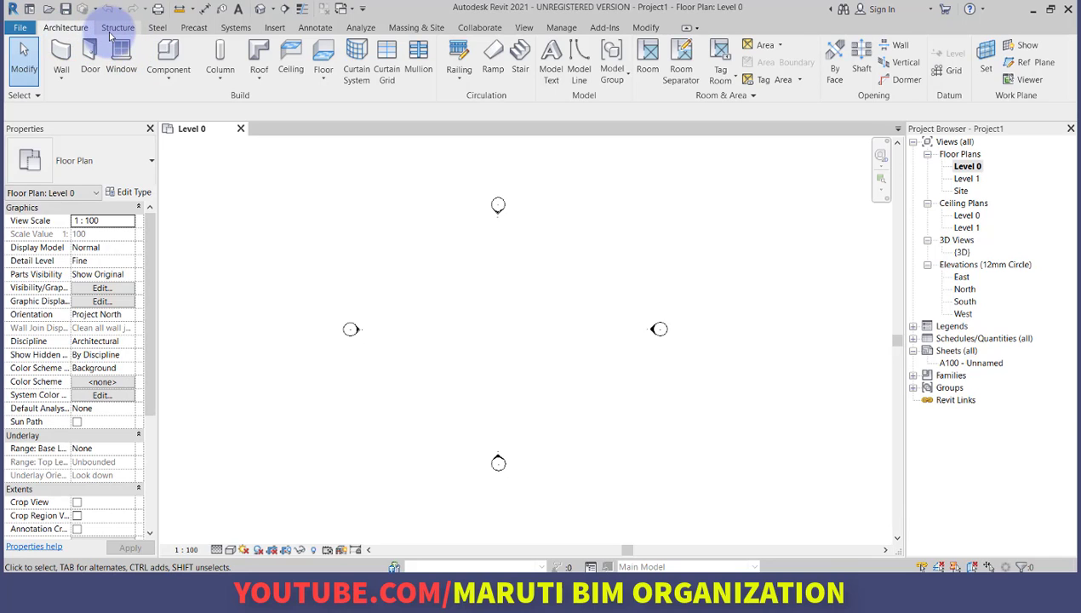
pyautogui.click(158, 27)
pyautogui.click(194, 27)
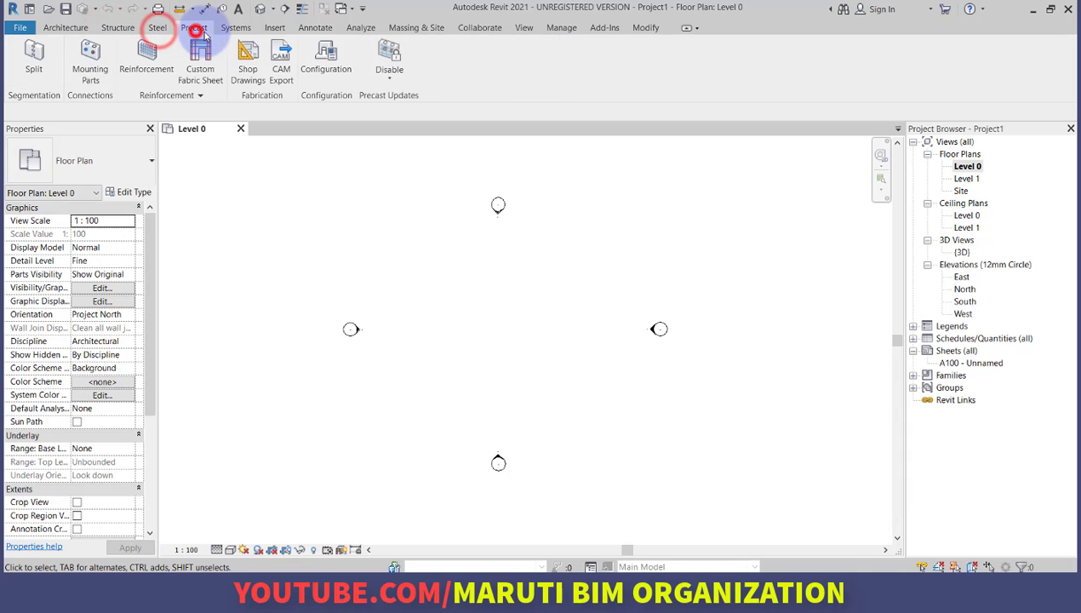
pyautogui.click(236, 27)
pyautogui.click(274, 27)
pyautogui.click(317, 28)
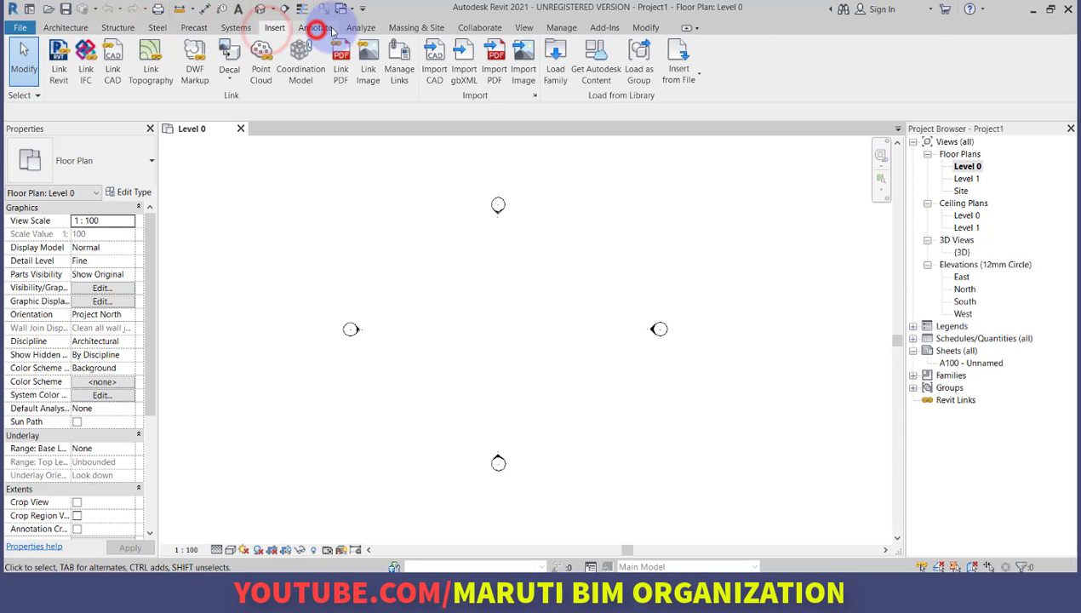
pyautogui.click(352, 28)
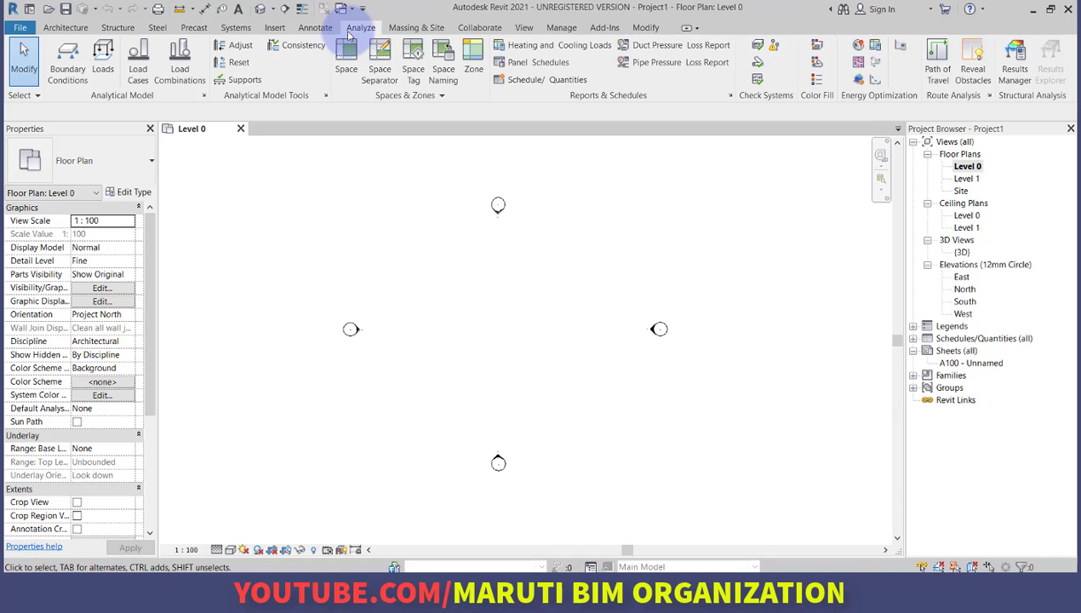
pyautogui.click(66, 28)
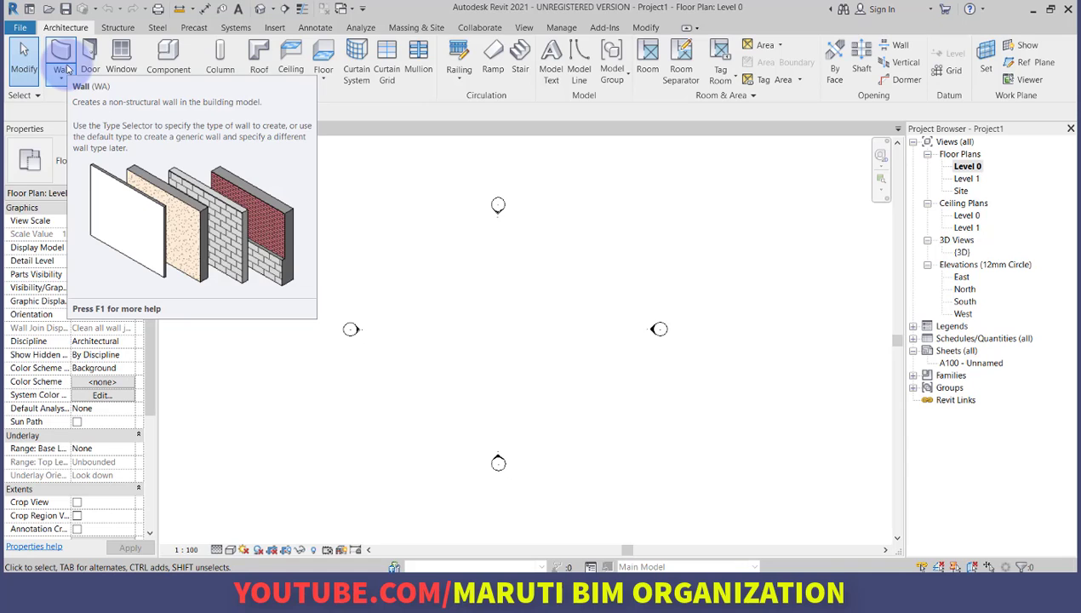
pyautogui.click(409, 28)
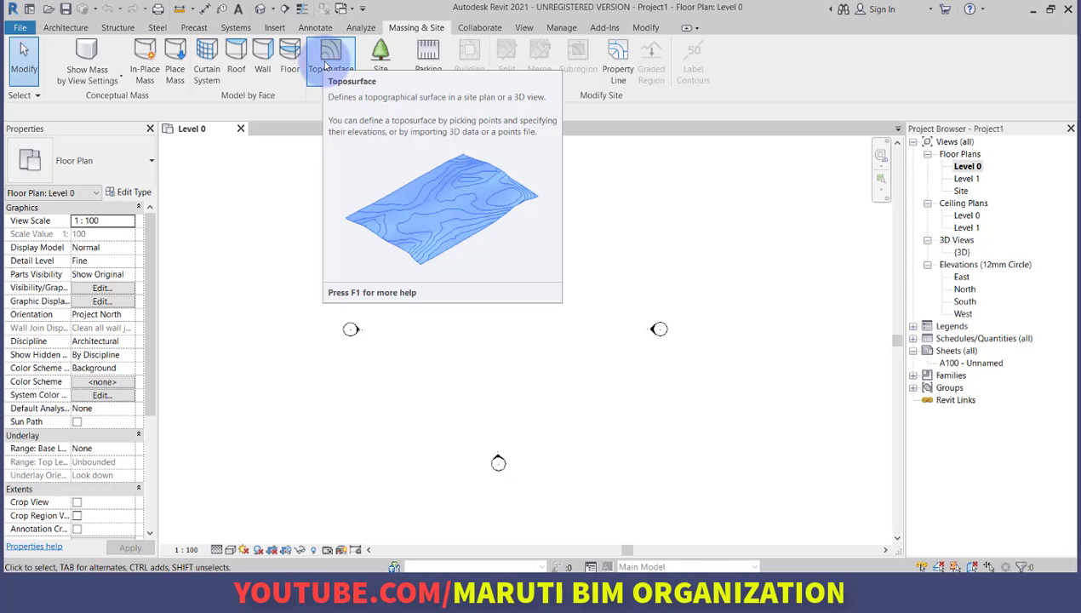
# Highlight the tab, panel, and tool or command entries in REVIT THEORY FINAL.pdf in Adobe Reader, and return to Revit.
pyautogui.hotkey('alt', 'Tab')
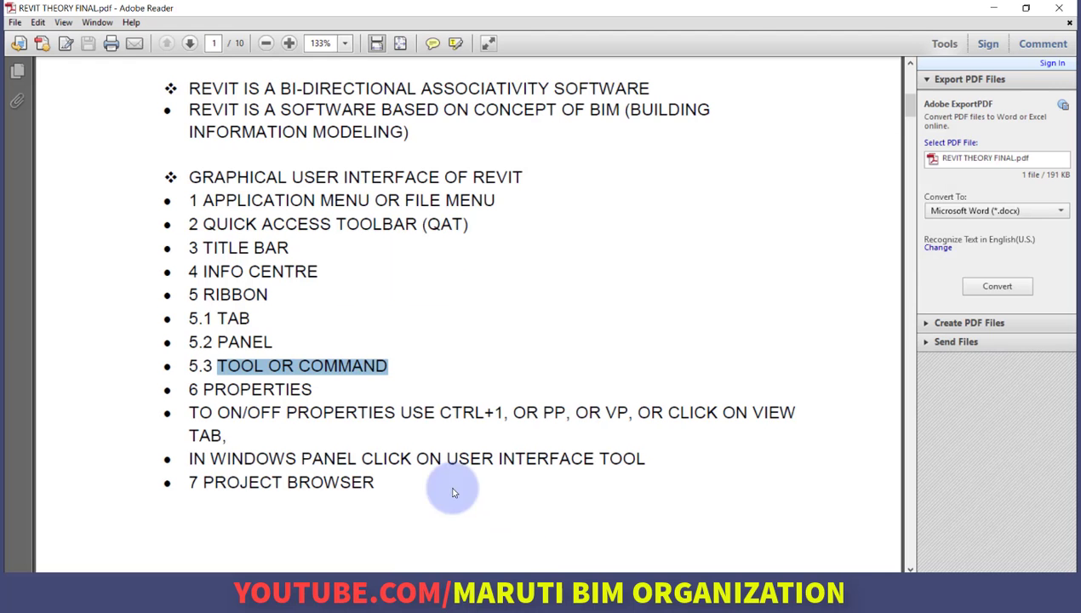
pyautogui.doubleClick(232, 318)
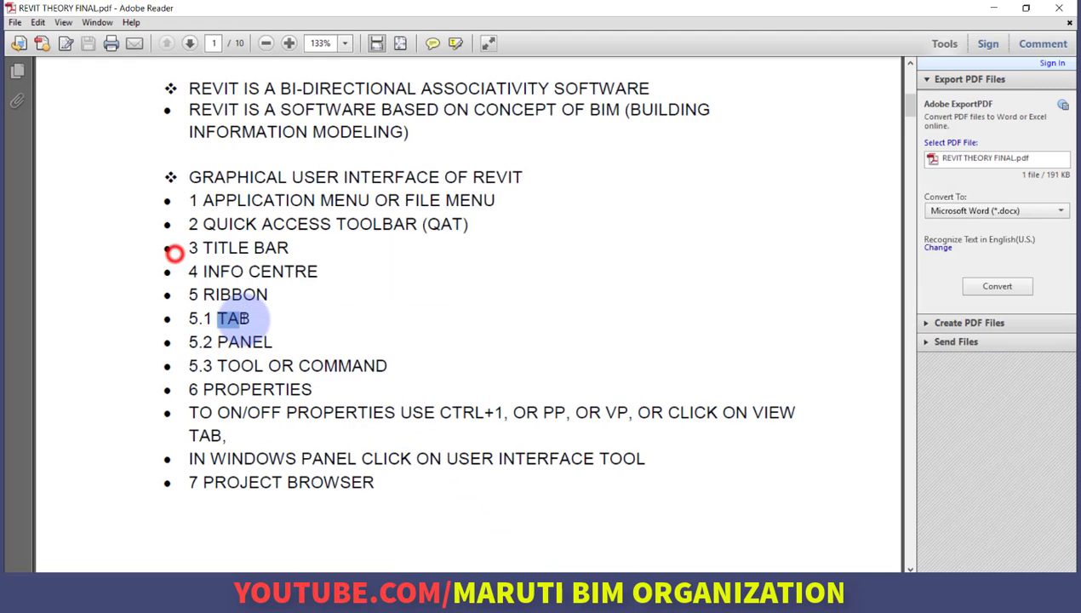
pyautogui.click(252, 337)
pyautogui.moveTo(219, 366); pyautogui.dragTo(386, 366)
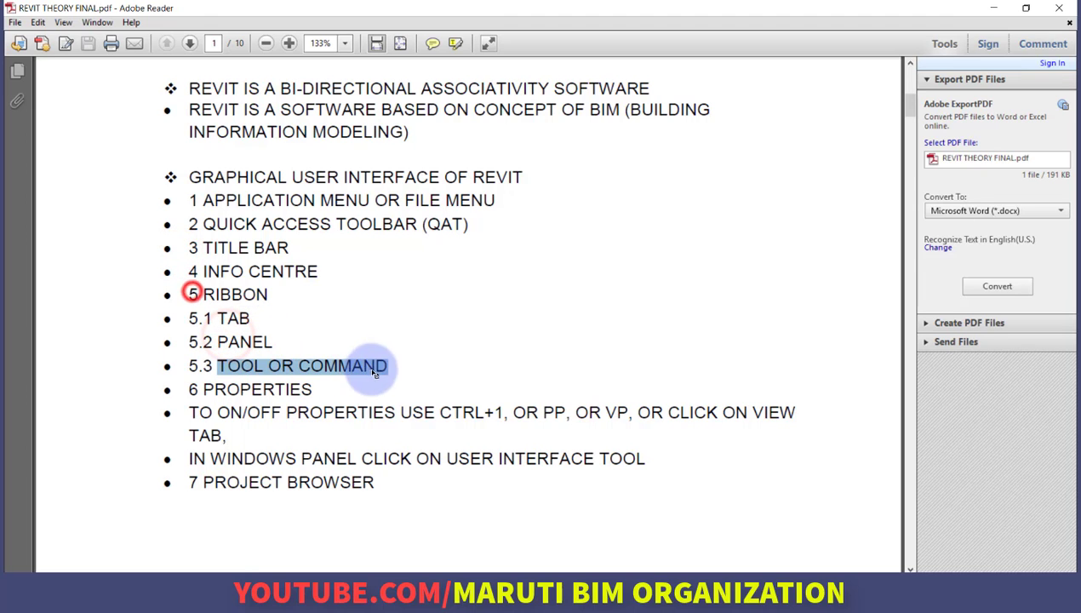
pyautogui.click(488, 568)
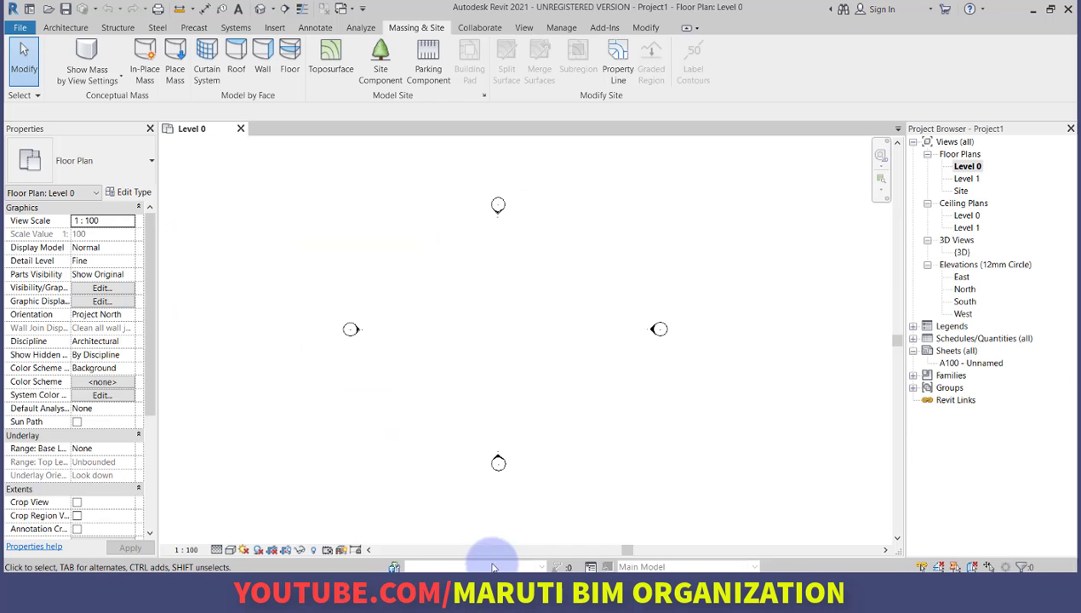
# Examine the ribbon's Modify, Add-Ins, Manage, View and Annotate tools.
pyautogui.click(644, 27)
pyautogui.click(604, 27)
pyautogui.click(561, 27)
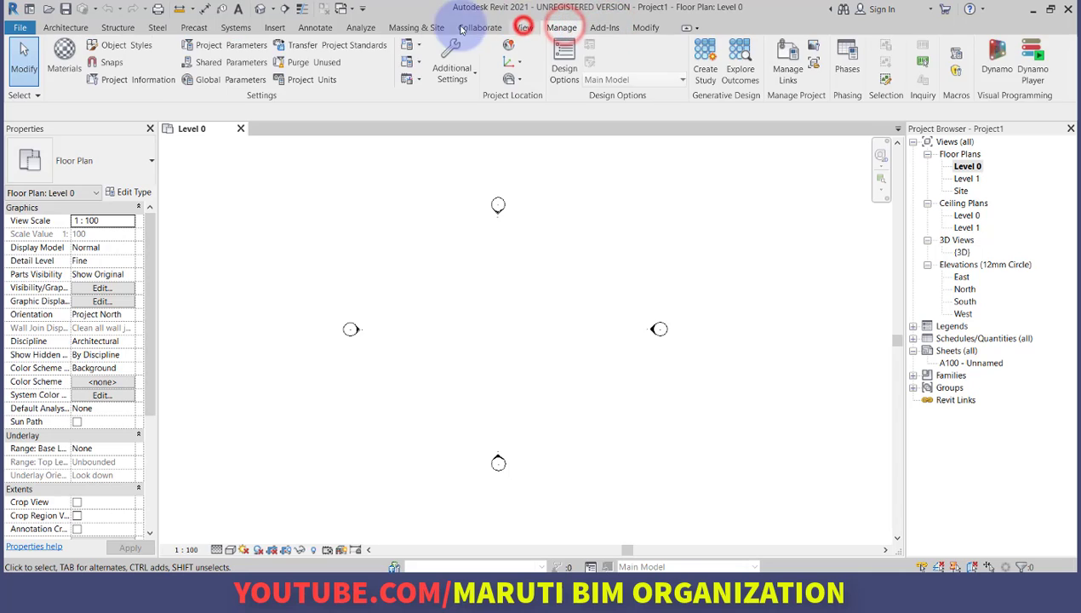
pyautogui.click(524, 27)
pyautogui.click(320, 32)
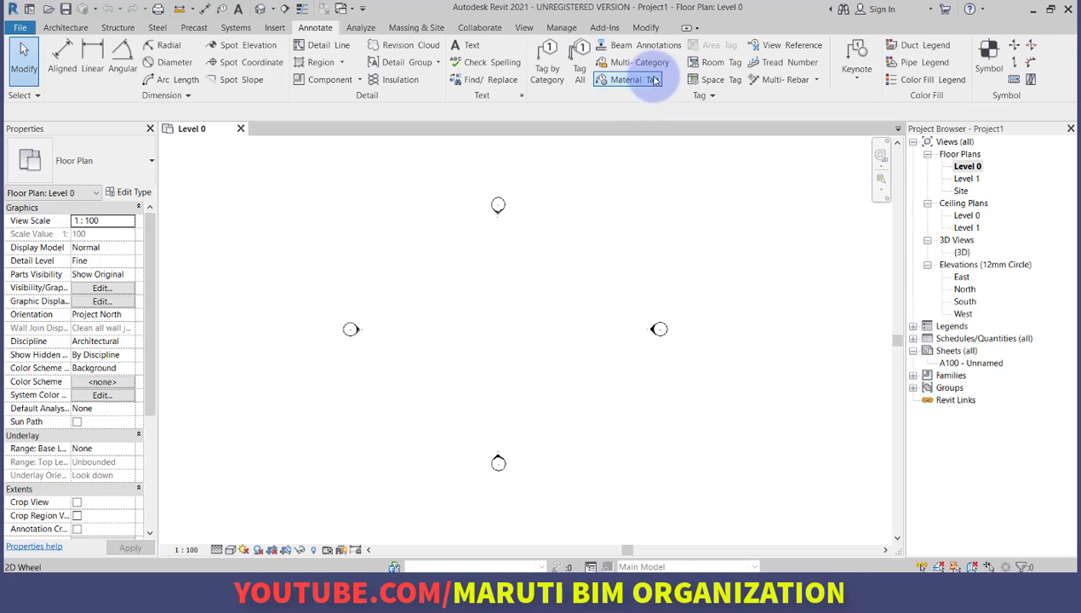
# Minimize the ribbon to panel buttons, to panel titles and to tabs, and restore the full ribbon.
pyautogui.click(686, 30)
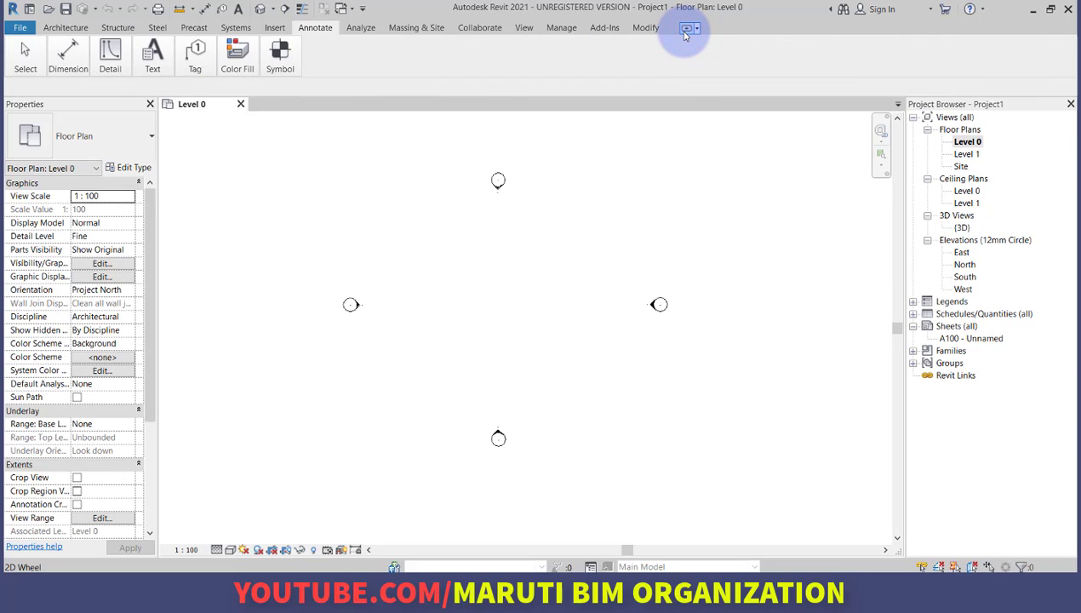
pyautogui.click(686, 31)
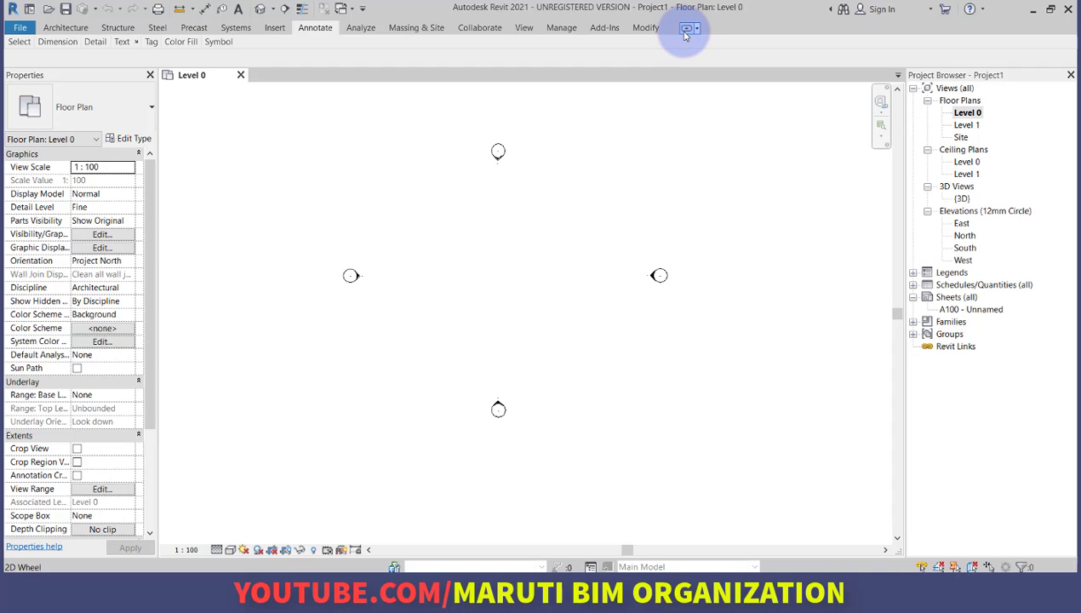
pyautogui.click(686, 31)
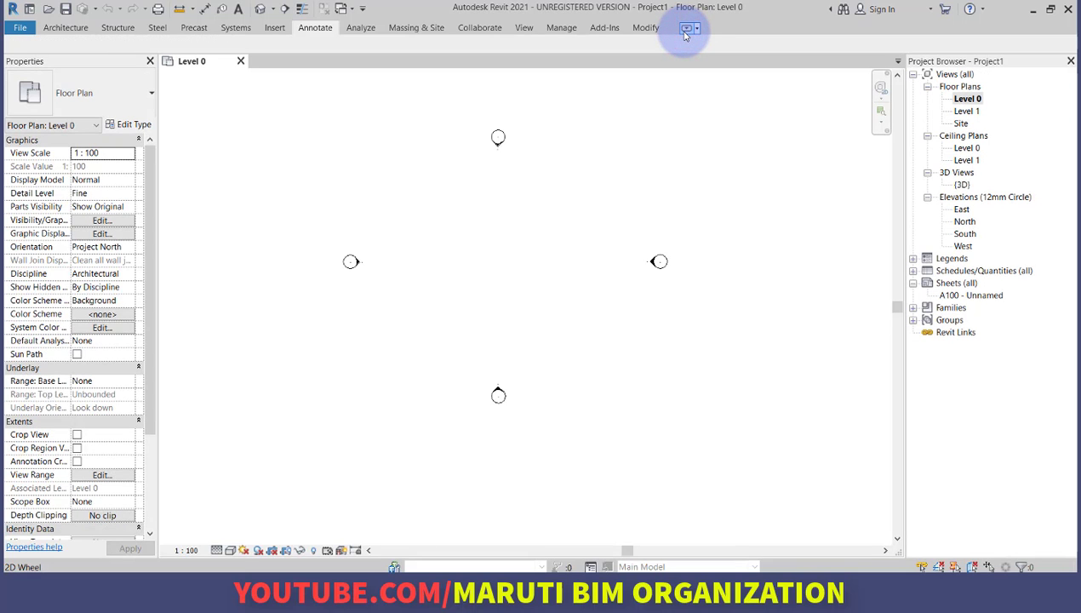
pyautogui.click(686, 31)
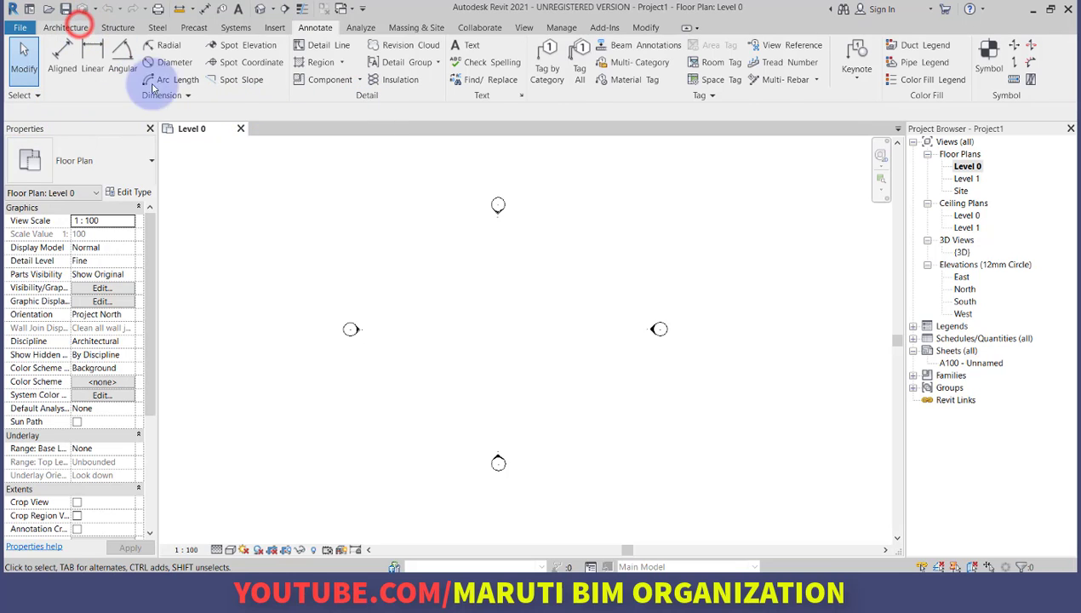
# Start the Wall tool to view its contextual Modify | Place Wall options, and leave the command.
pyautogui.click(77, 27)
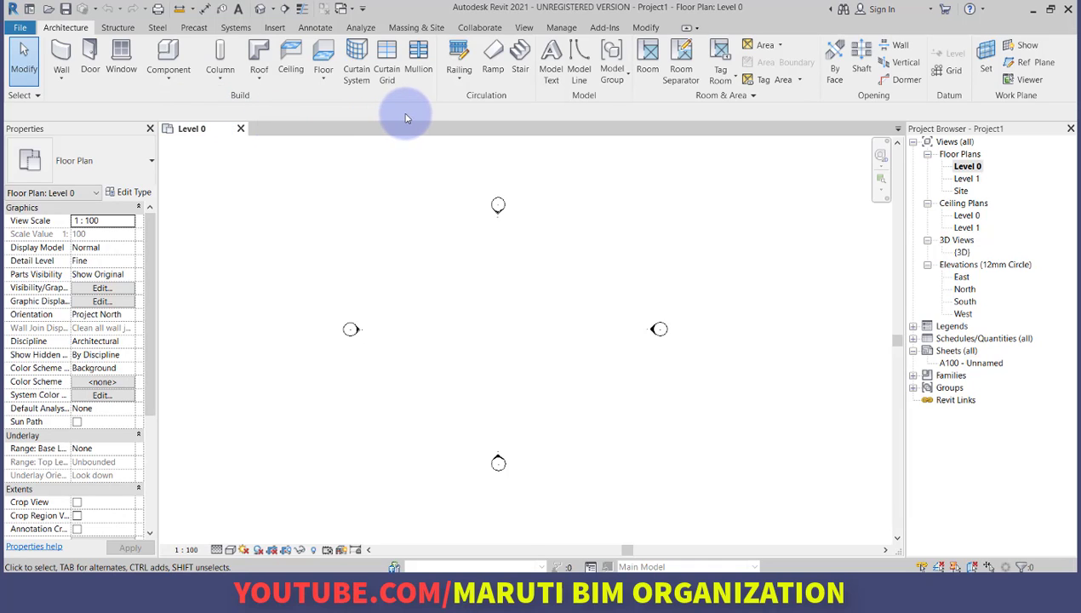
pyautogui.scroll(-1, 473, 291)
pyautogui.scroll(1, 457, 326)
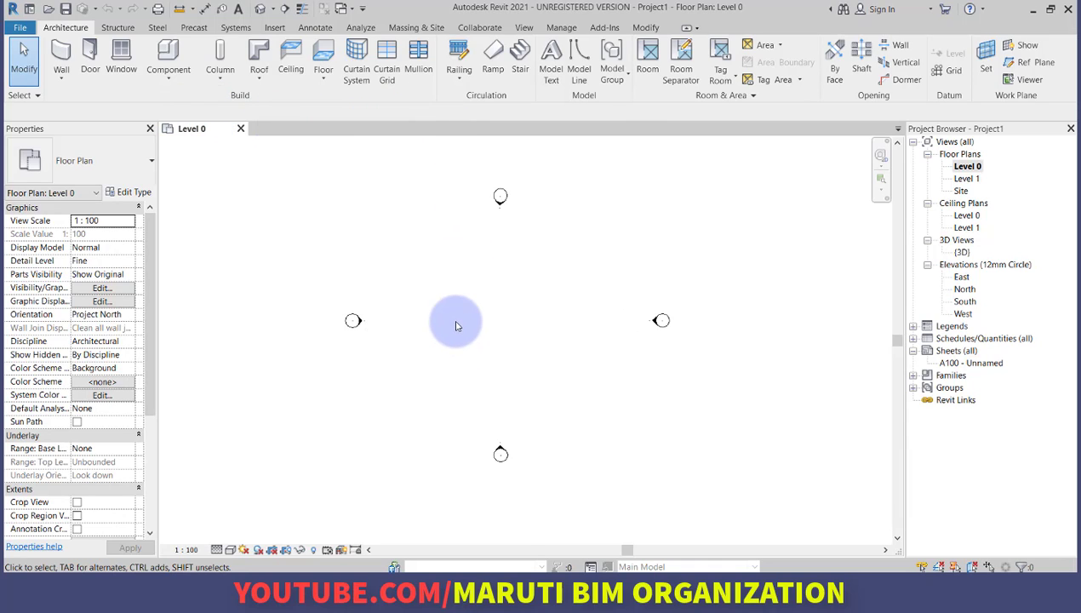
pyautogui.scroll(1, 457, 326)
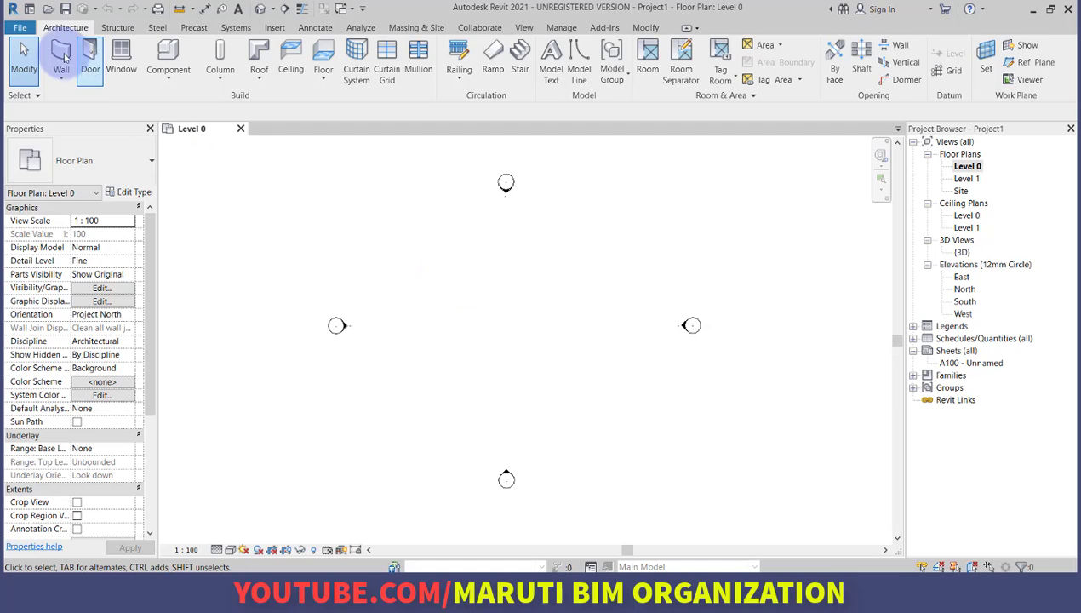
pyautogui.click(56, 51)
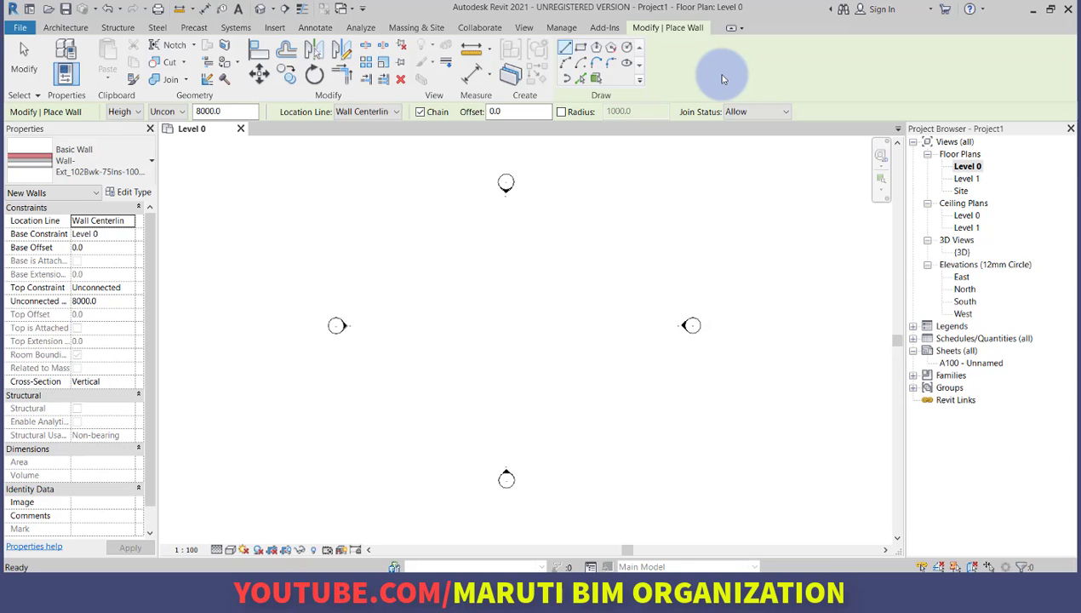
pyautogui.click(28, 52)
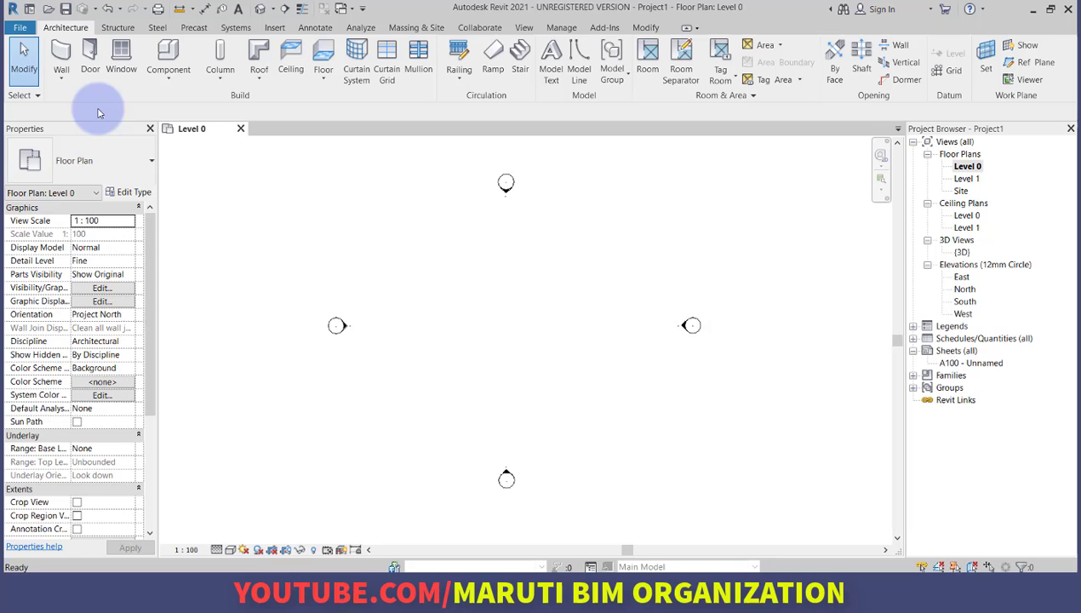
# Check the Modify tool across the Manage, Massing & Site, and Architecture sets of ribbon tools.
pyautogui.click(29, 74)
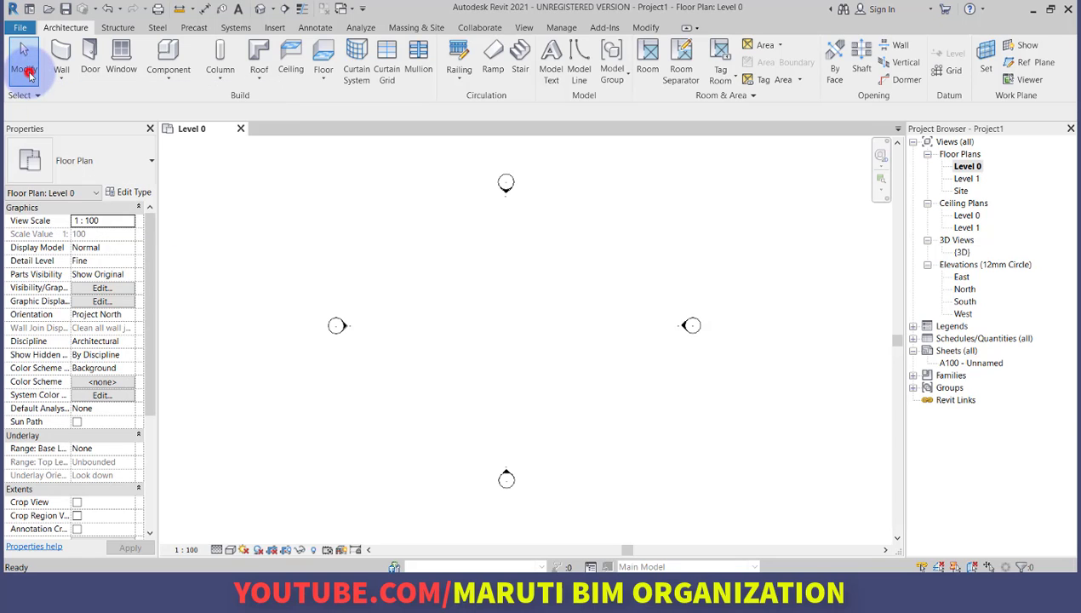
pyautogui.click(556, 27)
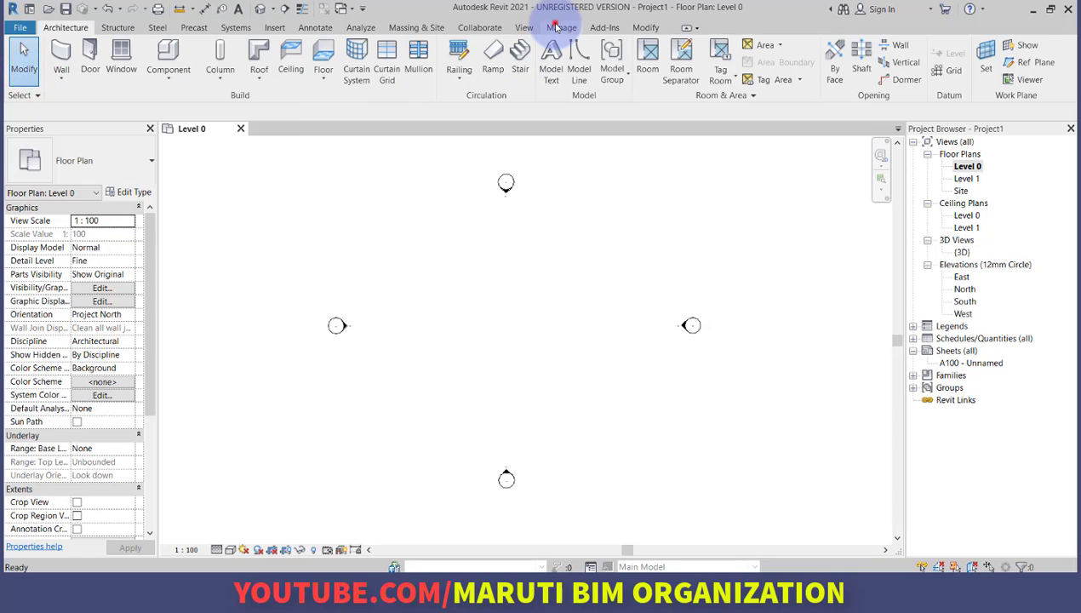
pyautogui.click(419, 29)
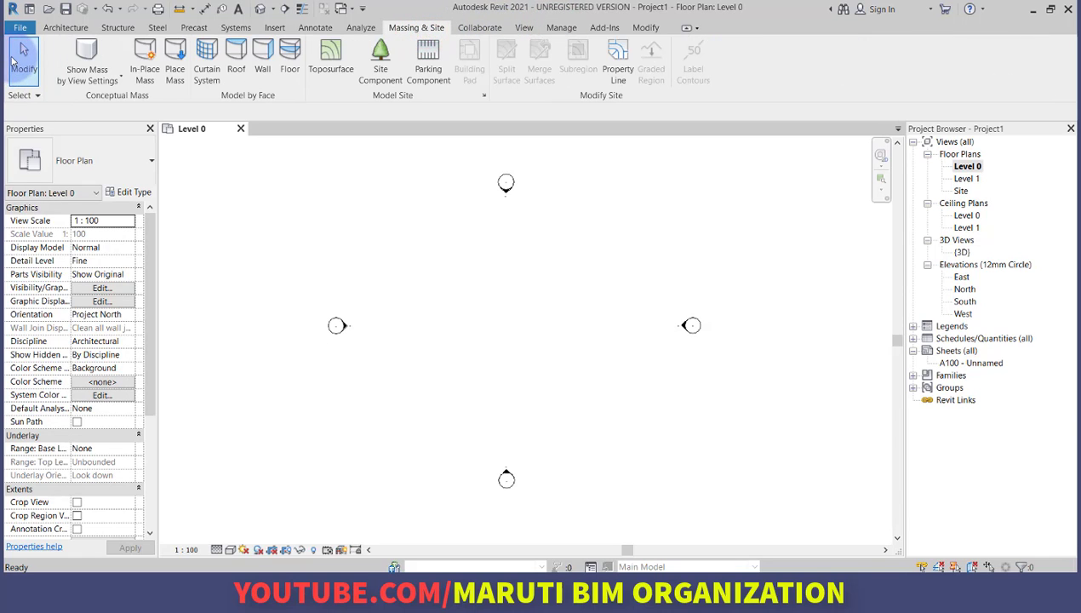
pyautogui.click(62, 29)
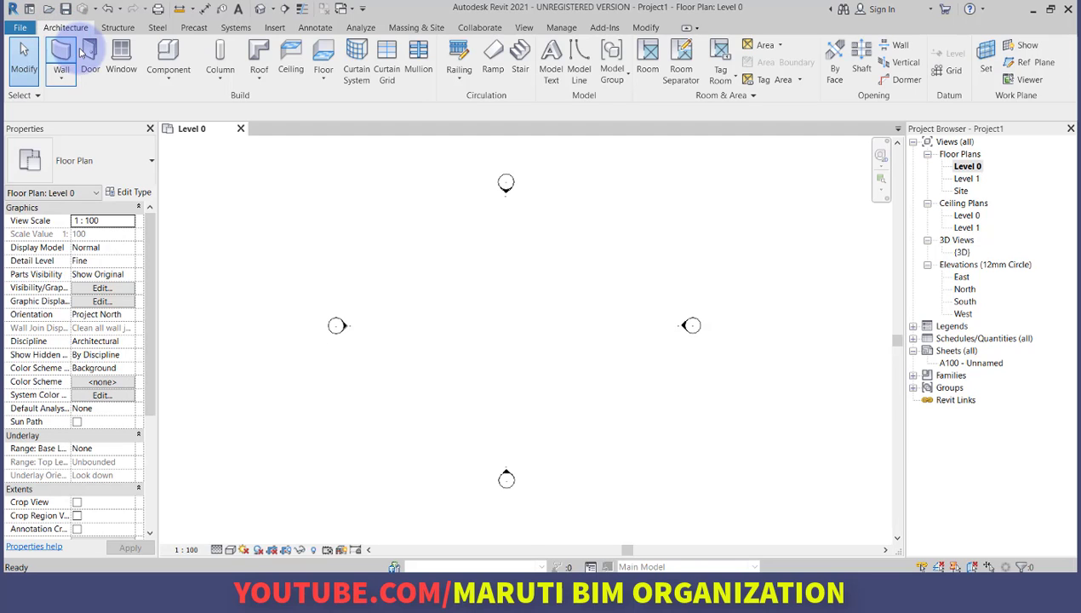
# Start the Wall tool to view its options bar settings from height to join status, and leave the command.
pyautogui.click(63, 51)
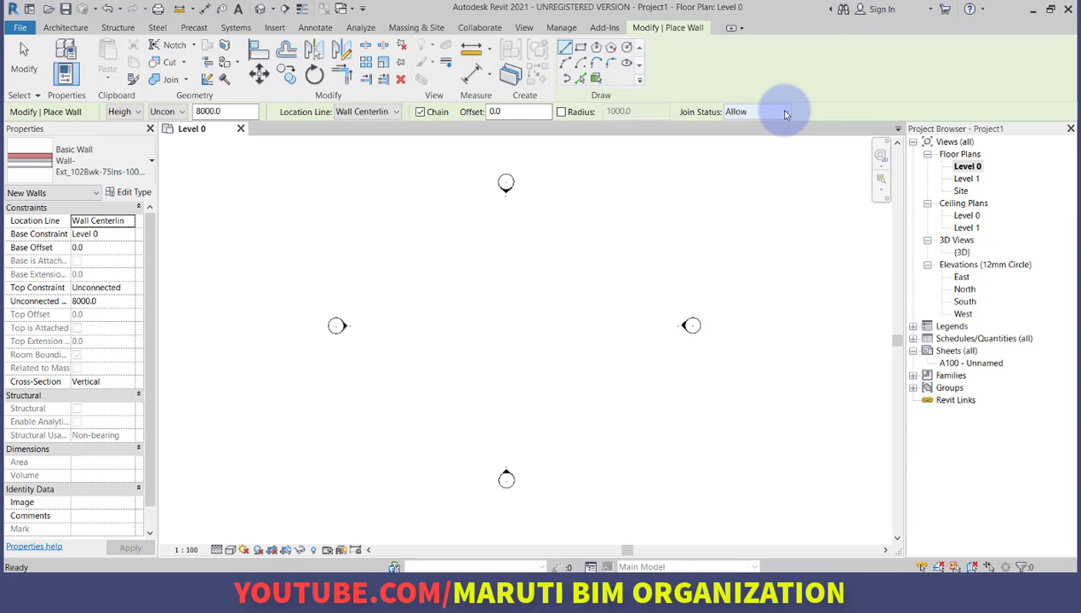
pyautogui.click(25, 66)
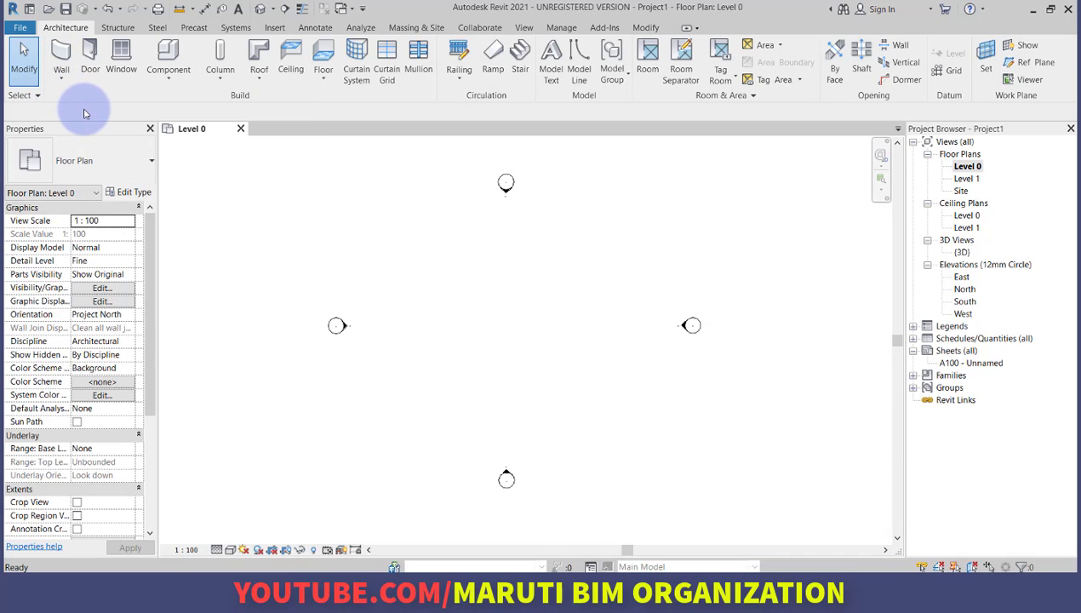
# Dock the options bar at the bottom of the window, and dock it at the top again.
pyautogui.rightClick(84, 113)
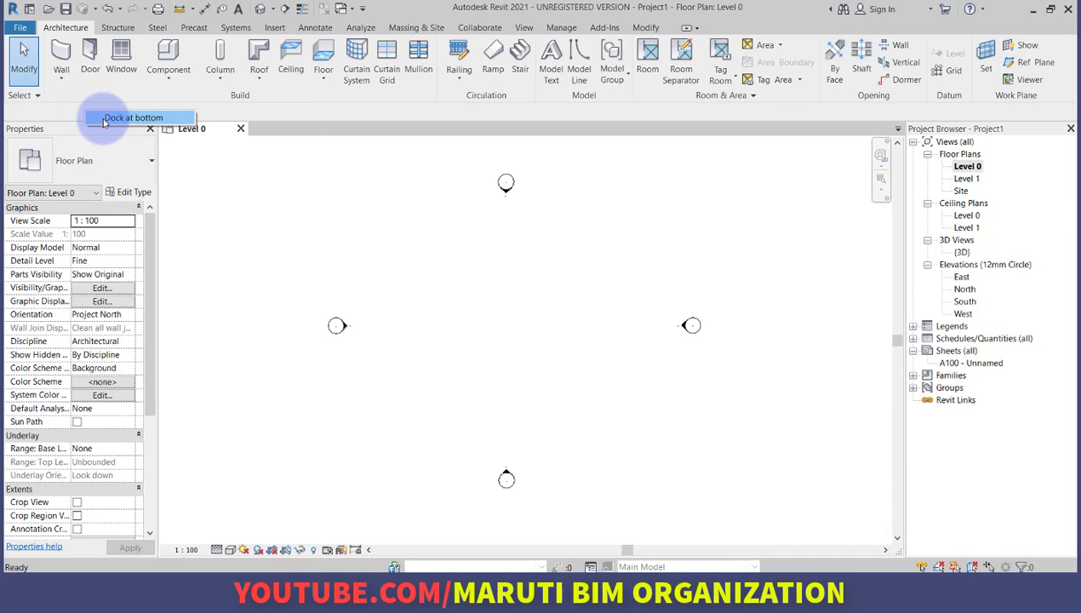
pyautogui.click(106, 119)
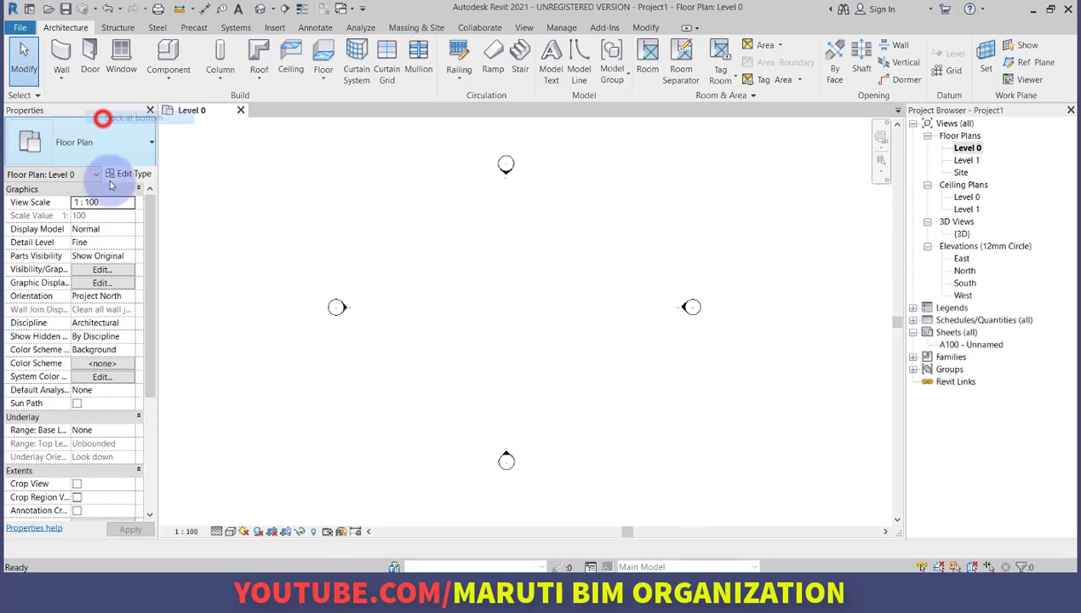
pyautogui.rightClick(574, 550)
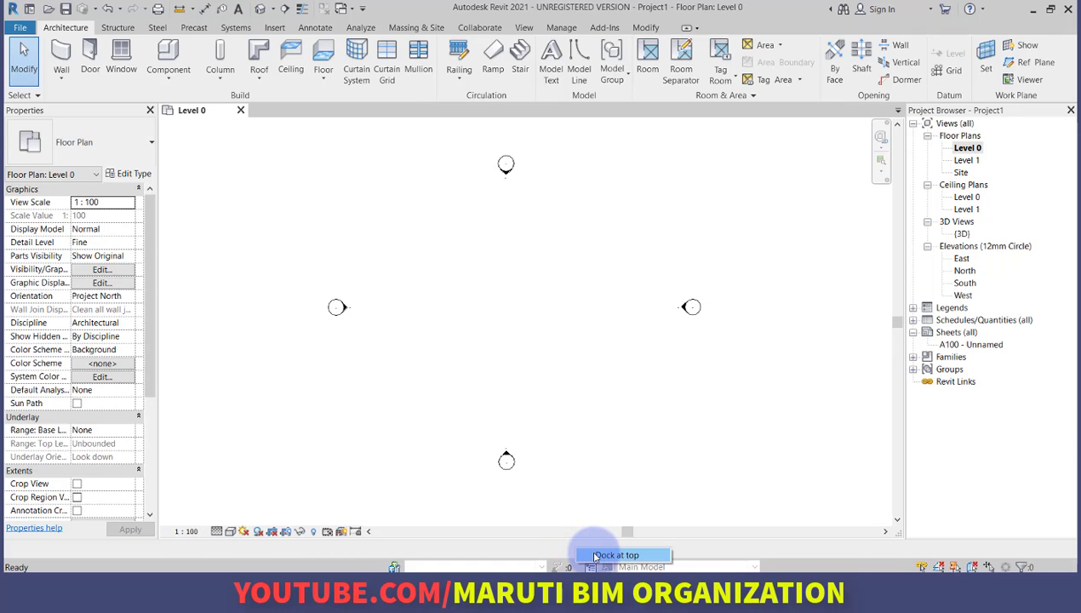
pyautogui.click(614, 555)
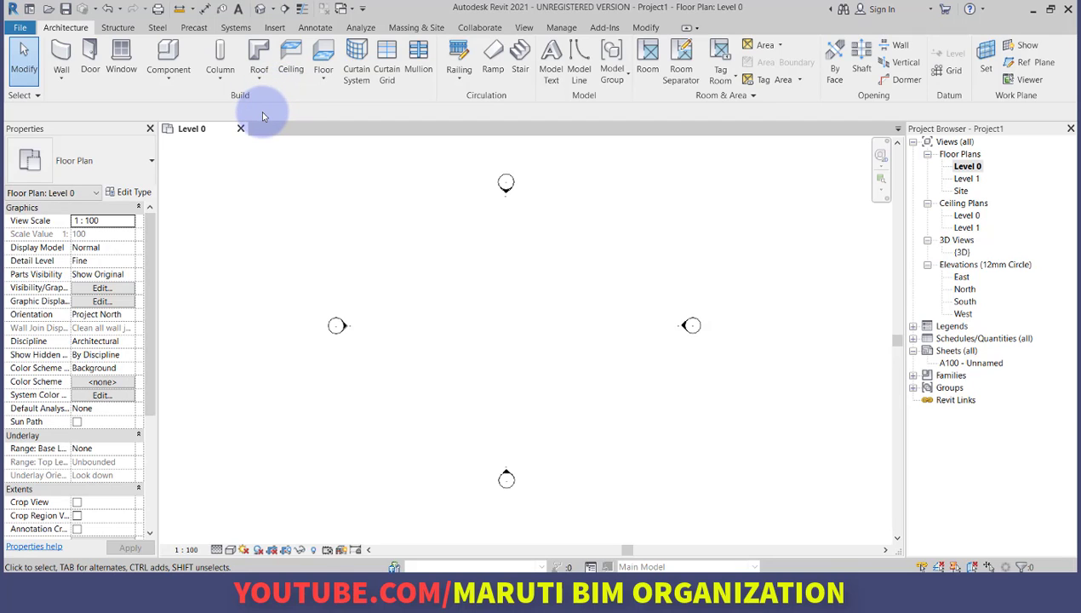
# Start the Wall: Architectural command to review its options bar, and leave the command.
pyautogui.click(61, 75)
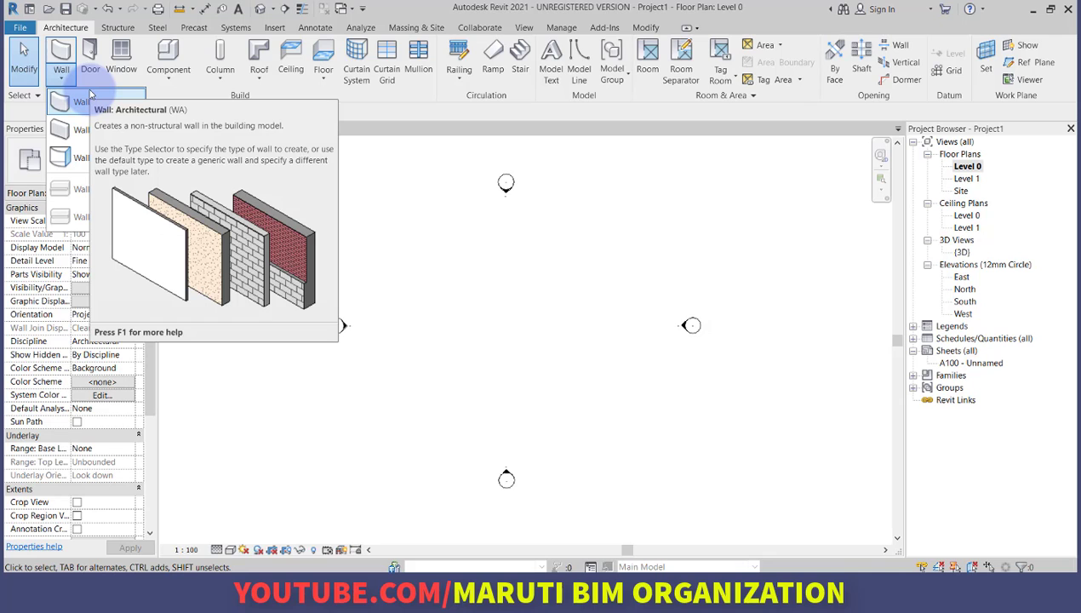
pyautogui.click(87, 99)
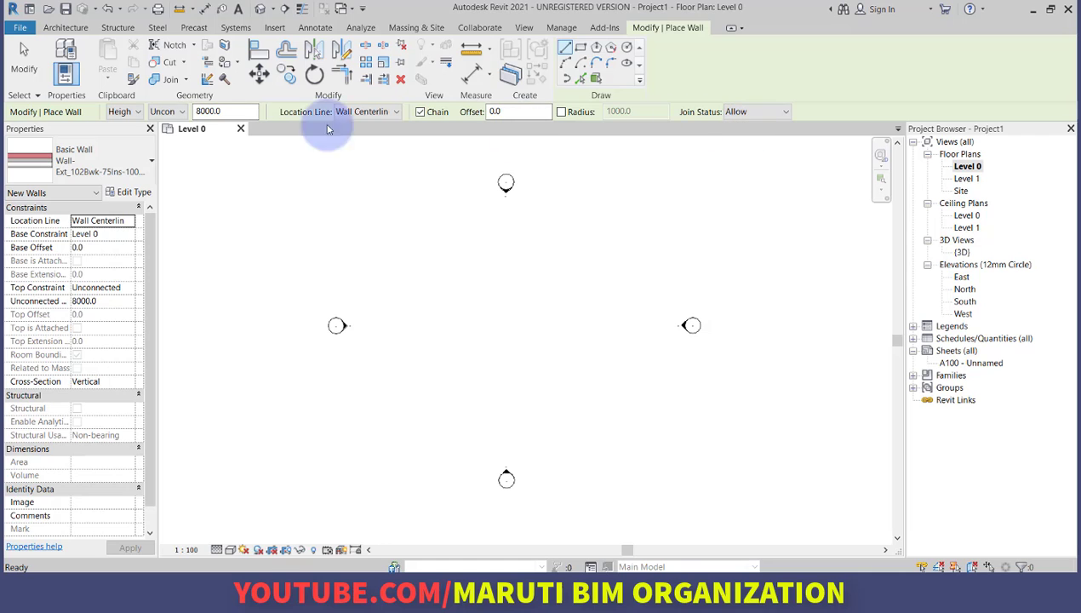
pyautogui.click(28, 79)
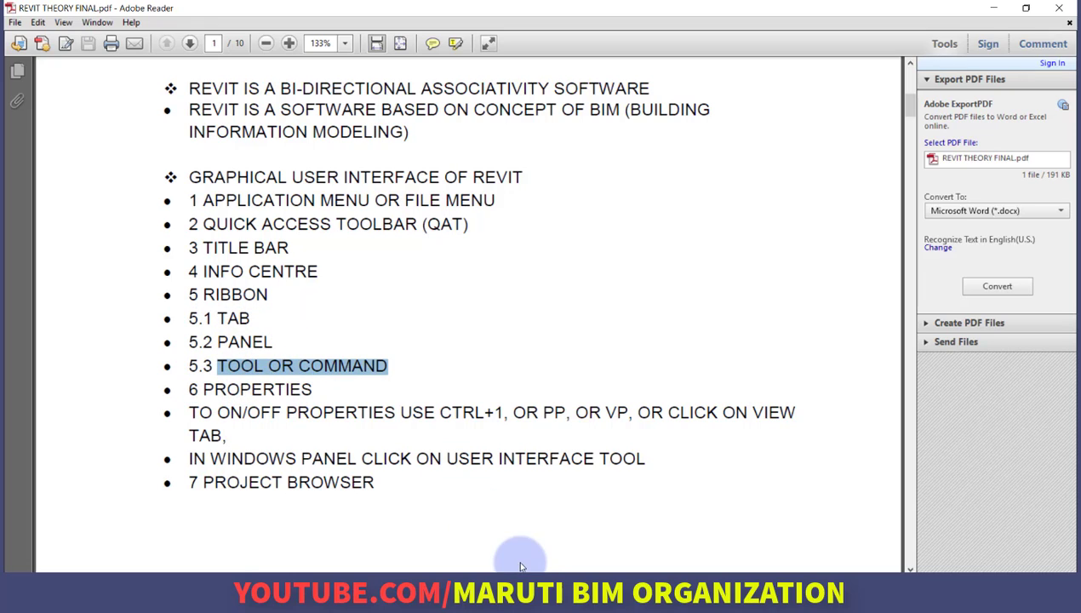
# Return to Revit, start the Wall tool, view its available wall types and properties, and leave the command.
pyautogui.click(507, 587)
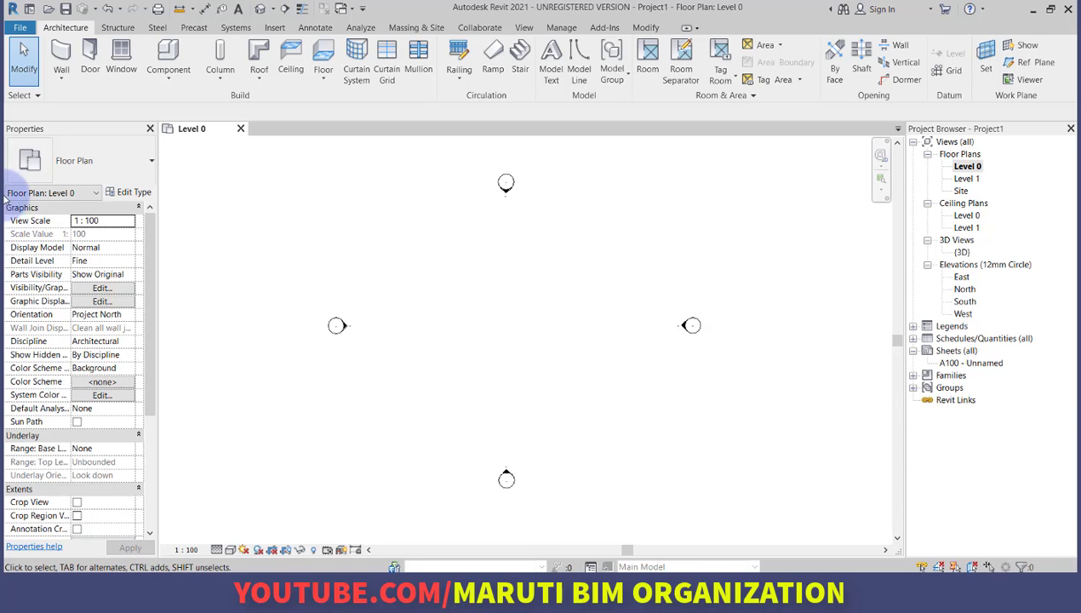
pyautogui.click(62, 55)
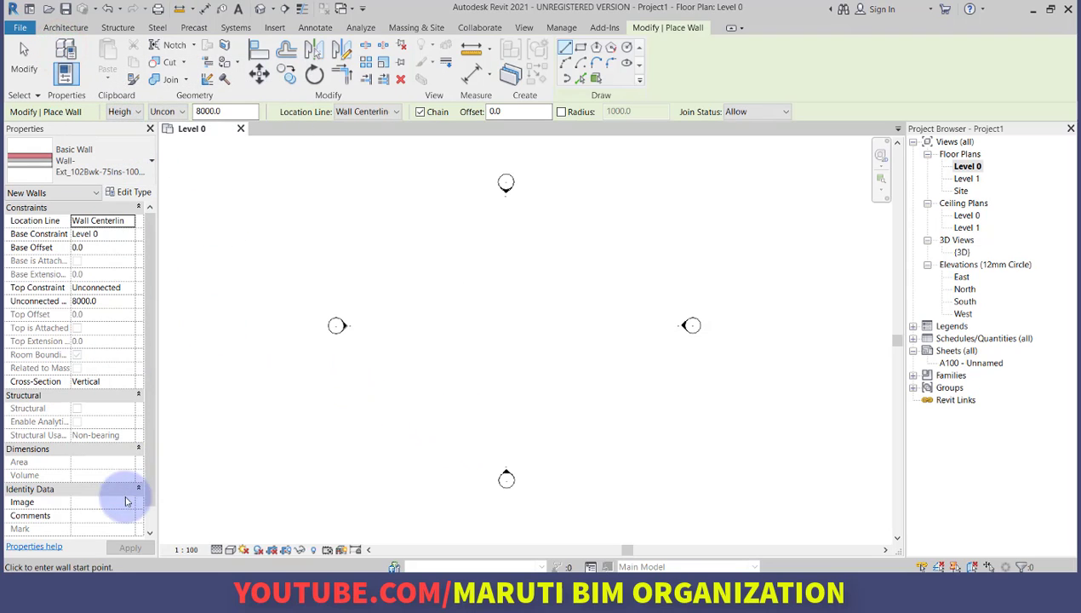
pyautogui.click(124, 153)
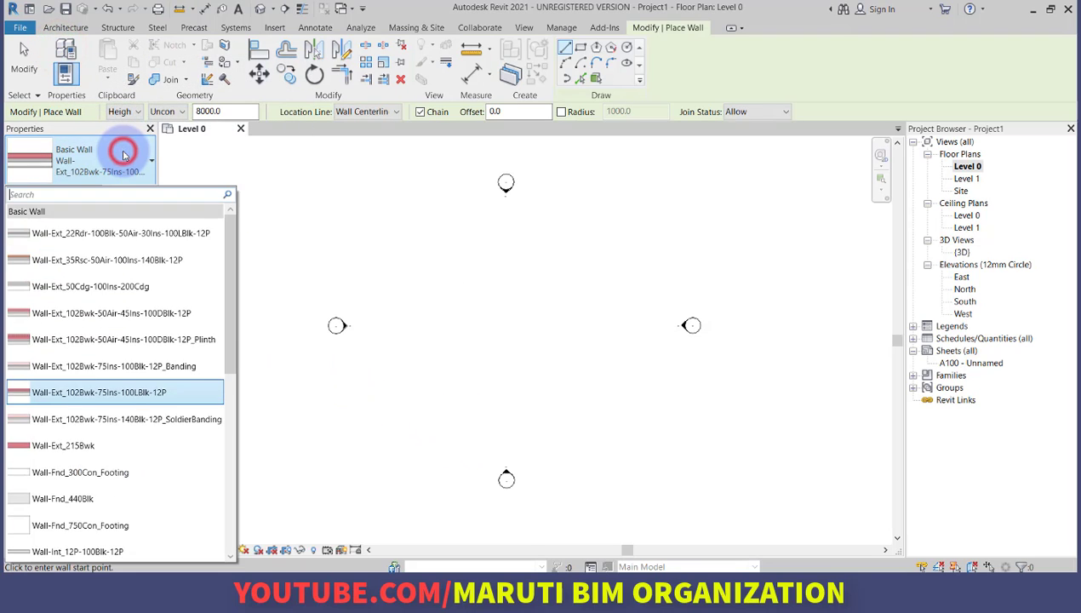
pyautogui.click(122, 155)
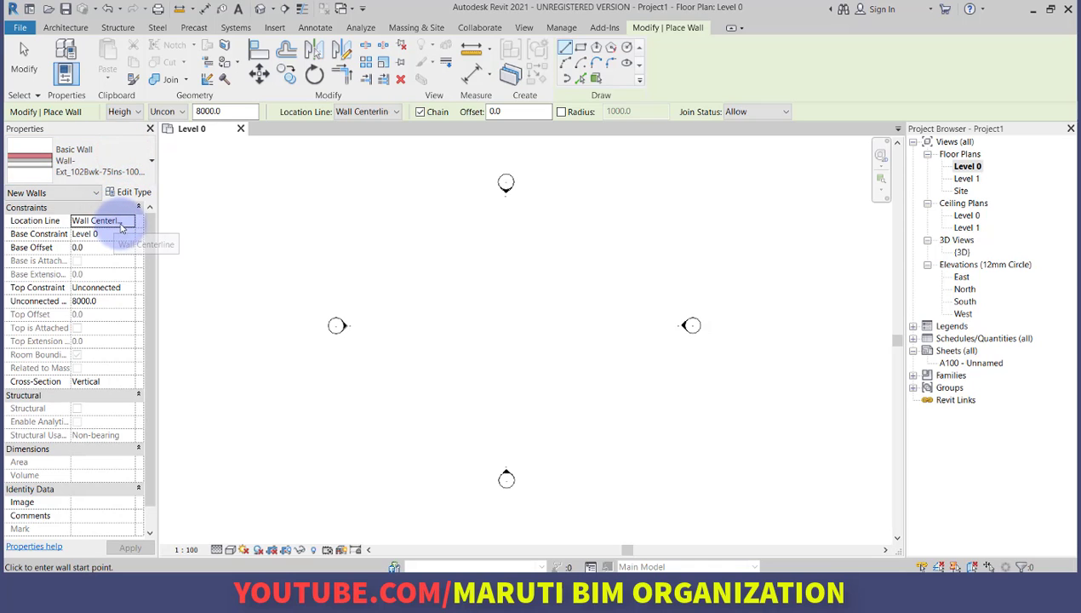
pyautogui.click(25, 68)
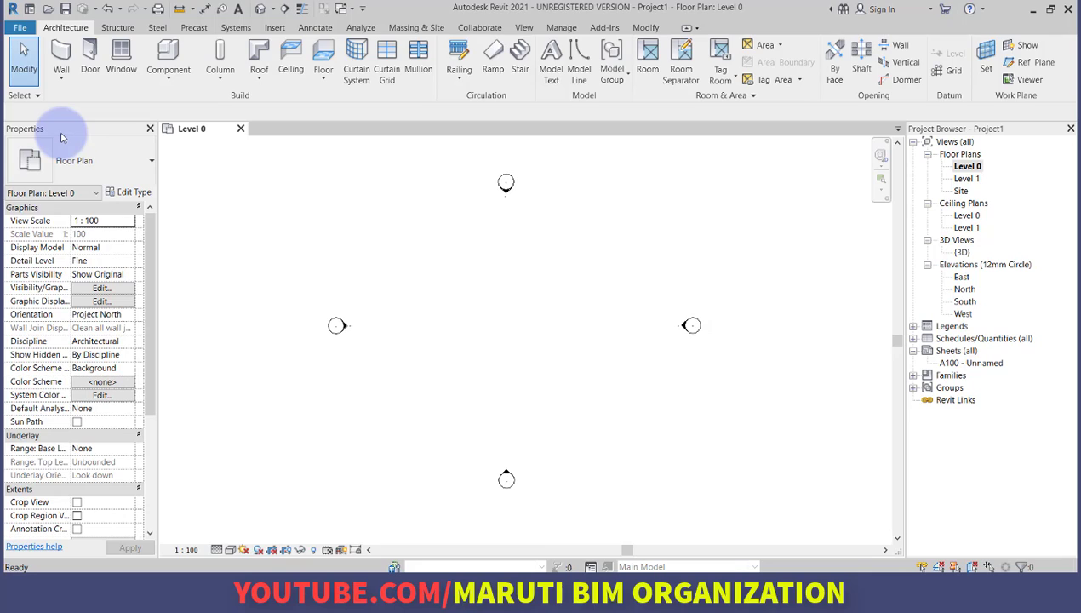
# Close the Properties palette, bring it back, and toggle it off and on once more.
pyautogui.click(150, 130)
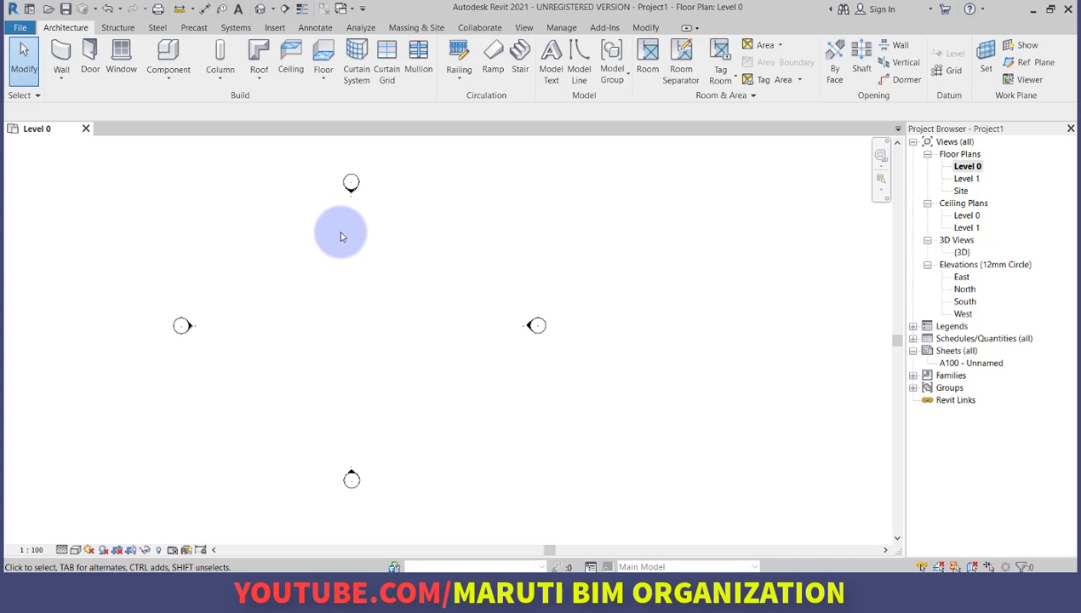
pyautogui.hotkey('ctrl', '1')
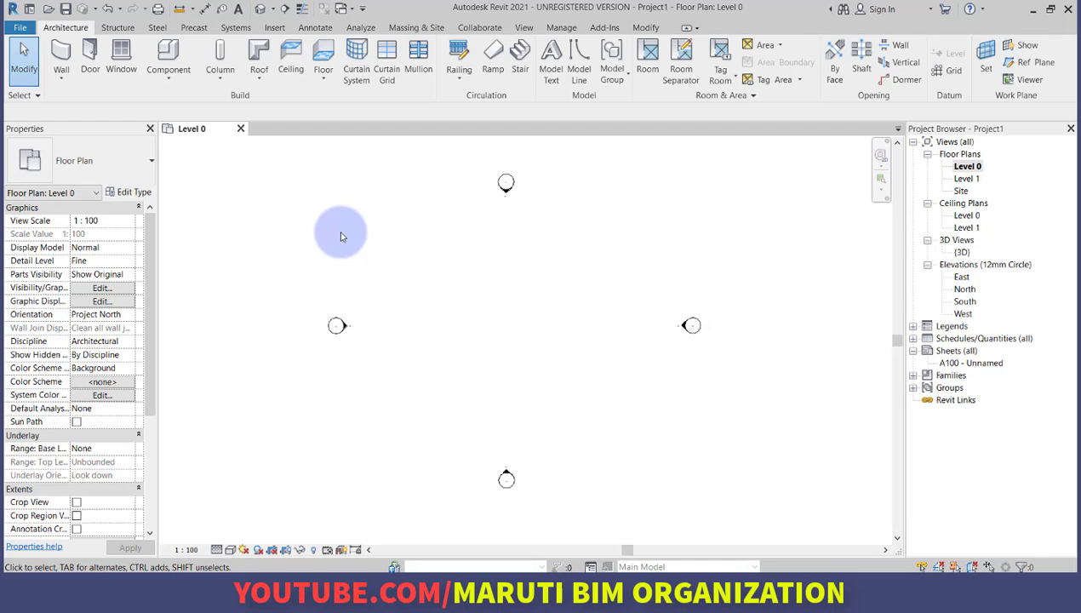
pyautogui.hotkey('ctrl', '1')
pyautogui.hotkey('ctrl', '1')
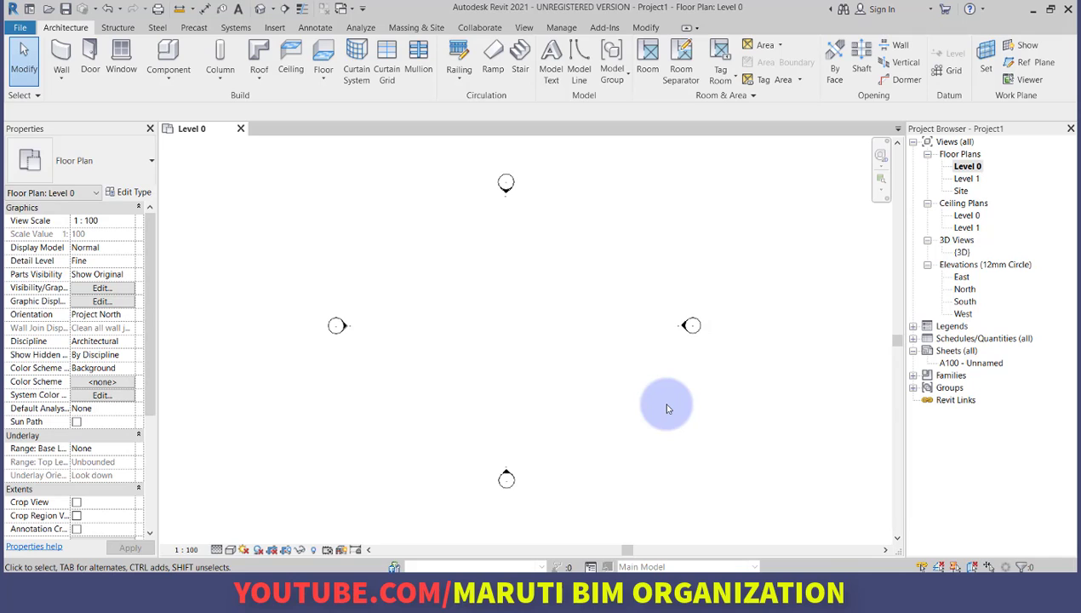
# Start placing an architectural wall with the WA command alias, and cancel the command.
pyautogui.press('w')
pyautogui.press('a')
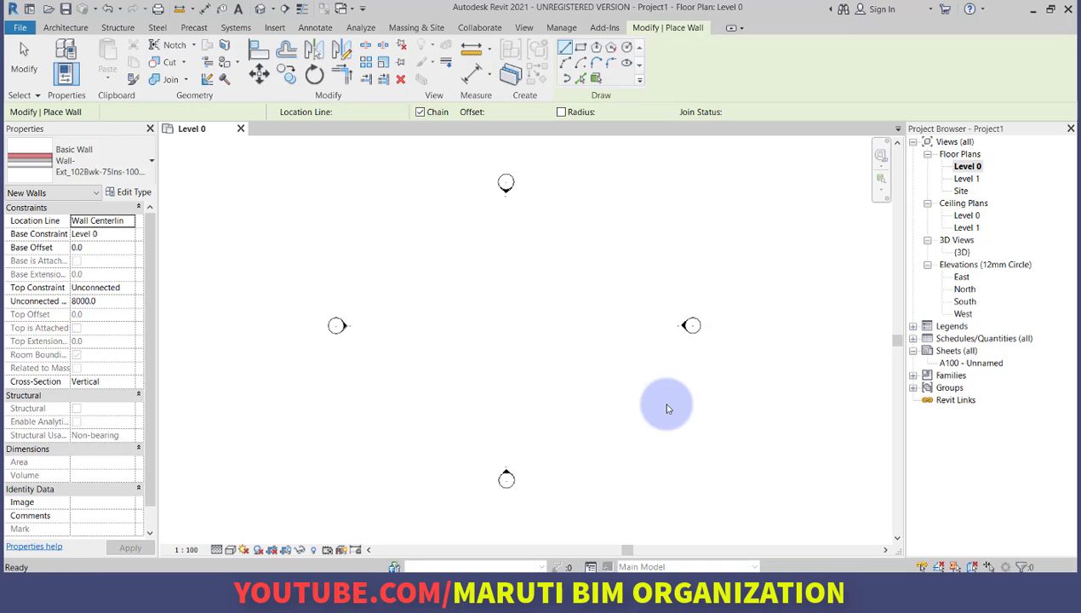
pyautogui.press('Escape')
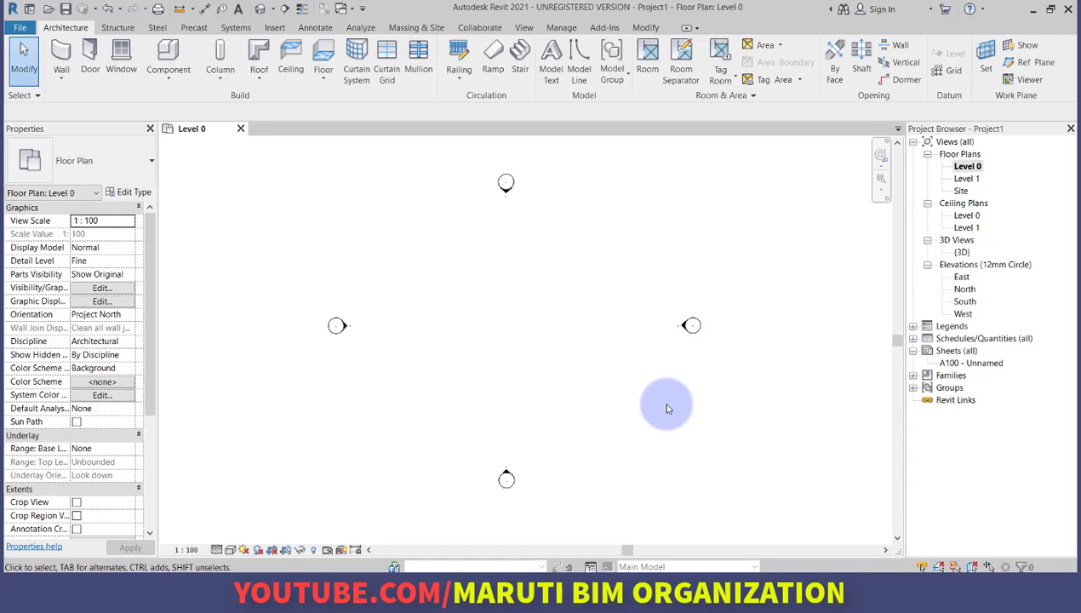
# Toggle the Properties palette off and on repeatedly with the PP command alias, leaving it shown.
pyautogui.press('p')
pyautogui.press('p')
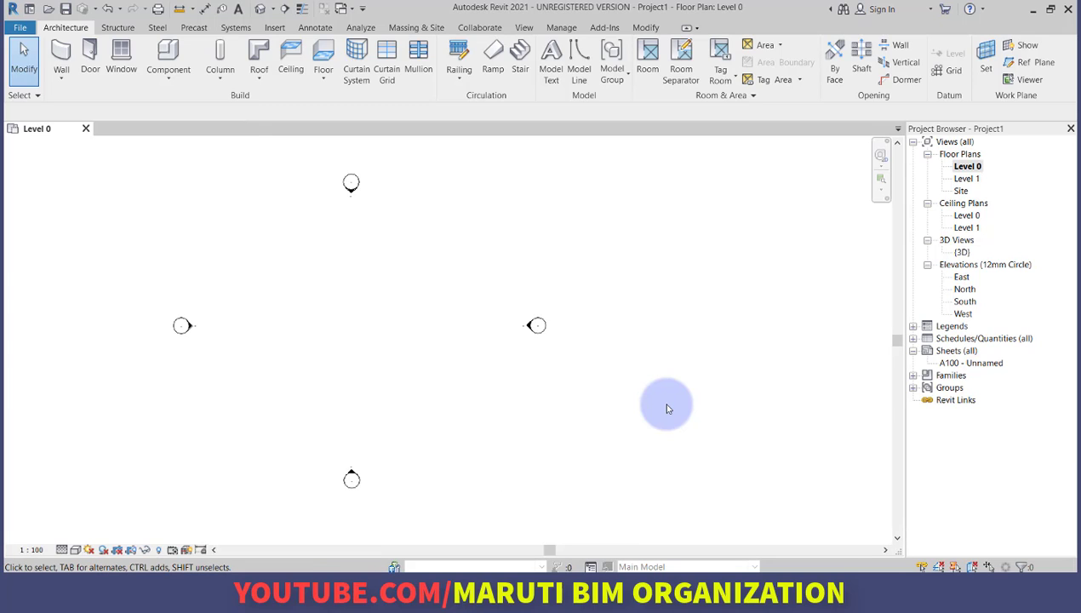
pyautogui.press('p')
pyautogui.press('p')
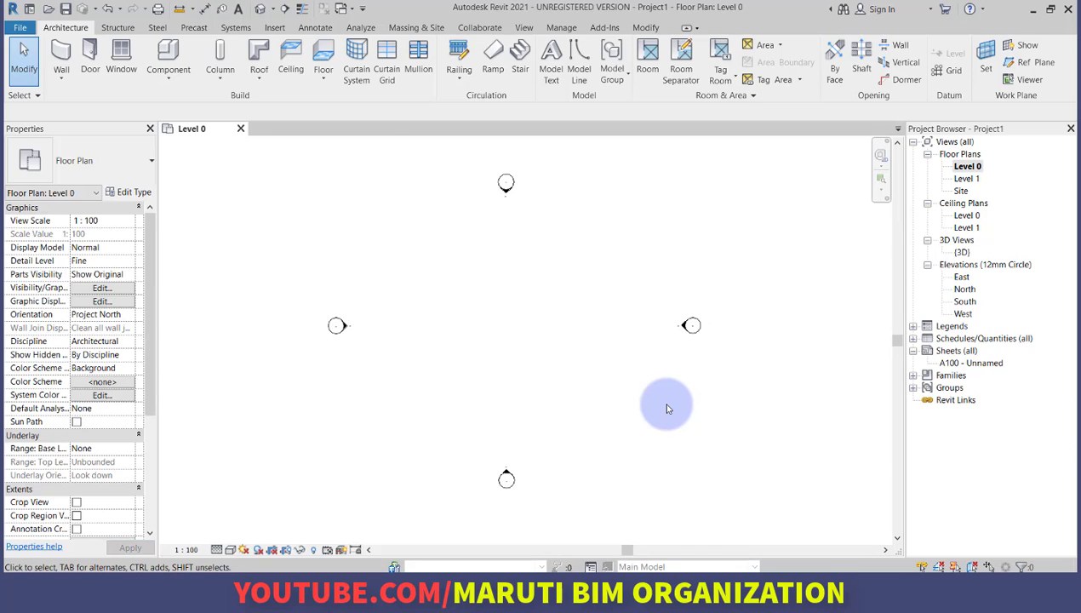
pyautogui.press('p')
pyautogui.press('p')
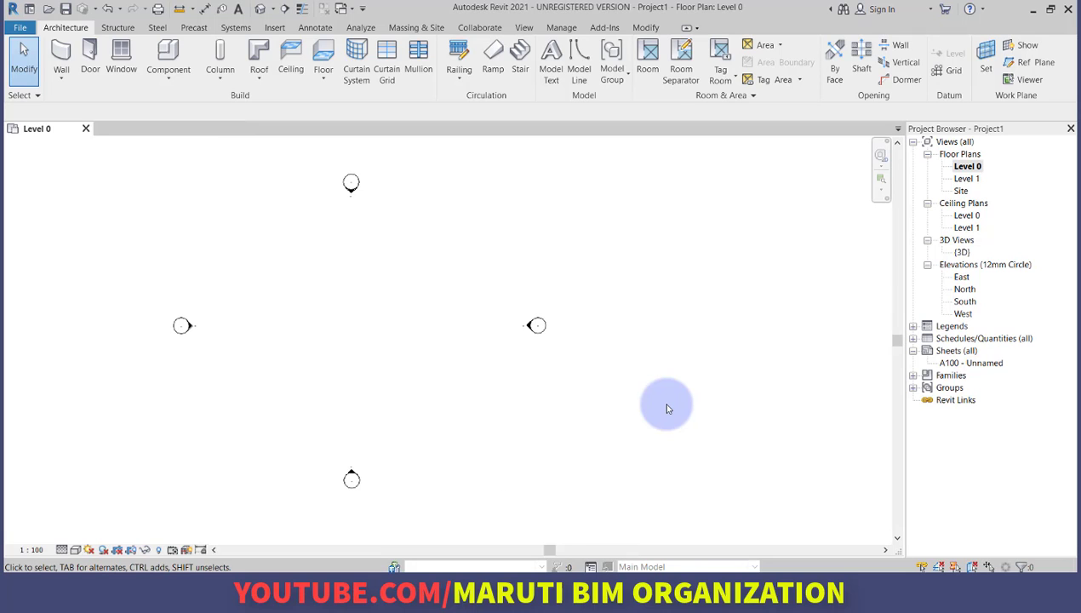
pyautogui.press('p')
pyautogui.press('p')
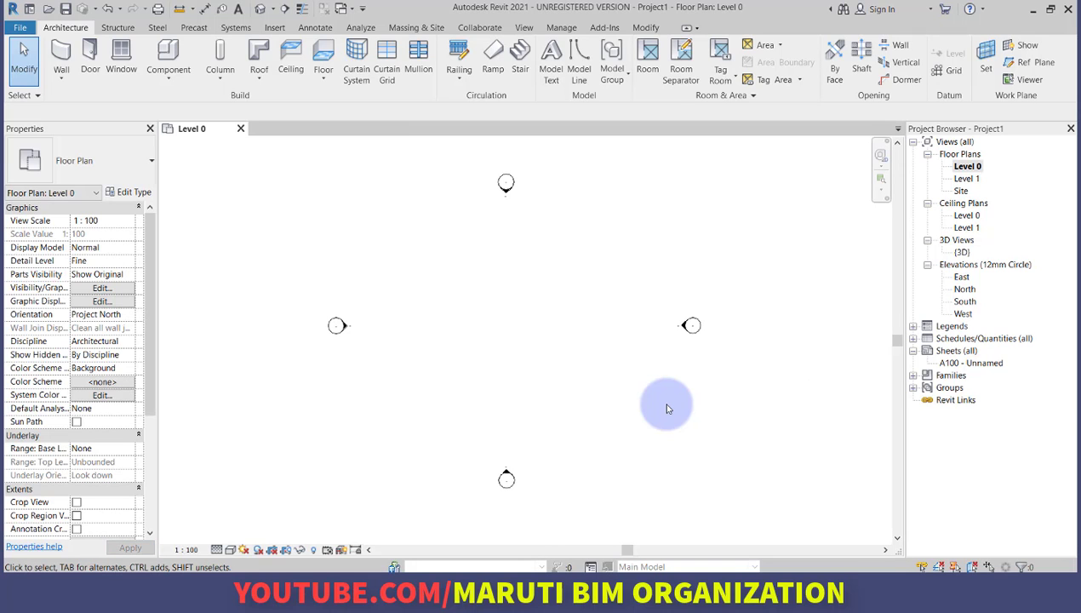
pyautogui.press('p')
pyautogui.press('p')
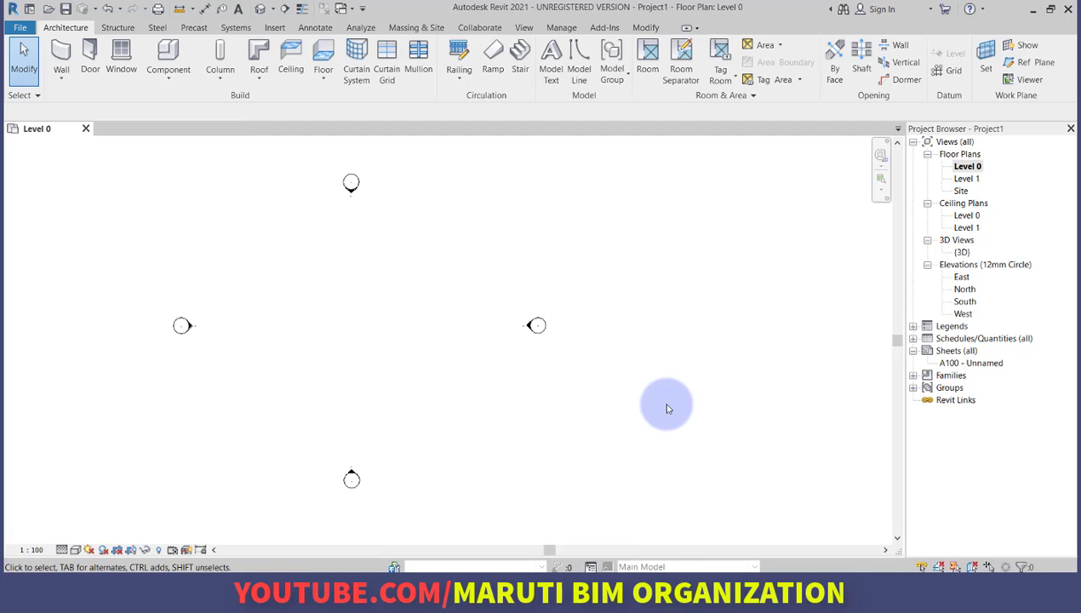
pyautogui.press('p')
pyautogui.press('p')
pyautogui.press('p')
pyautogui.press('p')
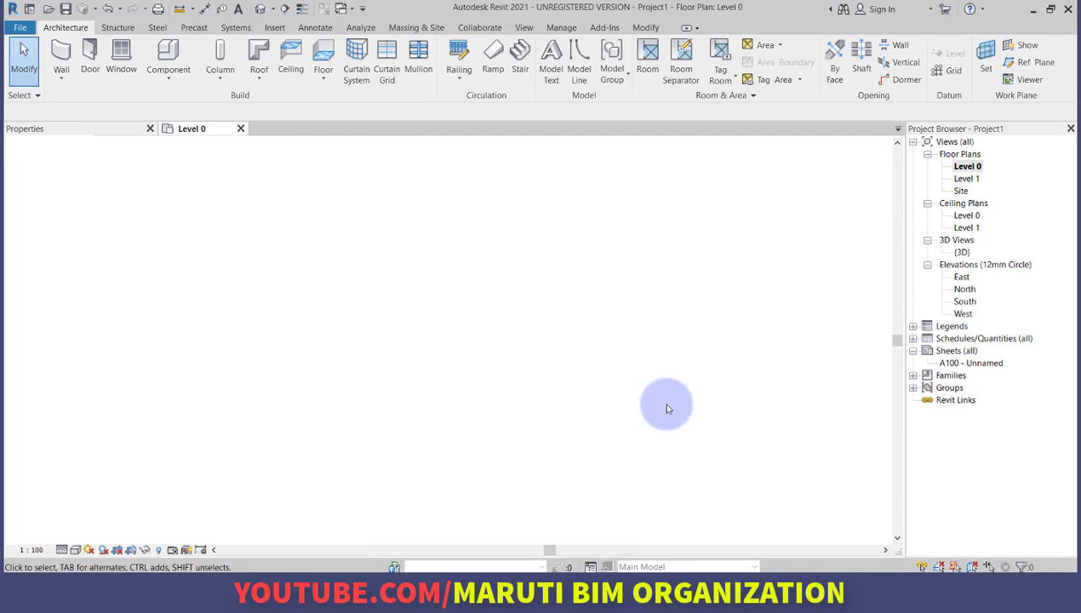
pyautogui.press('p')
pyautogui.press('p')
pyautogui.press('p')
pyautogui.press('p')
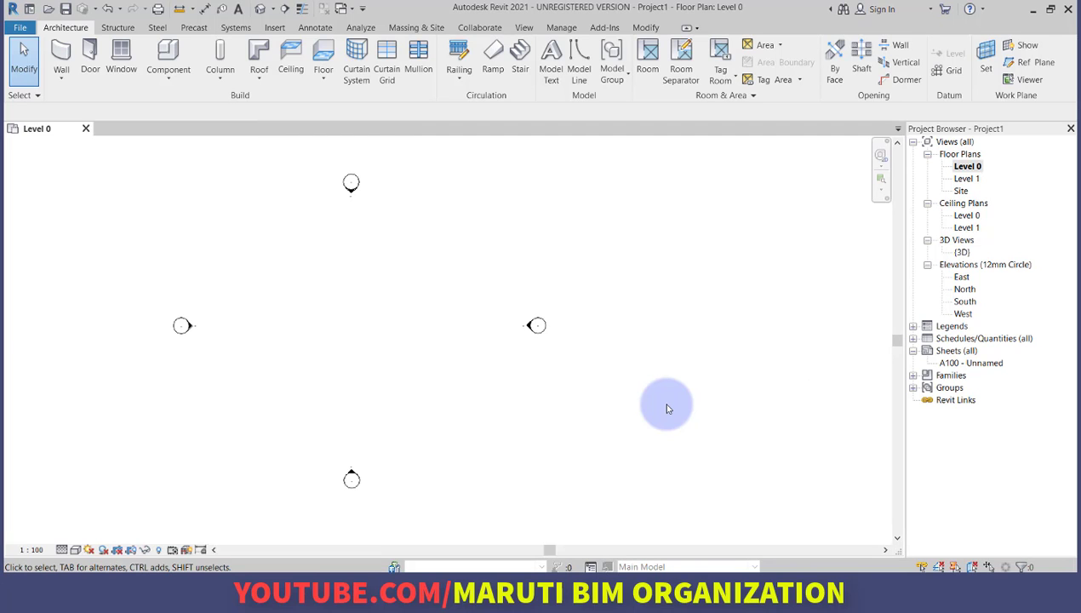
pyautogui.press('p')
pyautogui.press('p')
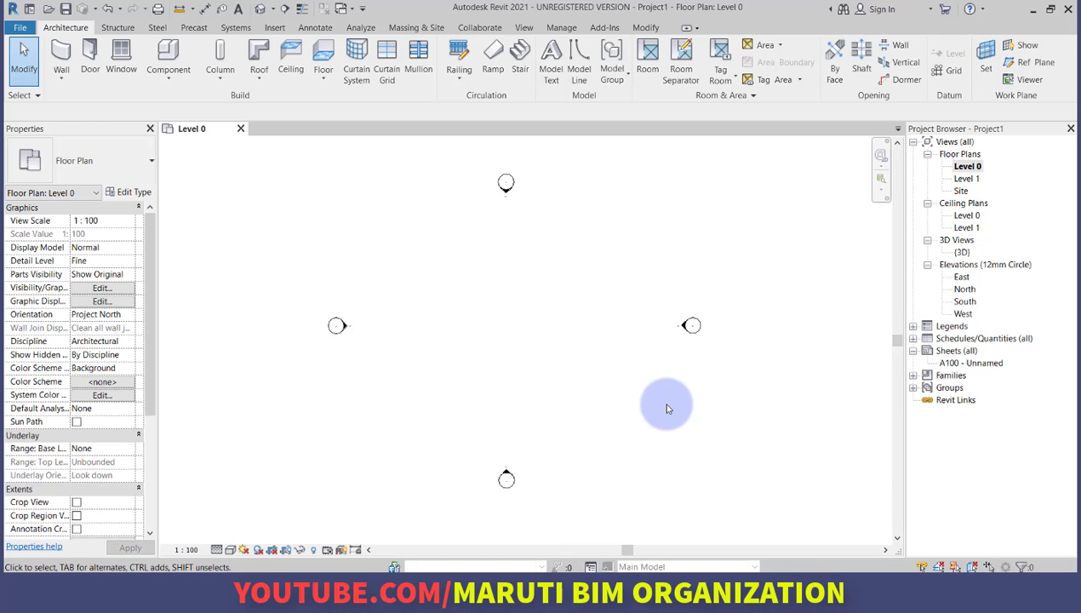
# Switch Properties off and back on in the User Interface display options, and reopen those options.
pyautogui.click(523, 26)
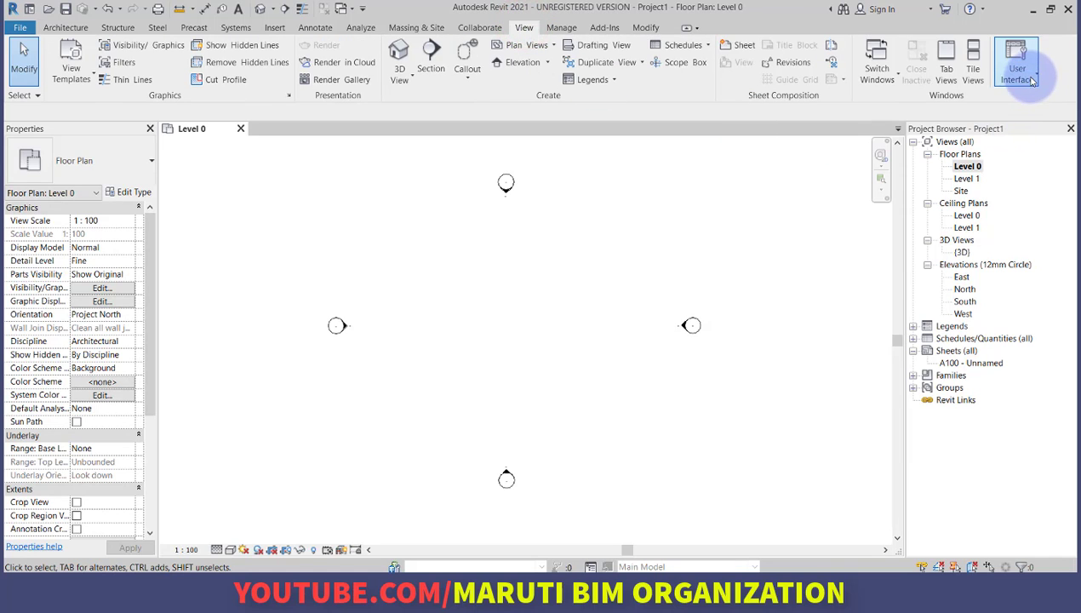
pyautogui.click(1031, 79)
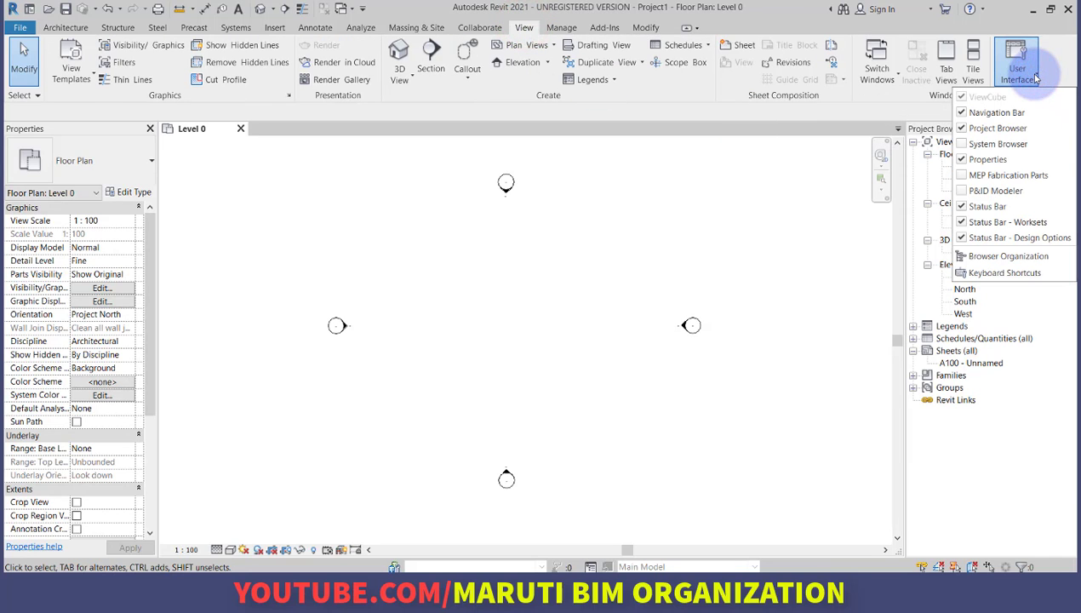
pyautogui.click(961, 160)
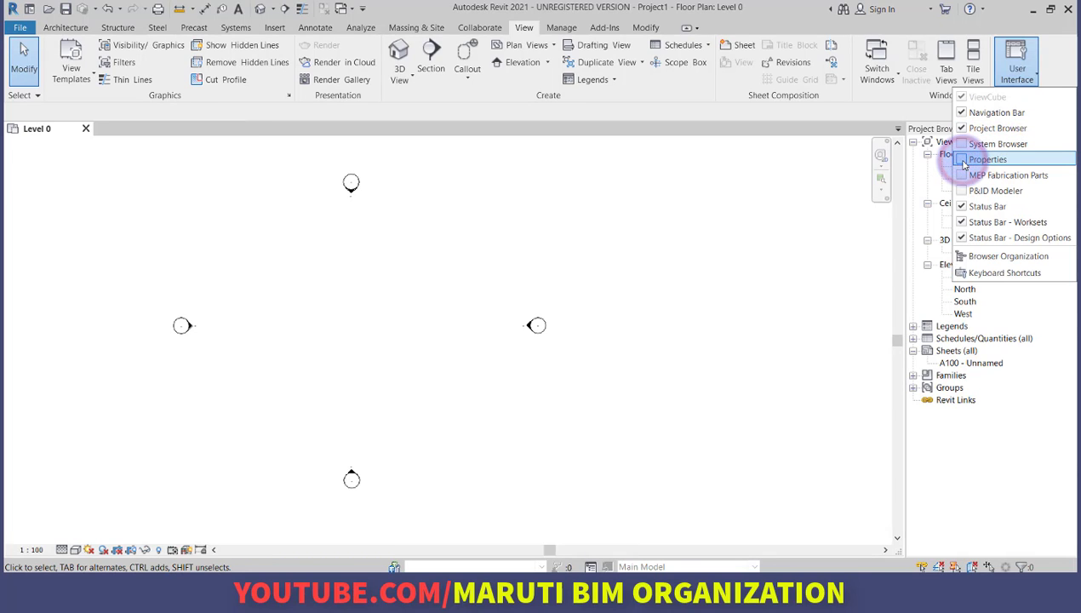
pyautogui.click(961, 160)
pyautogui.click(1019, 73)
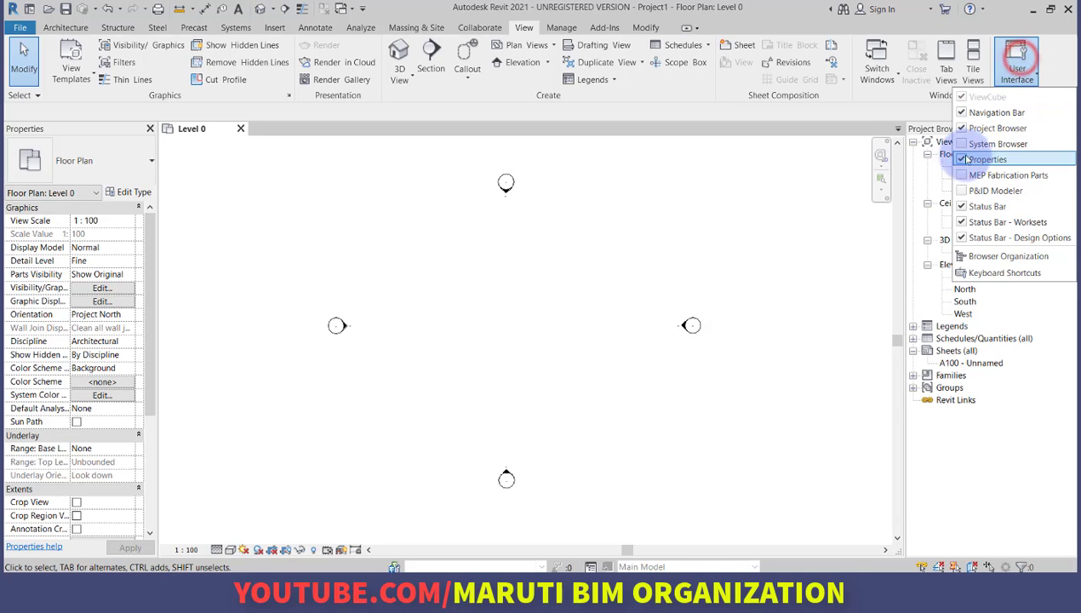
pyautogui.click(524, 317)
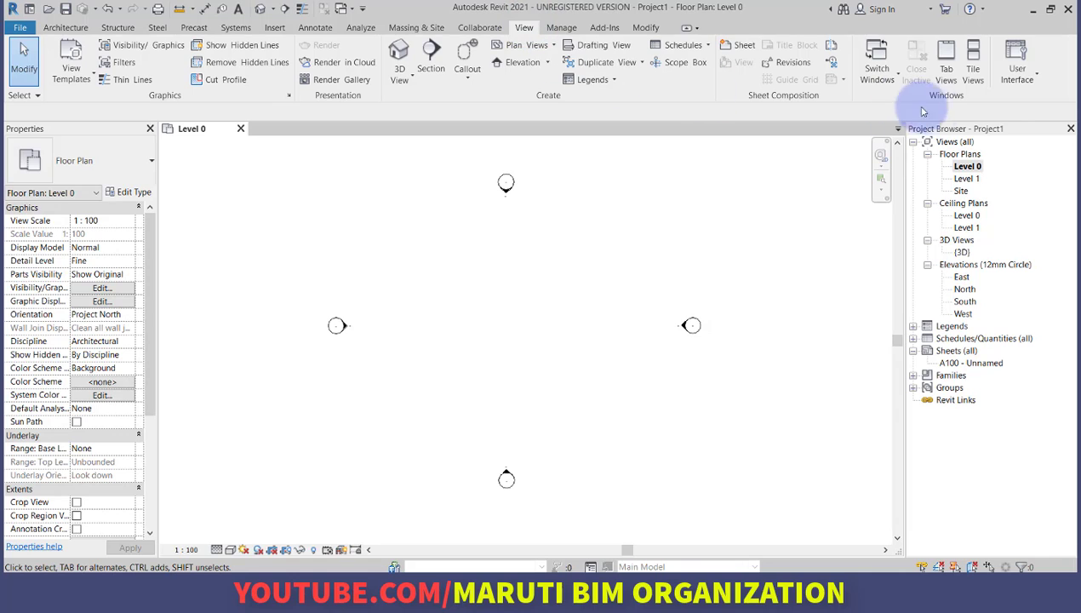
pyautogui.click(1039, 75)
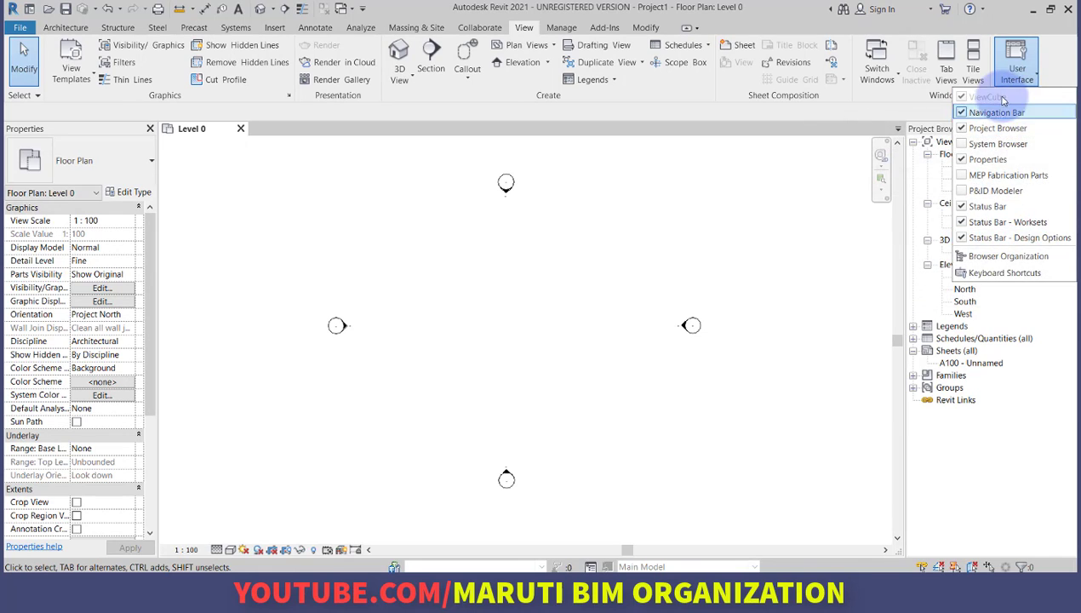
pyautogui.click(625, 376)
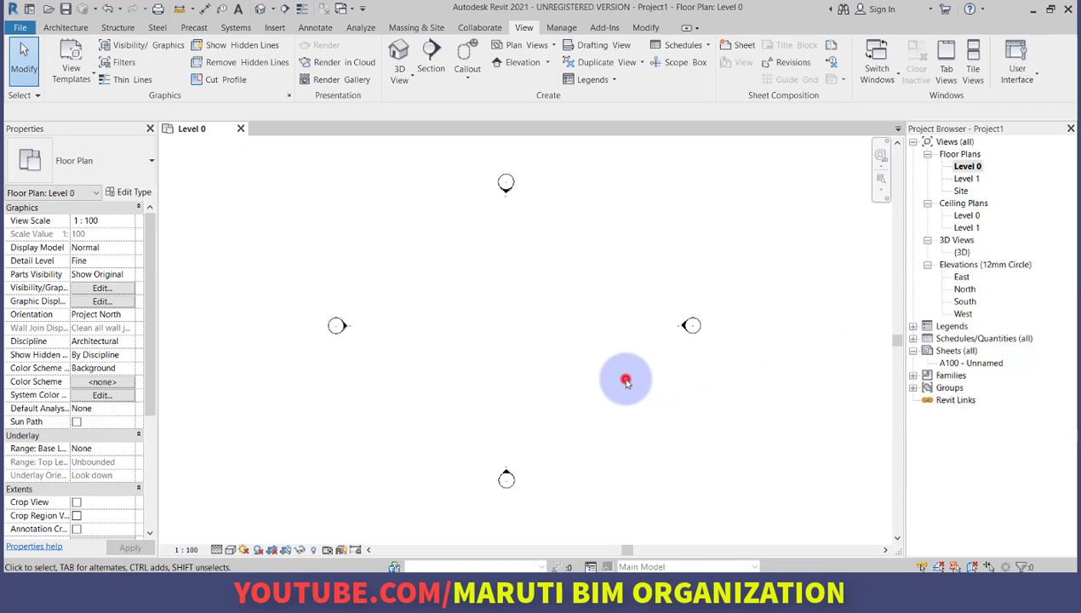
# Switch to the REVIT THEORY FINAL.pdf notes, highlight the ways to toggle Properties, view the Project Browser entry, and return to Revit.
pyautogui.moveTo(538, 606)
pyautogui.click(532, 561)
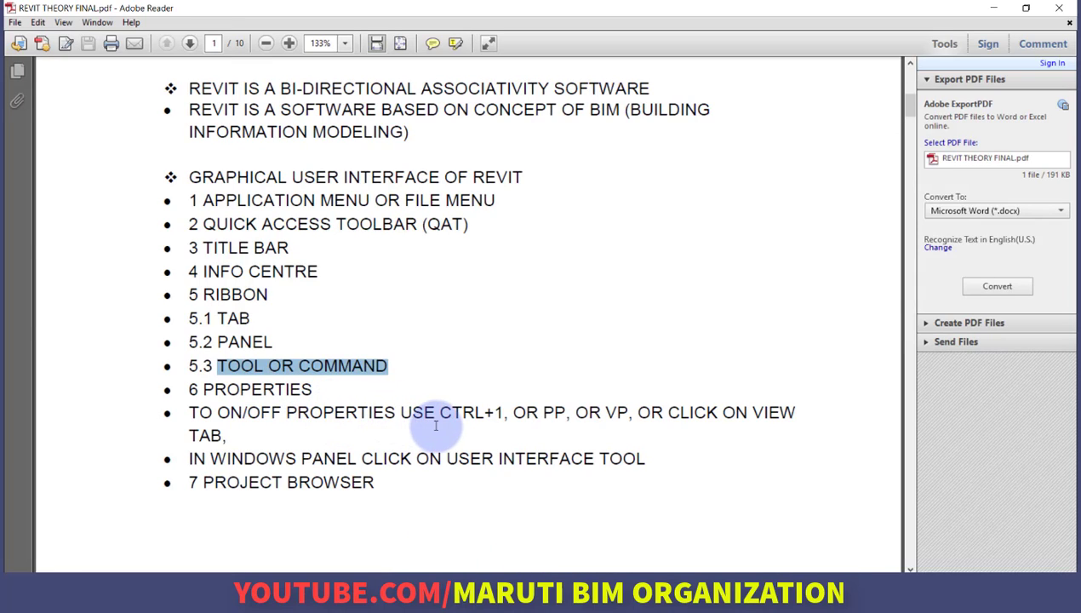
pyautogui.doubleClick(464, 415)
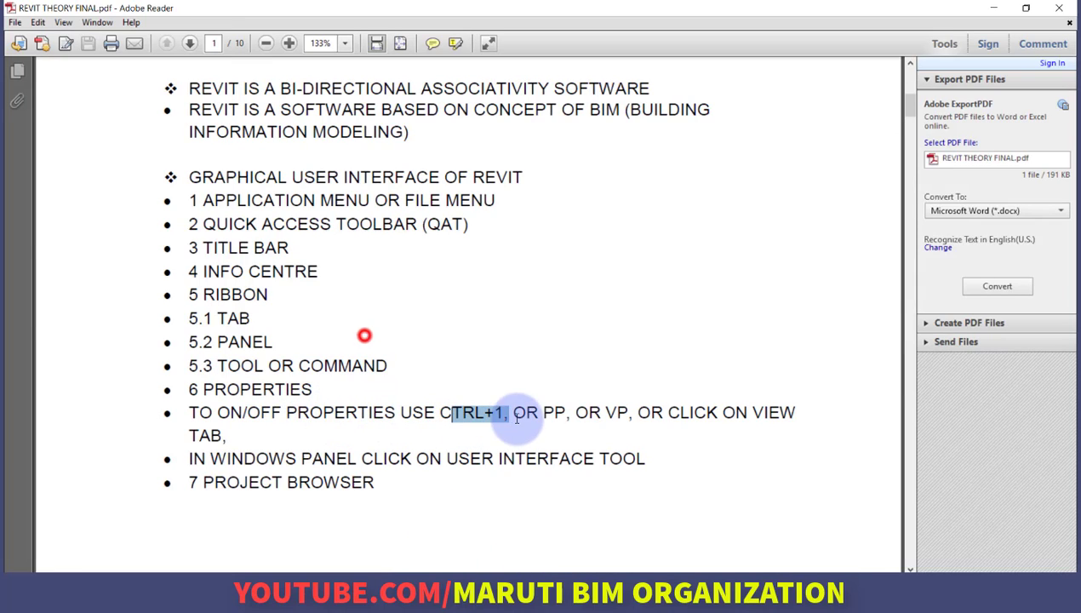
pyautogui.doubleClick(555, 412)
pyautogui.moveTo(603, 411); pyautogui.dragTo(662, 411)
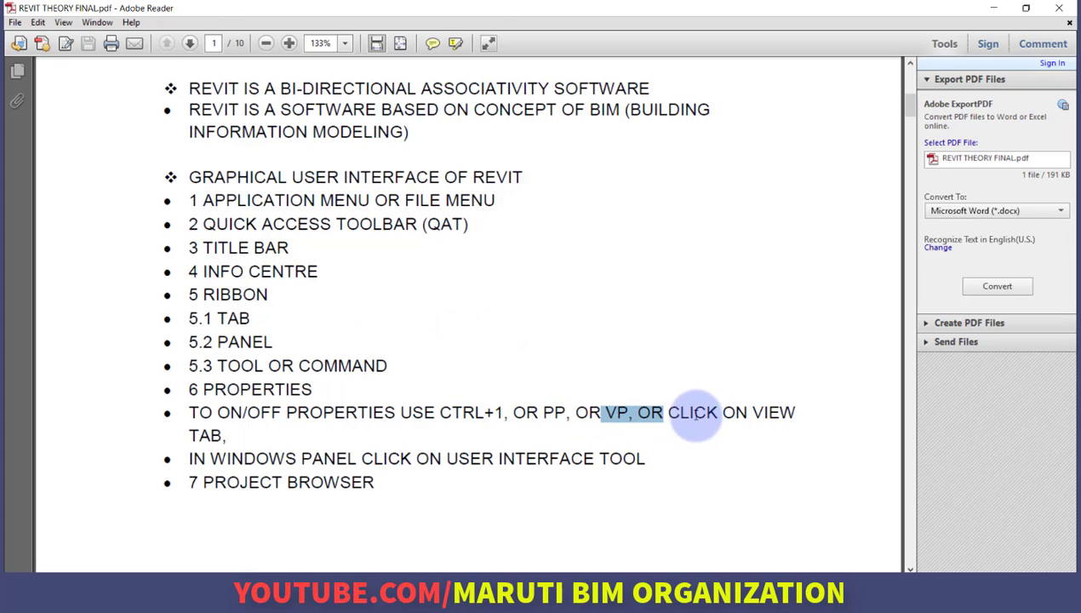
pyautogui.moveTo(244, 460); pyautogui.dragTo(620, 464)
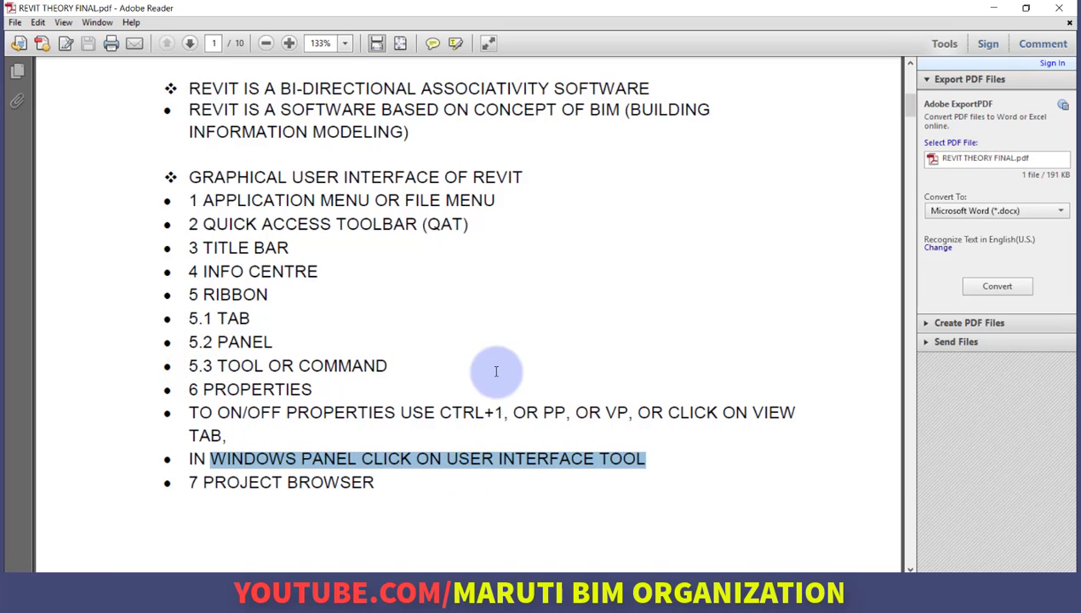
pyautogui.scroll(-2, 622, 465)
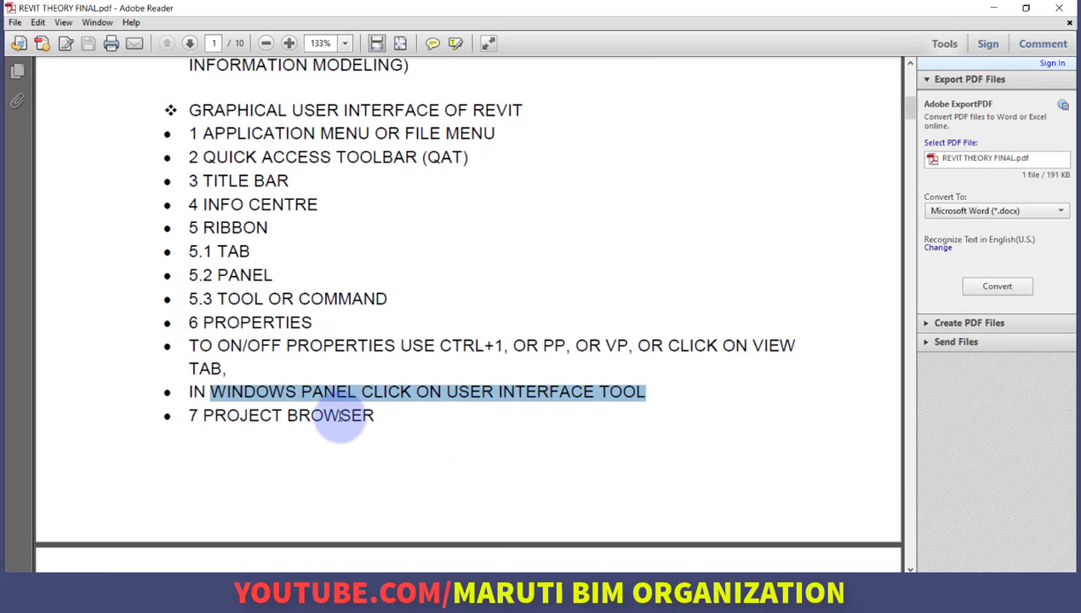
pyautogui.click(491, 596)
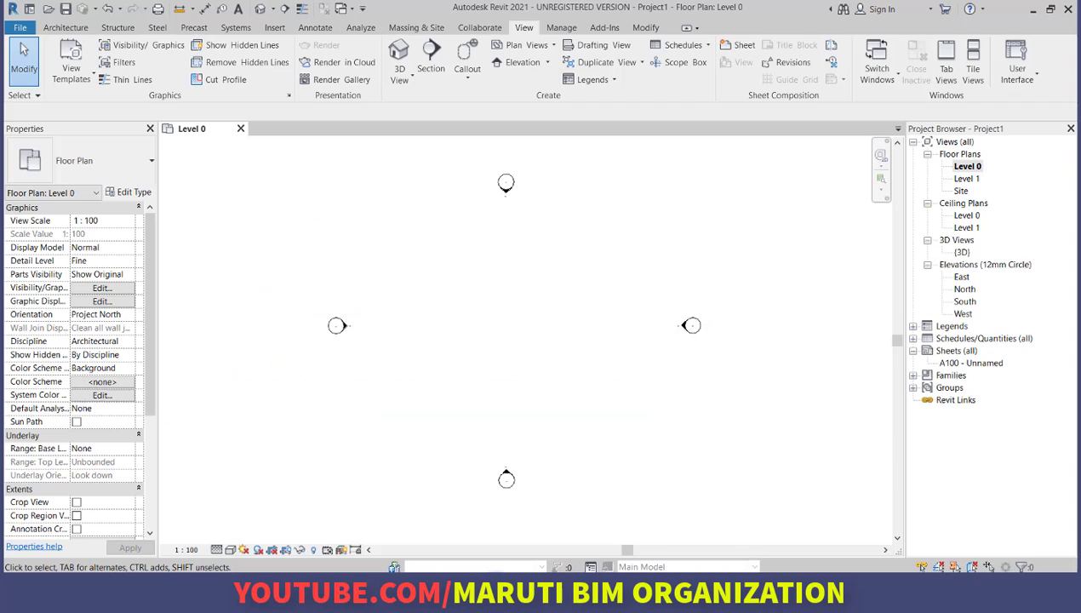
# Dock the Project Browser beneath the Properties palette, and move it back to the opposite side of the drawing area.
pyautogui.click(959, 128)
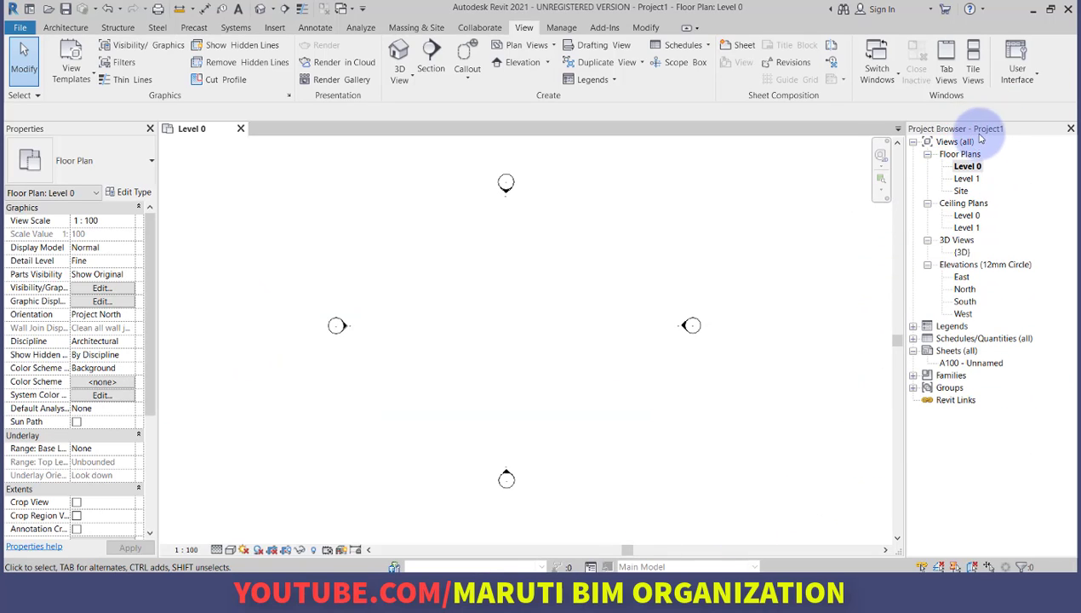
pyautogui.moveTo(977, 128); pyautogui.dragTo(49, 558)
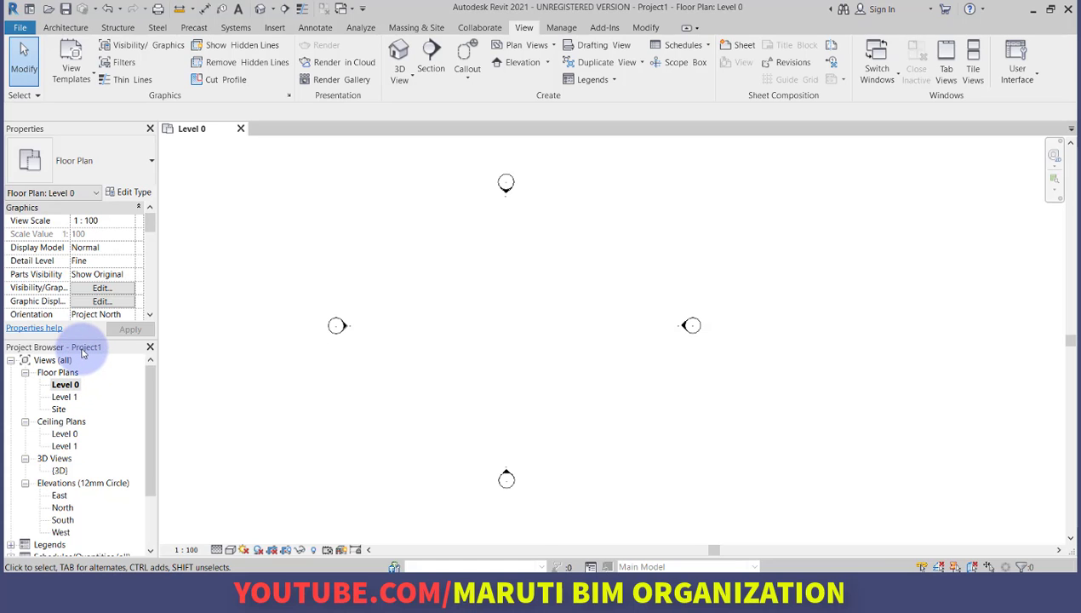
pyautogui.moveTo(83, 351); pyautogui.dragTo(1050, 265)
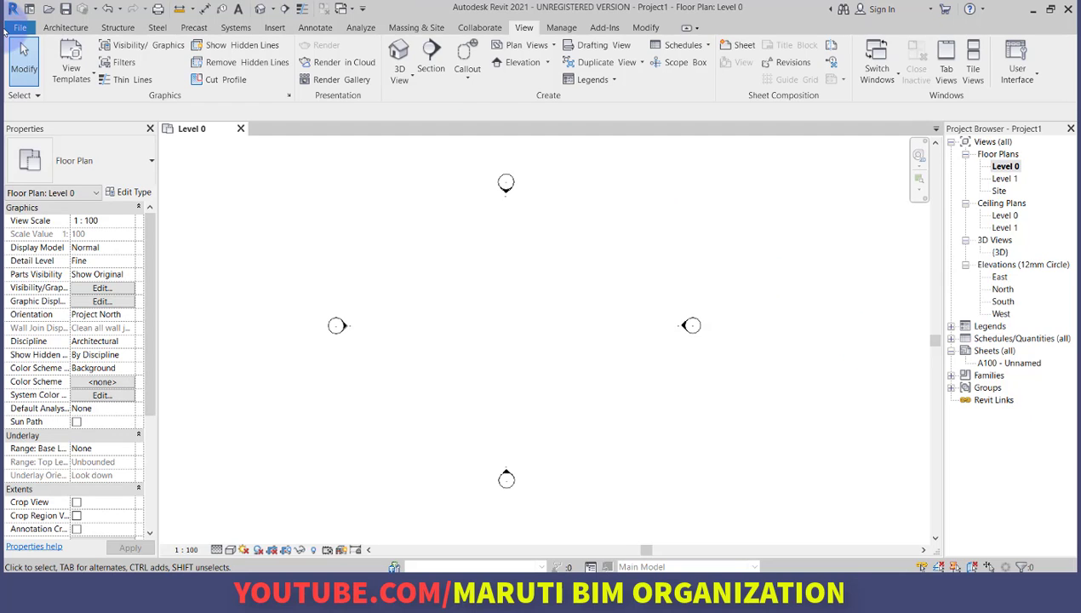
# Draw a closed loop of six walls on Level 0, about 15400 mm along the north side and 13000 mm along the south.
pyautogui.click(60, 28)
pyautogui.click(65, 49)
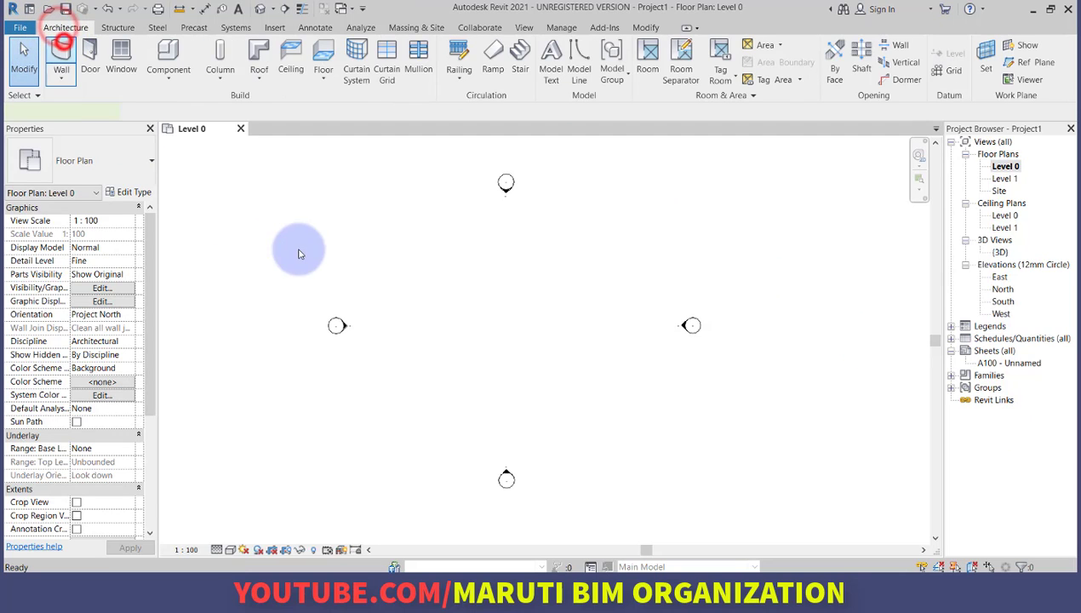
pyautogui.click(417, 284)
pyautogui.click(620, 285)
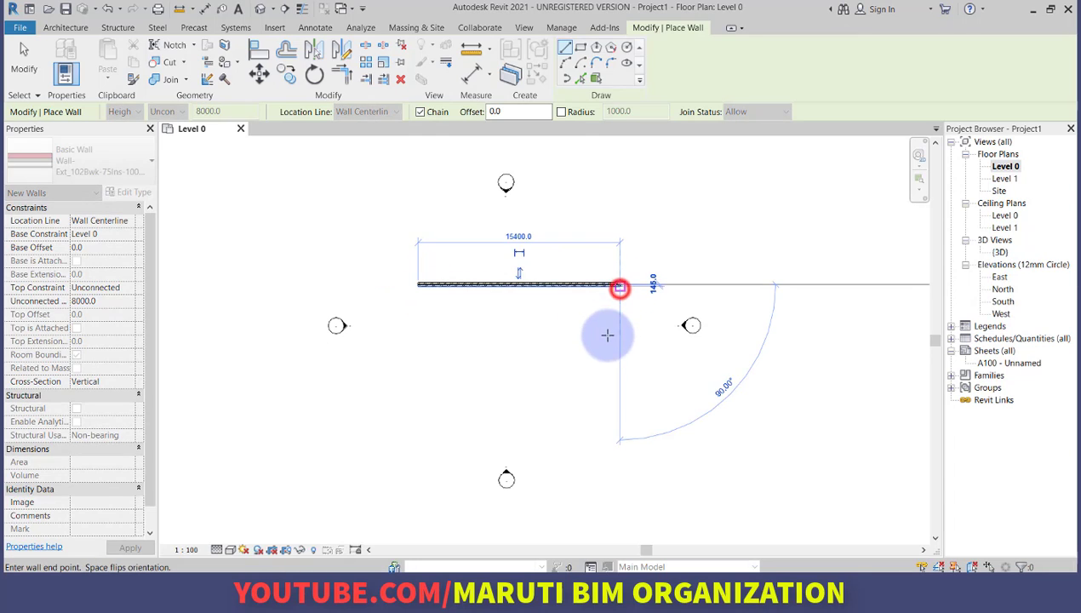
pyautogui.click(618, 398)
pyautogui.click(449, 397)
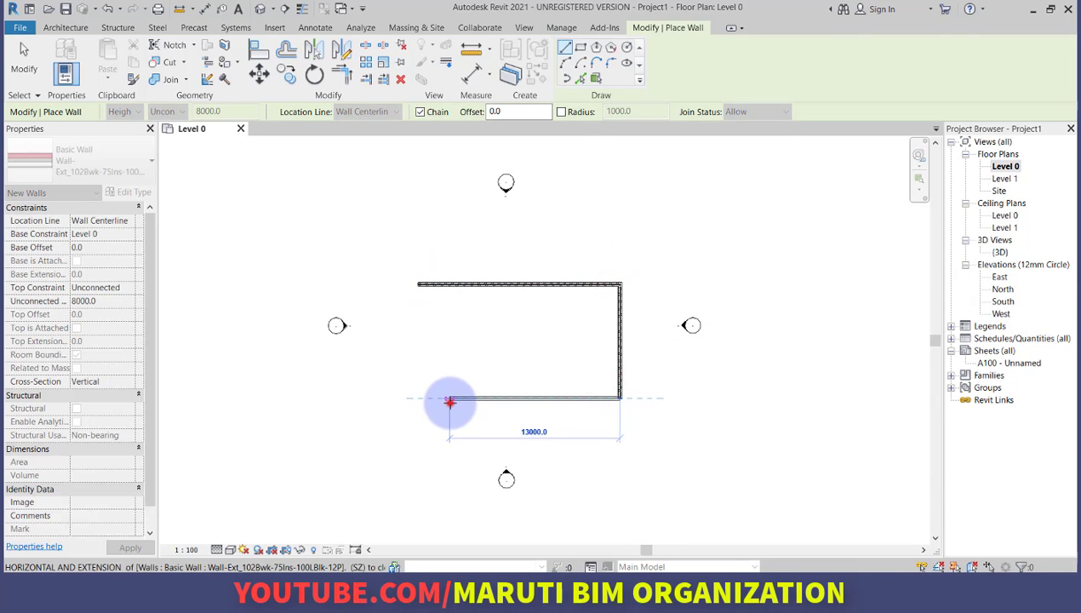
pyautogui.click(450, 334)
pyautogui.click(417, 334)
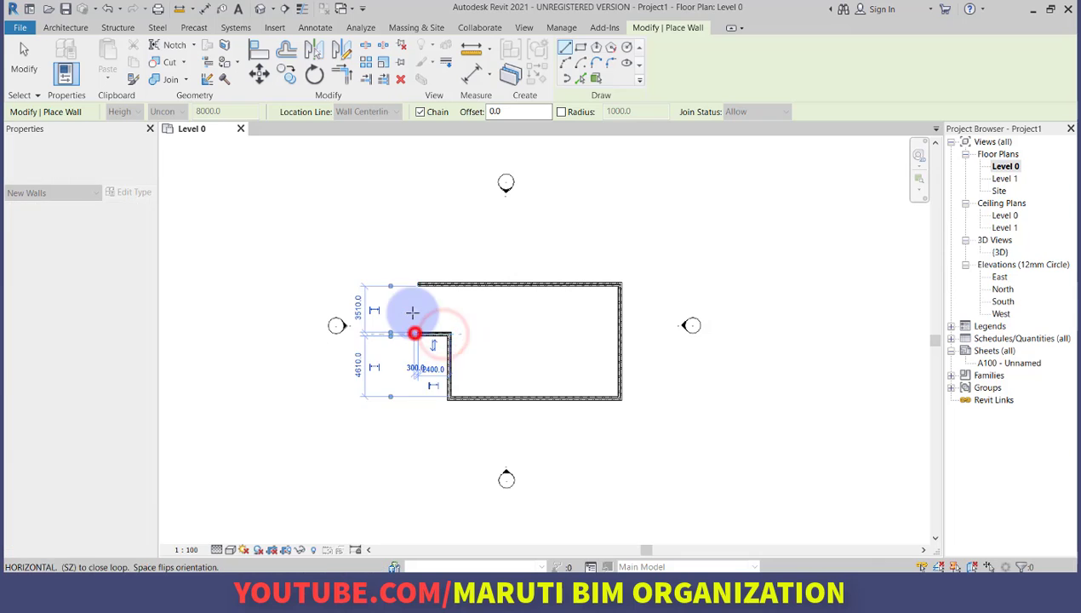
pyautogui.click(417, 284)
pyautogui.click(24, 59)
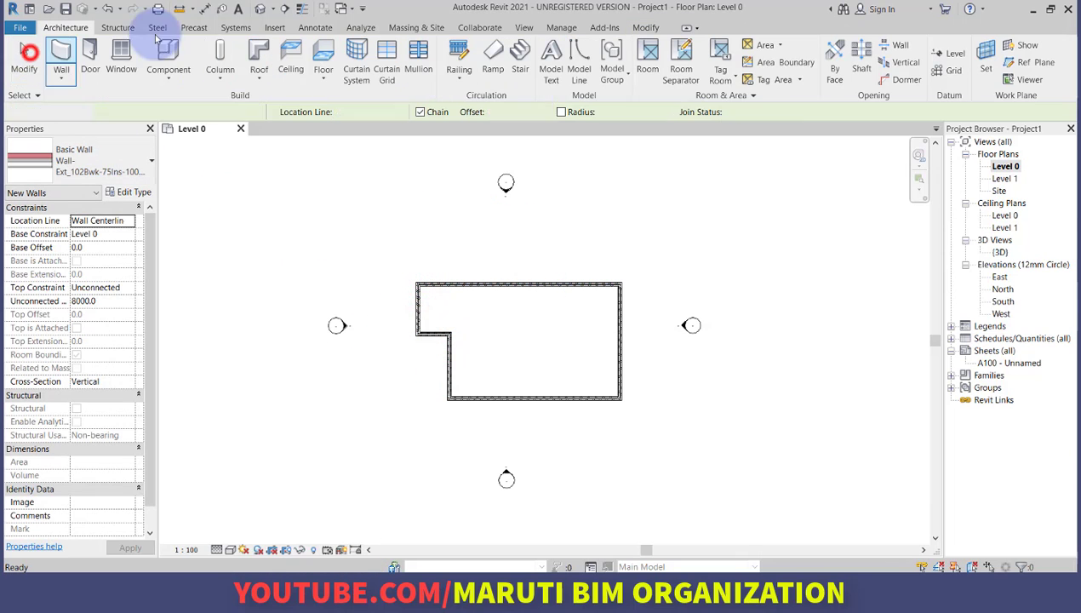
# View the walls in the {3D} view, the Level 0 ceiling plan, the Level 0 floor plan, and the North elevation.
pyautogui.doubleClick(999, 252)
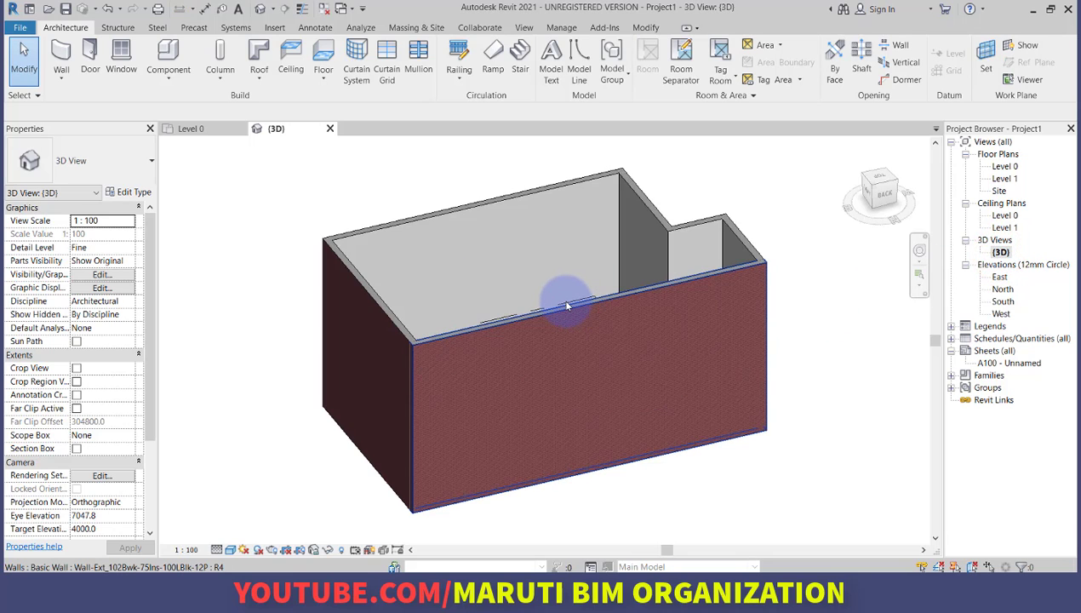
pyautogui.doubleClick(1005, 215)
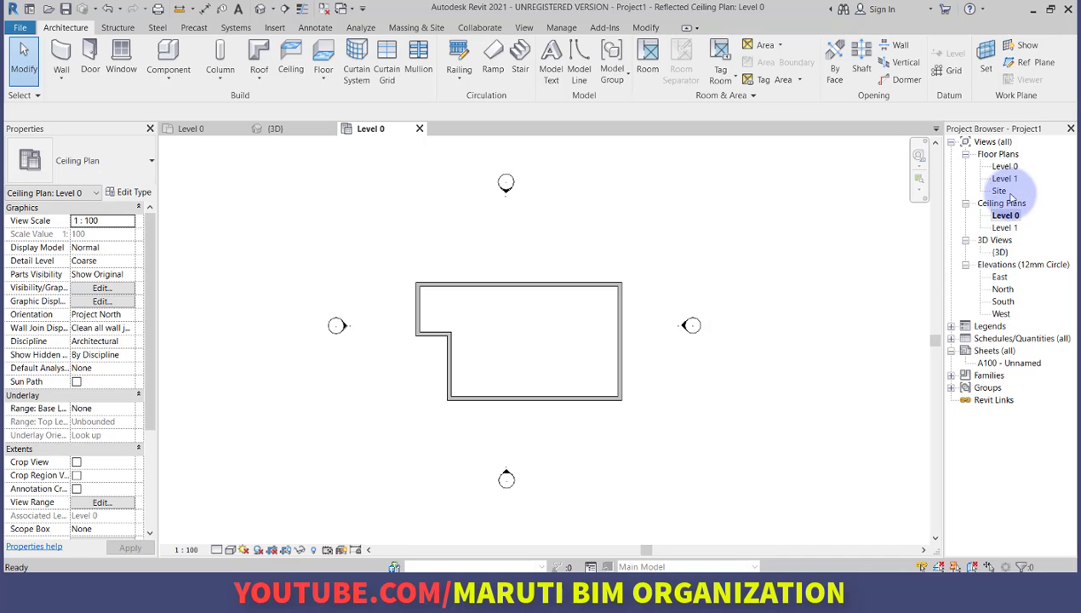
pyautogui.click(1005, 167)
pyautogui.doubleClick(1006, 168)
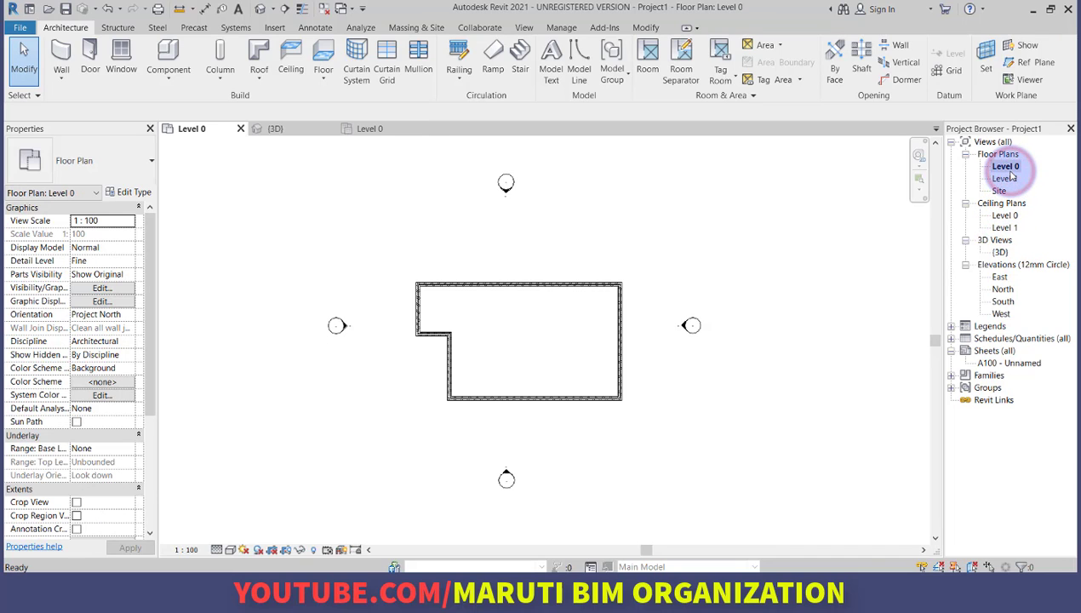
pyautogui.doubleClick(1003, 290)
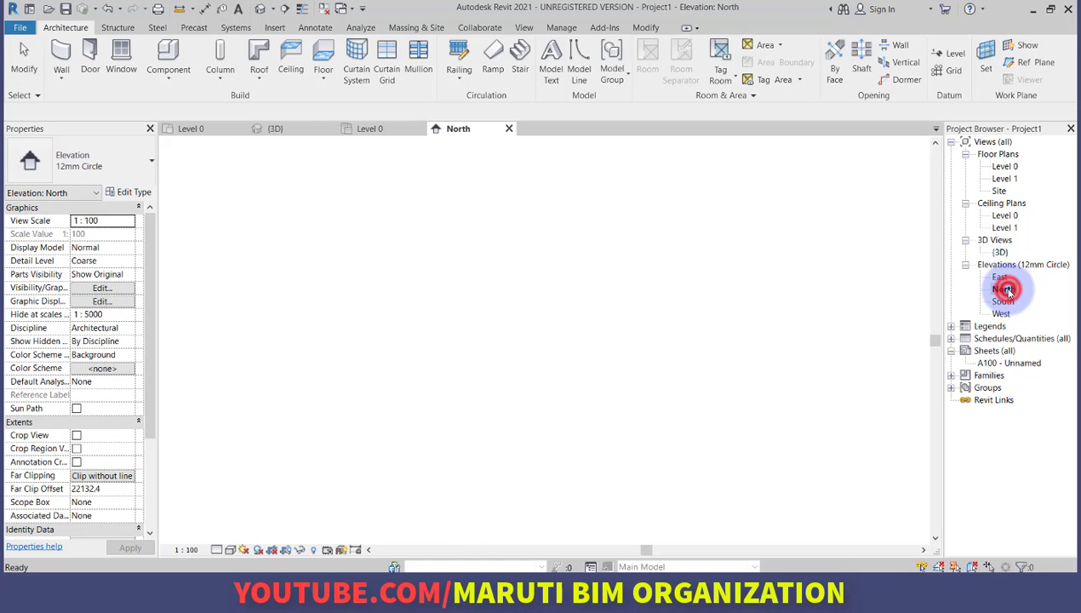
pyautogui.scroll(-3, 475, 329)
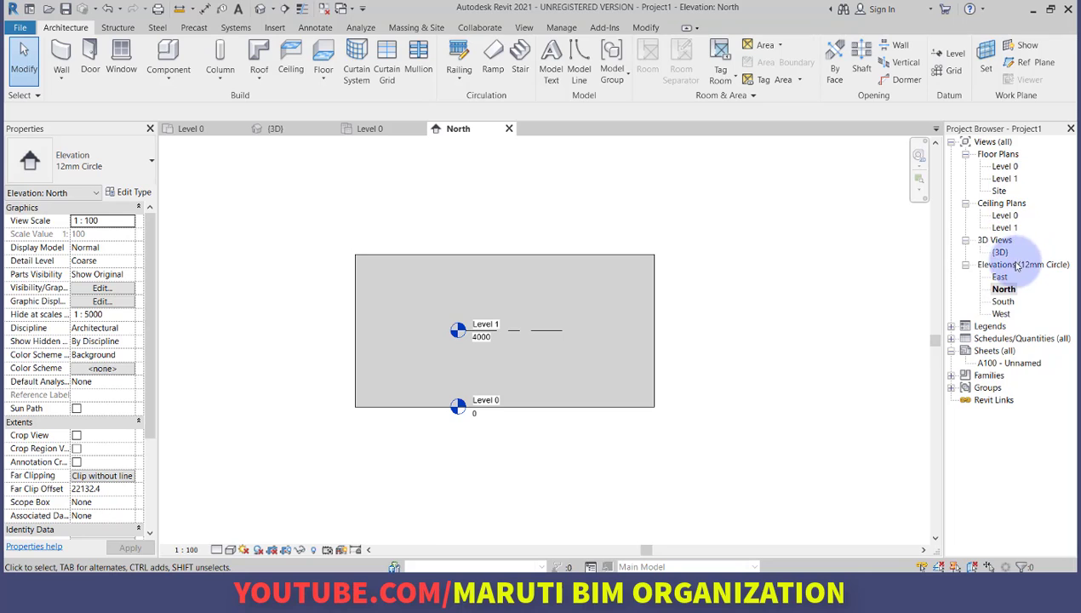
# Close the Project Browser and restore it through the User Interface display options.
pyautogui.click(1070, 130)
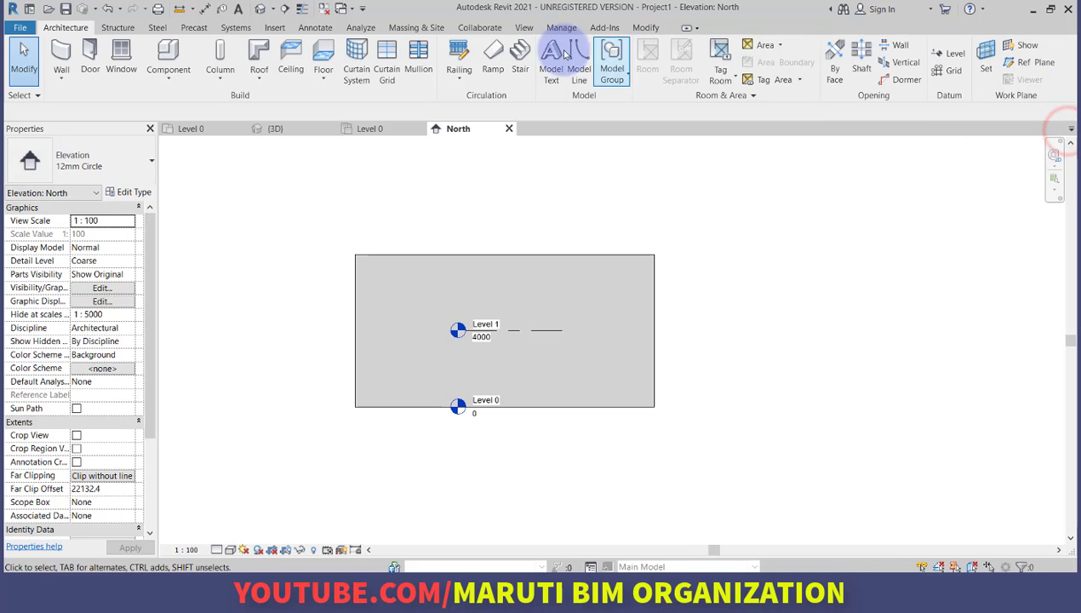
pyautogui.click(524, 28)
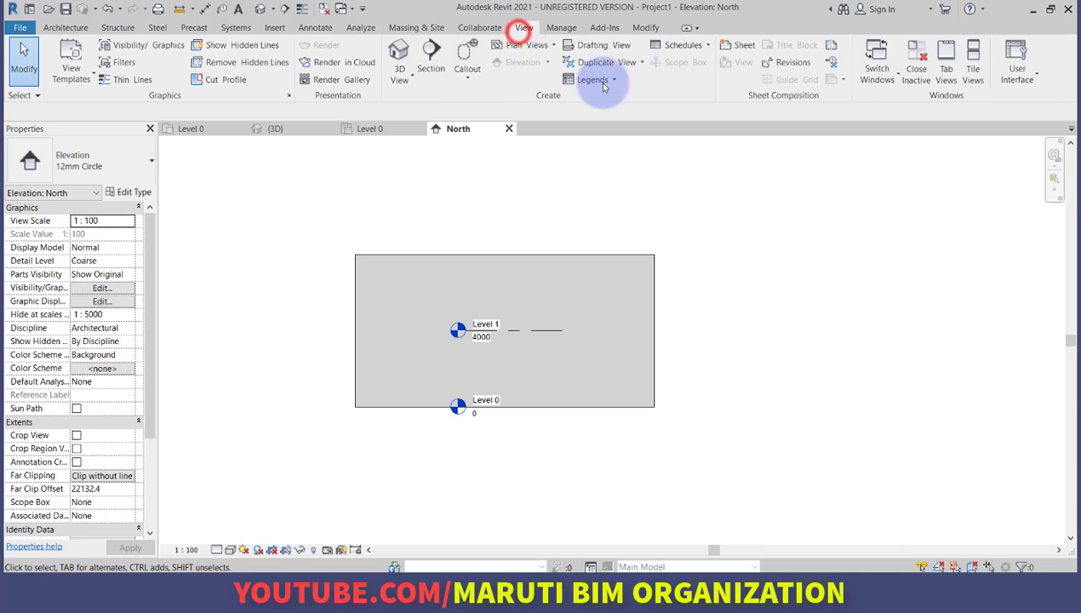
pyautogui.click(1014, 70)
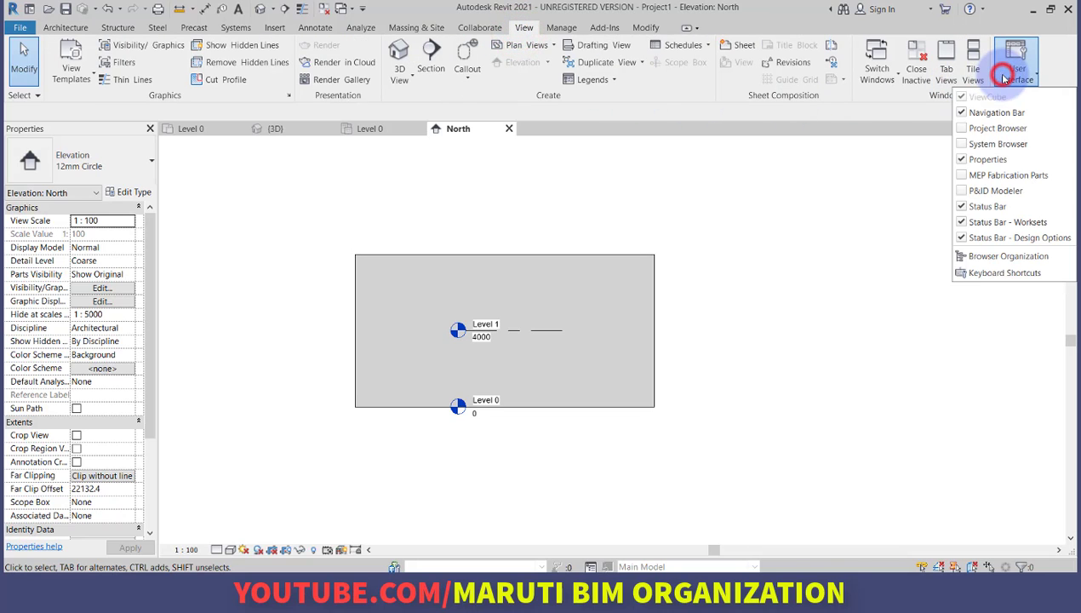
pyautogui.click(979, 128)
pyautogui.click(833, 235)
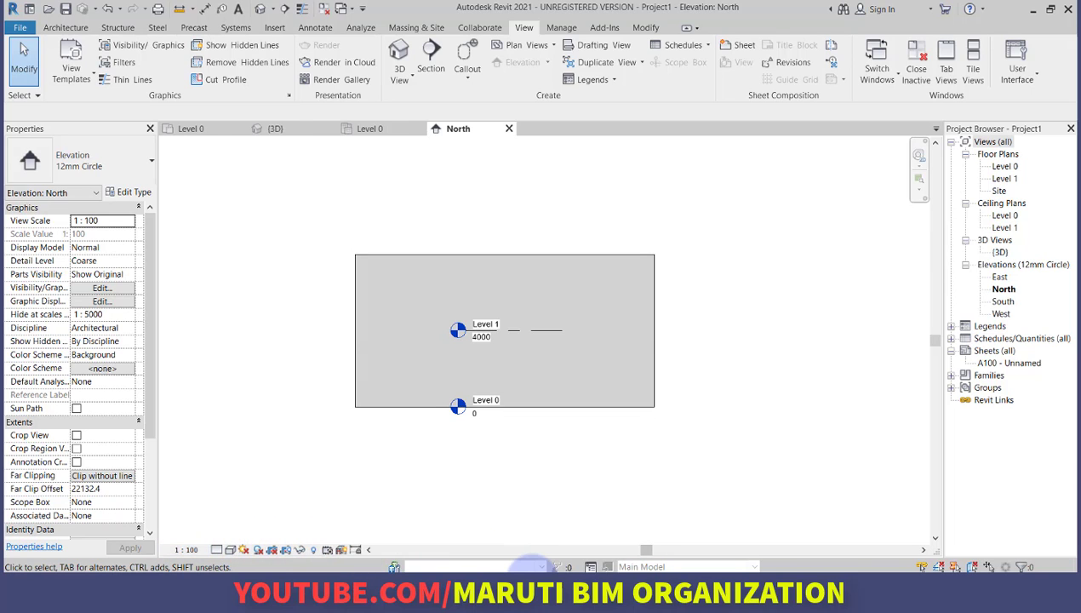
# Switch to the PDF notes, highlight the View Control Bar entry in the interface list, and return to Revit.
pyautogui.click(528, 585)
pyautogui.scroll(-8, 398, 402)
pyautogui.scroll(-2, 397, 402)
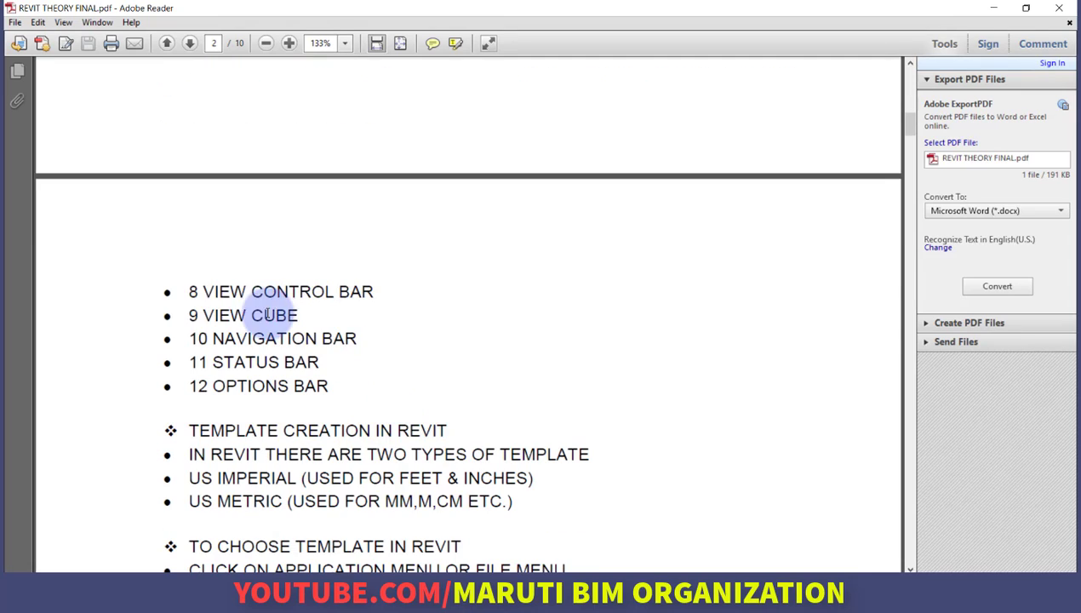
pyautogui.moveTo(205, 293); pyautogui.dragTo(374, 292)
pyautogui.click(517, 590)
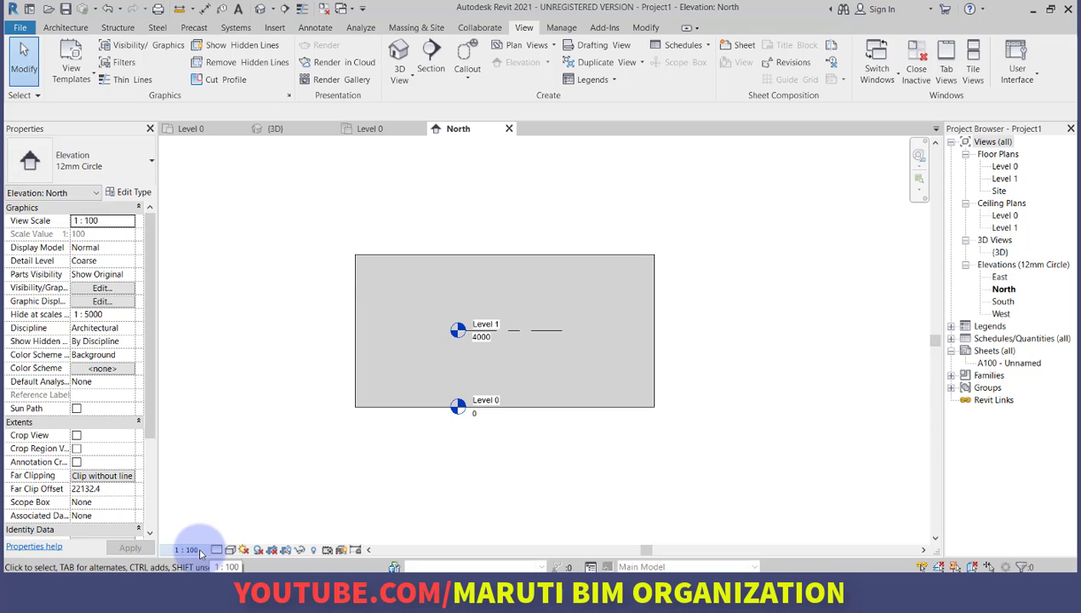
# Open the Level 0 floor plan and set its view scale to 1 : 50.
pyautogui.doubleClick(1005, 166)
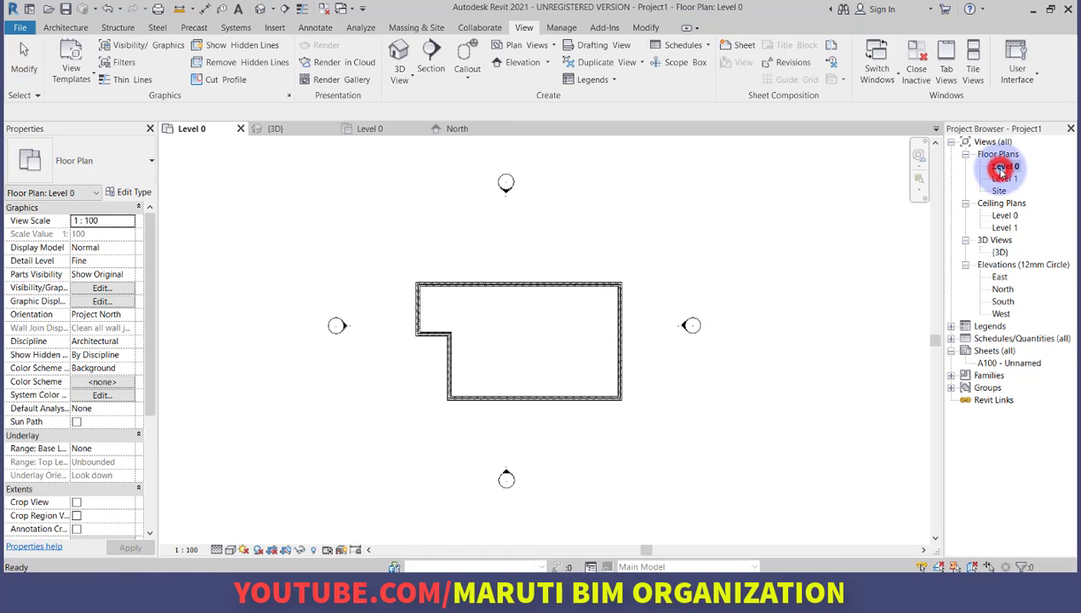
pyautogui.click(189, 549)
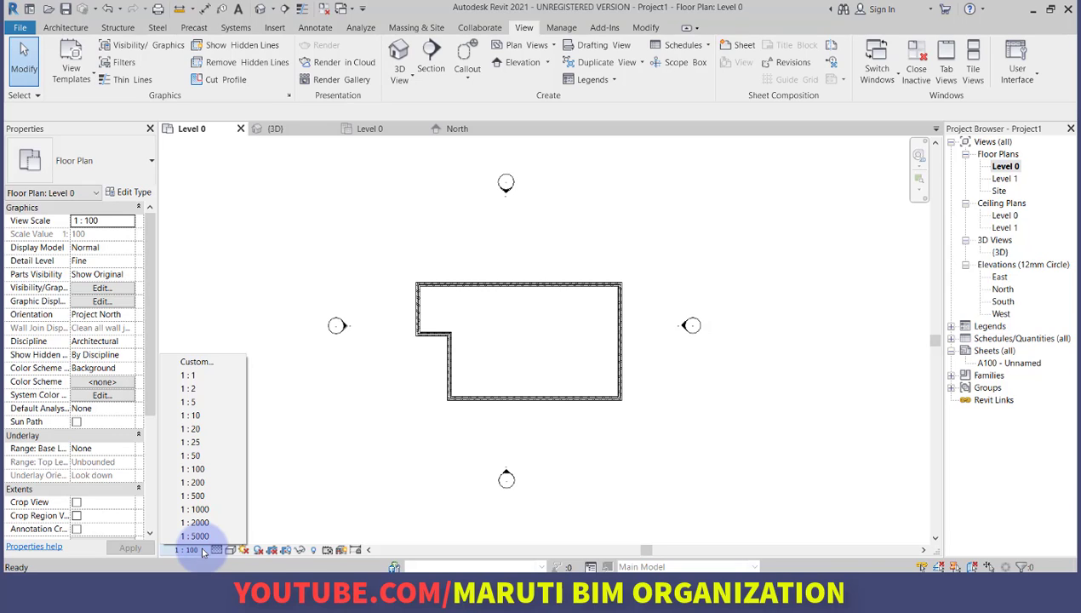
pyautogui.click(208, 453)
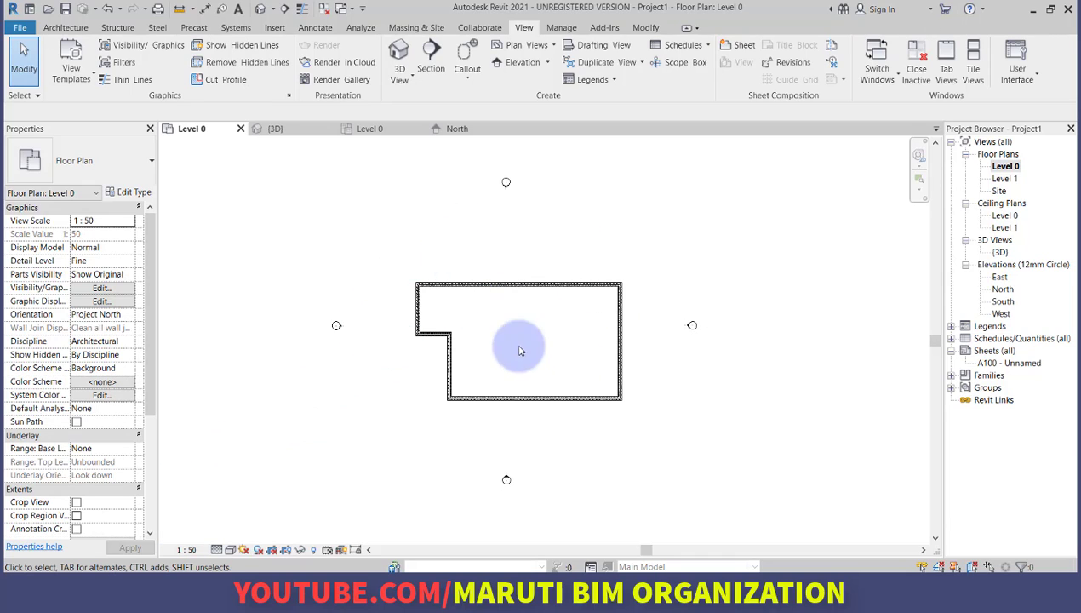
# Place an aligned dimension between the west and east walls, just above the north wall.
pyautogui.click(68, 27)
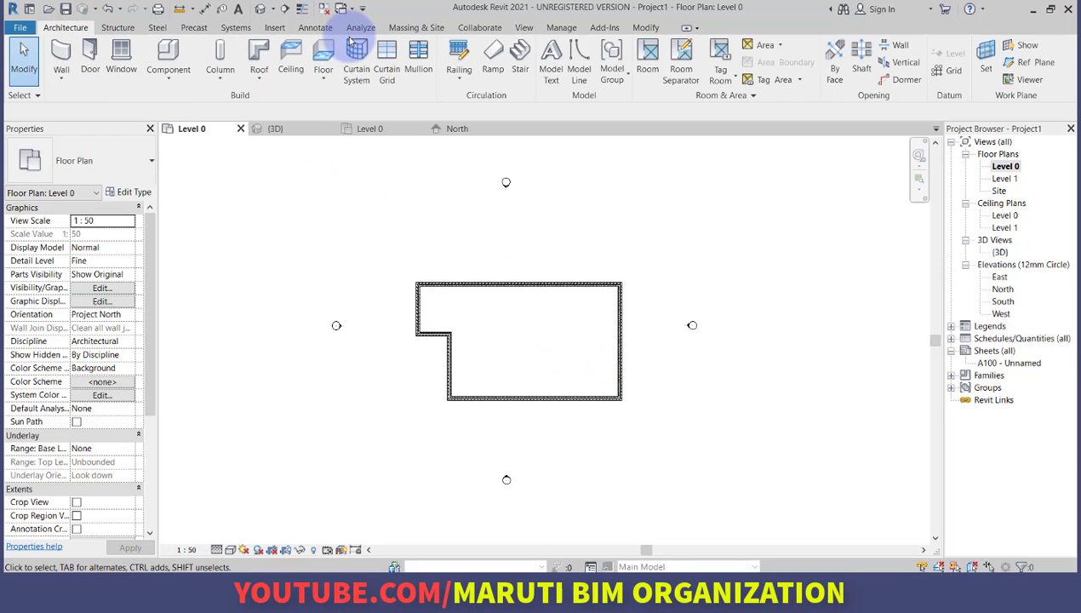
pyautogui.click(313, 27)
pyautogui.click(66, 62)
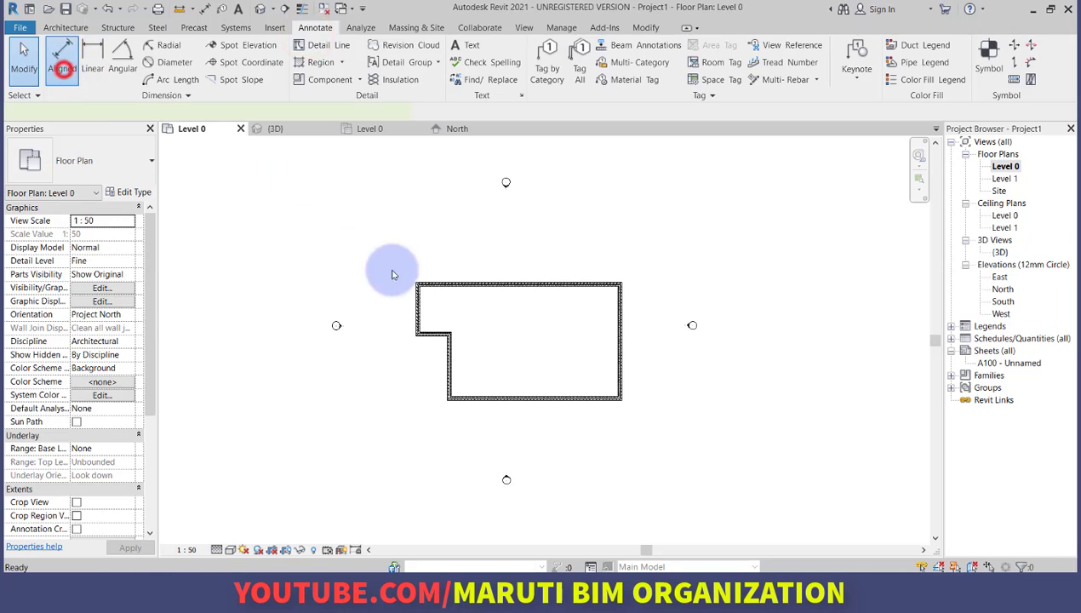
pyautogui.click(419, 298)
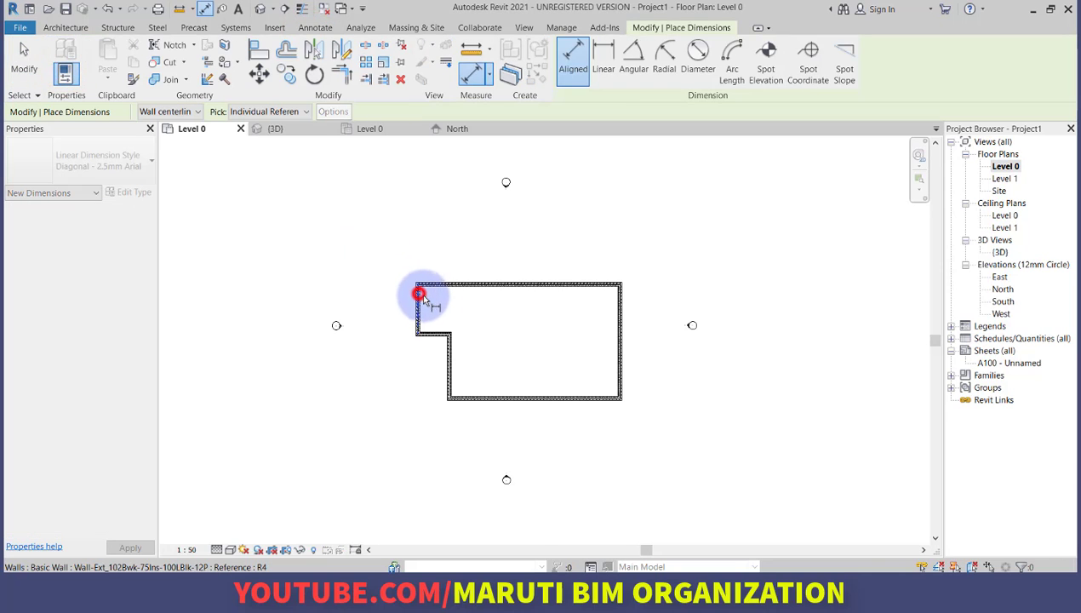
pyautogui.click(615, 306)
pyautogui.click(597, 282)
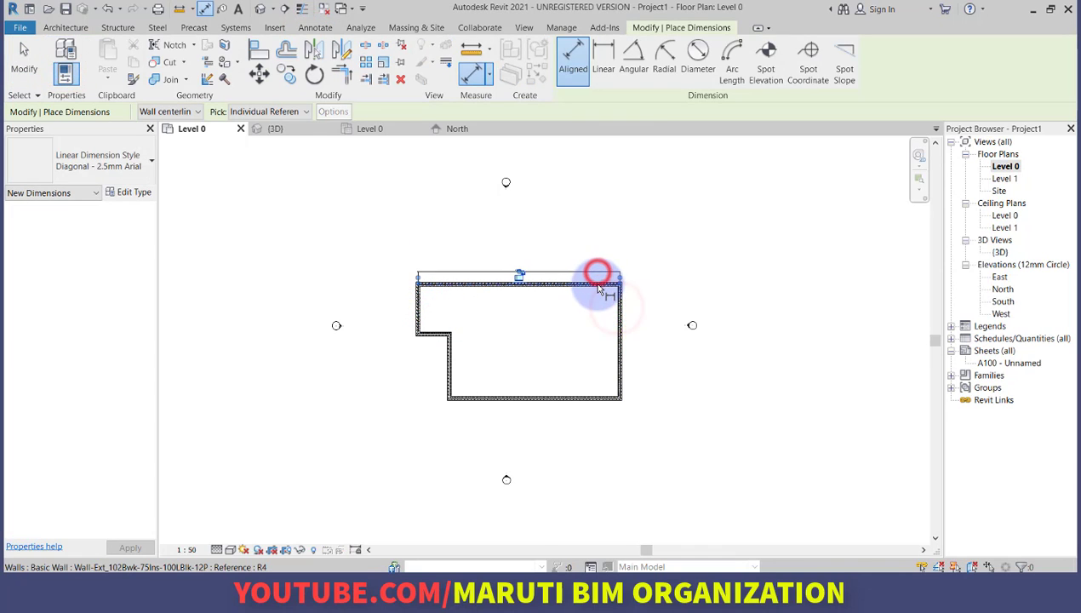
# Place aligned dimensions between the north and south walls, east of the building, and between the lower west and east walls, below the south wall.
pyautogui.click(610, 398)
pyautogui.click(637, 379)
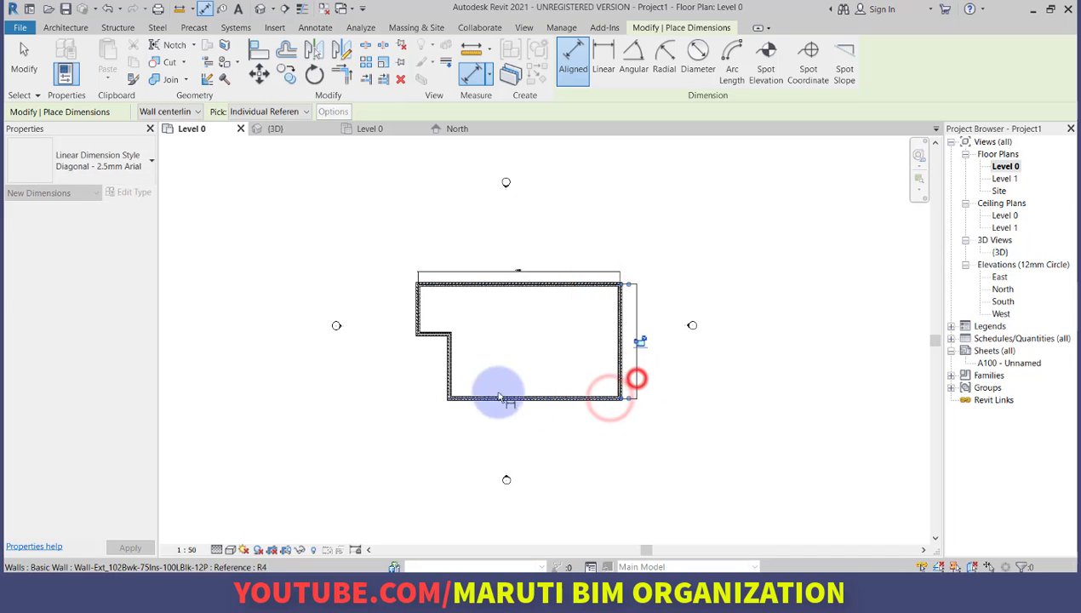
pyautogui.click(450, 375)
pyautogui.click(616, 364)
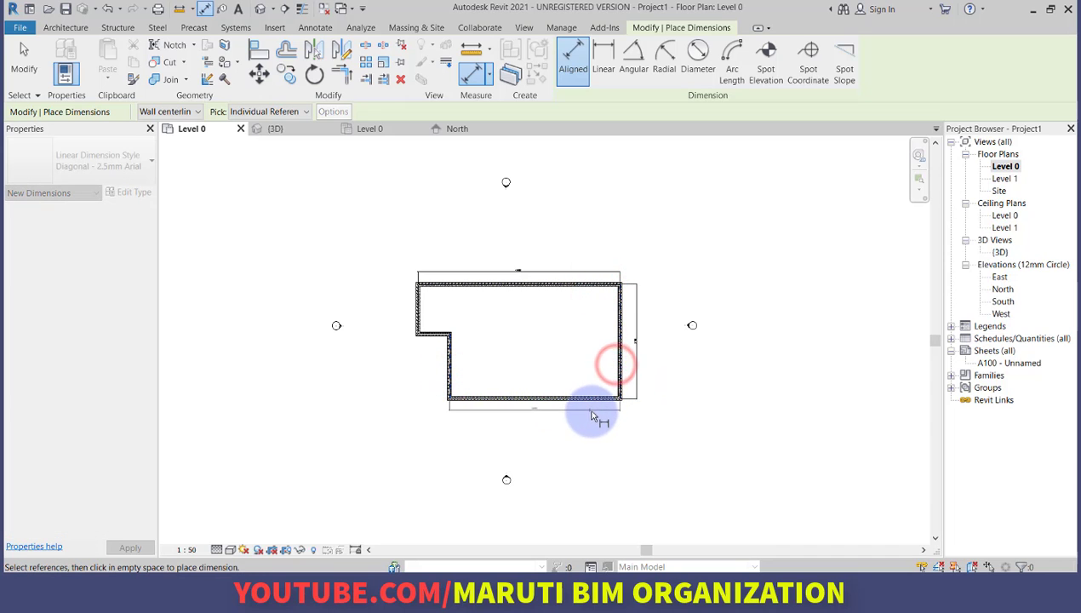
pyautogui.click(592, 415)
# Dimension the height and width of the southwest notch with aligned dimensions placed outside its walls.
pyautogui.click(475, 396)
pyautogui.click(434, 335)
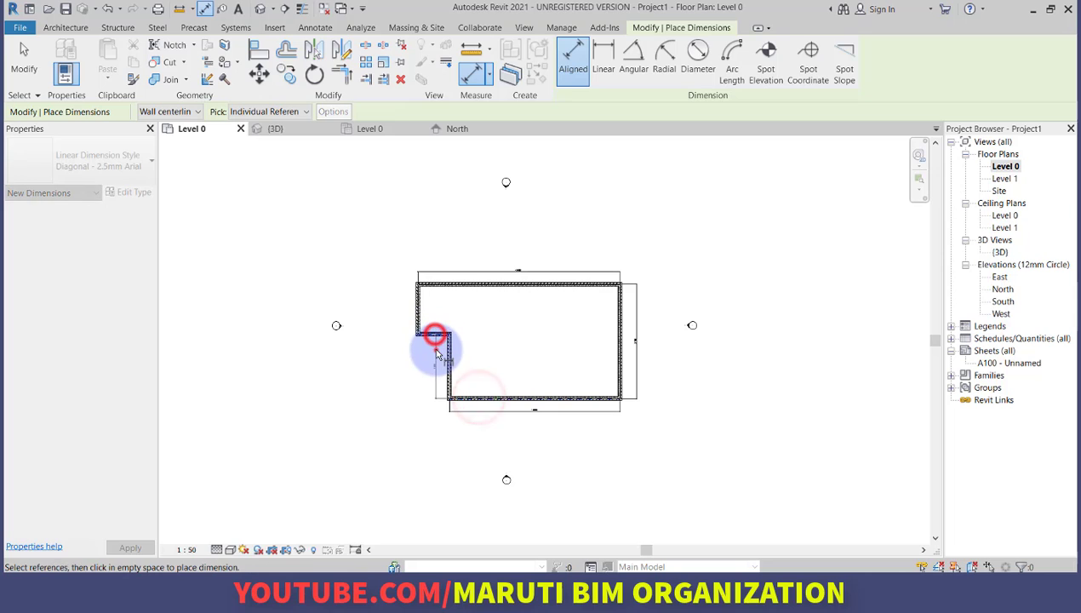
pyautogui.click(416, 316)
pyautogui.click(451, 354)
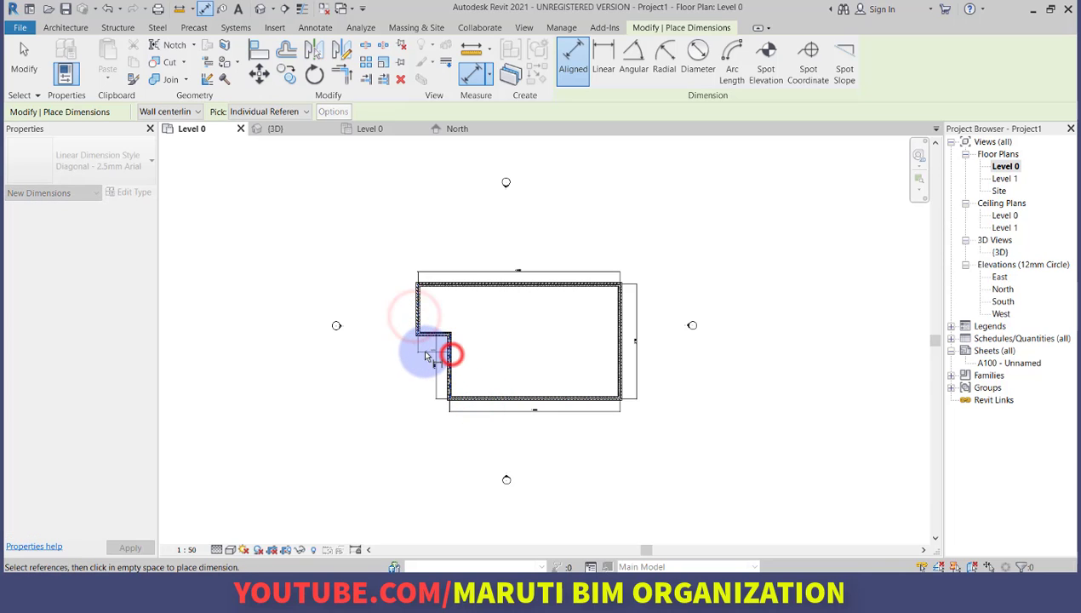
pyautogui.click(426, 349)
# Dimension from the notch's horizontal wall to the north wall, just west of the upper west wall, and end the dimension command.
pyautogui.click(430, 281)
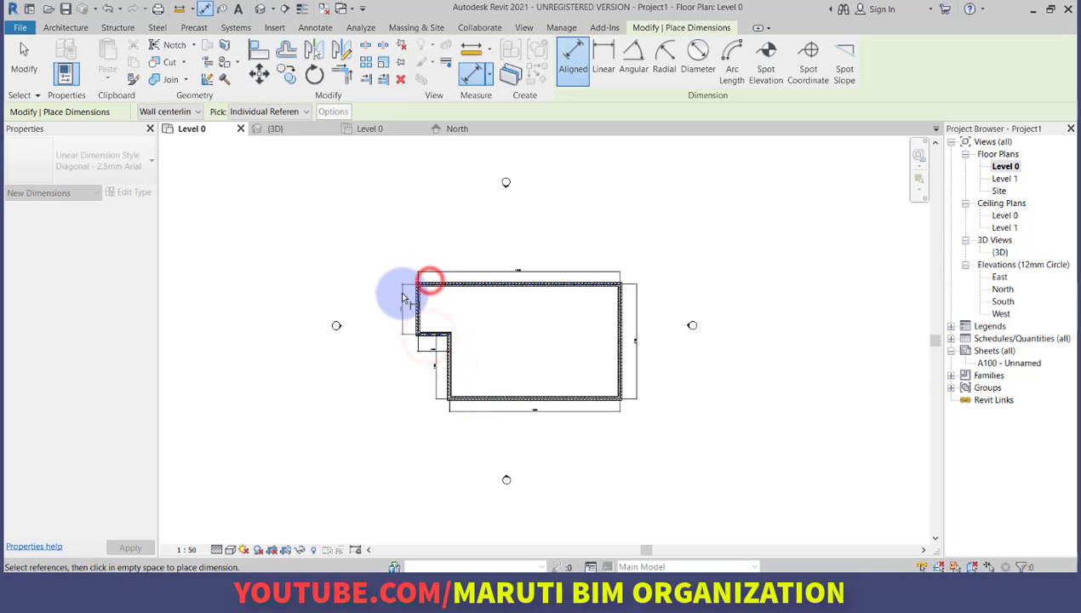
pyautogui.click(404, 298)
pyautogui.scroll(5, 498, 384)
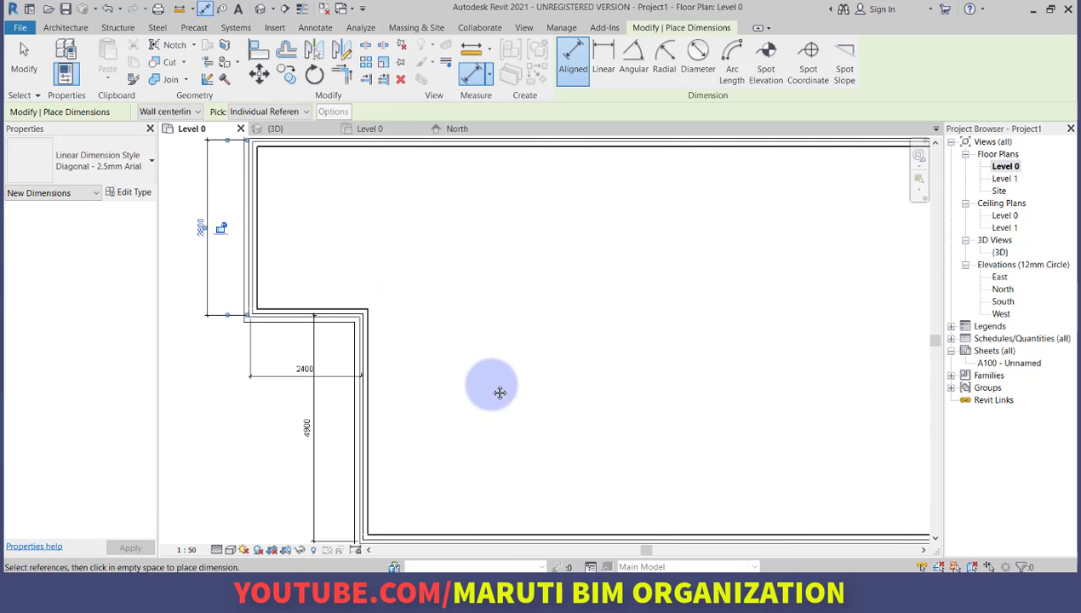
pyautogui.scroll(-5, 477, 375)
pyautogui.press('Escape')
pyautogui.press('Escape')
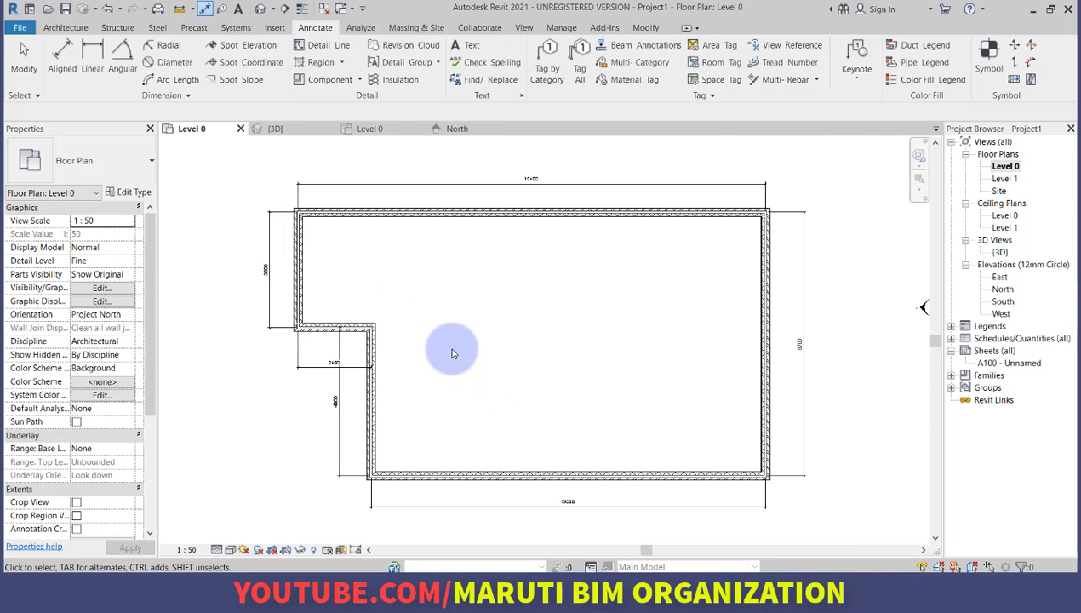
# Set the Level 0 floor plan's view scale to 1 : 100.
pyautogui.click(185, 551)
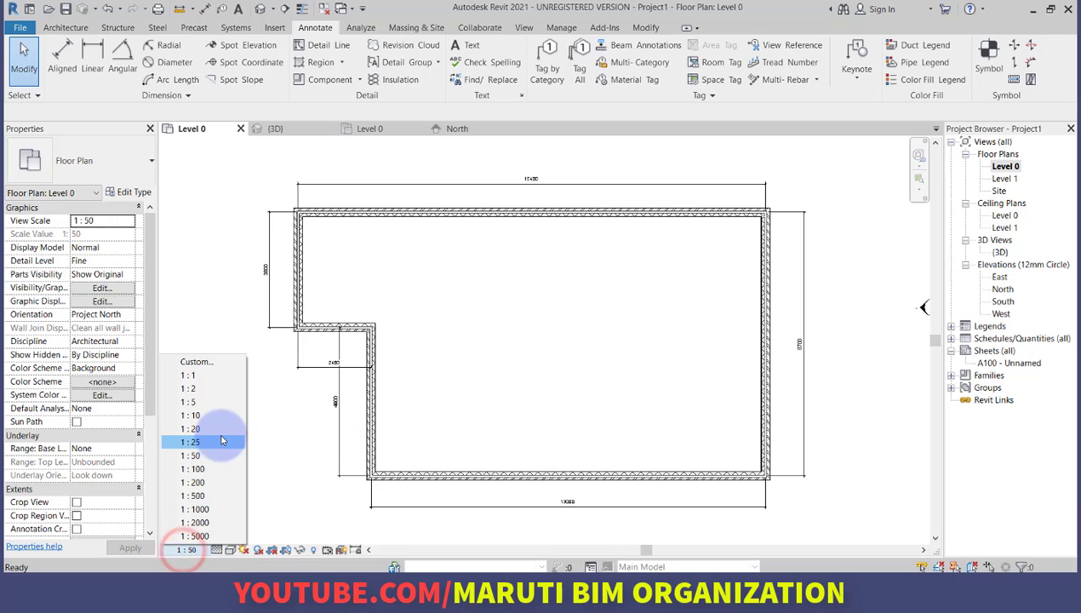
pyautogui.click(221, 468)
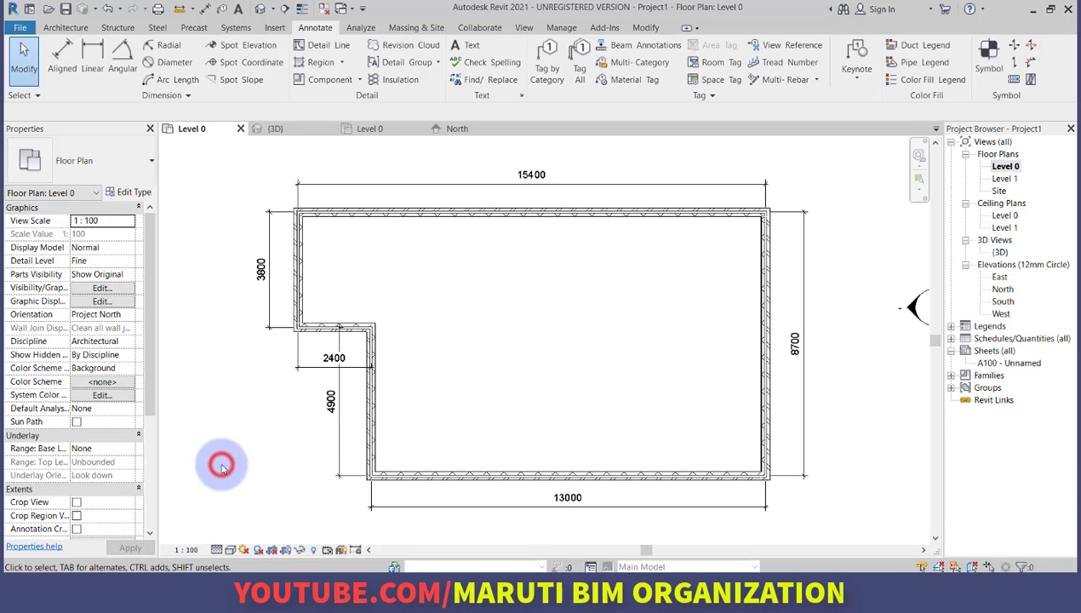
pyautogui.scroll(-2, 551, 331)
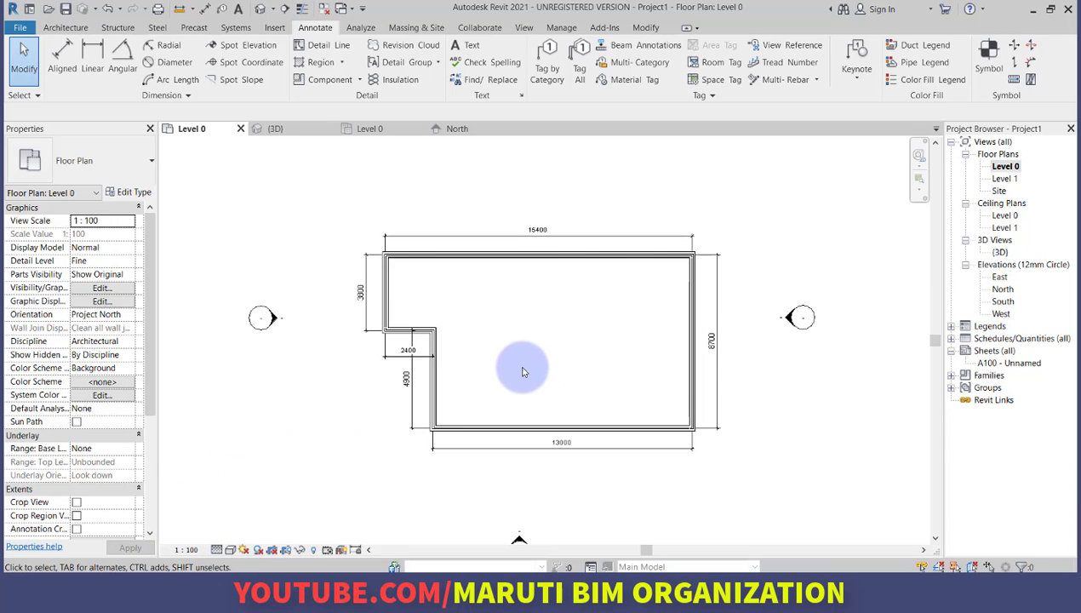
# Try the view scales 1 : 200, 1 : 10 and 1 : 1 on the plan, and return it to 1 : 100.
pyautogui.click(186, 550)
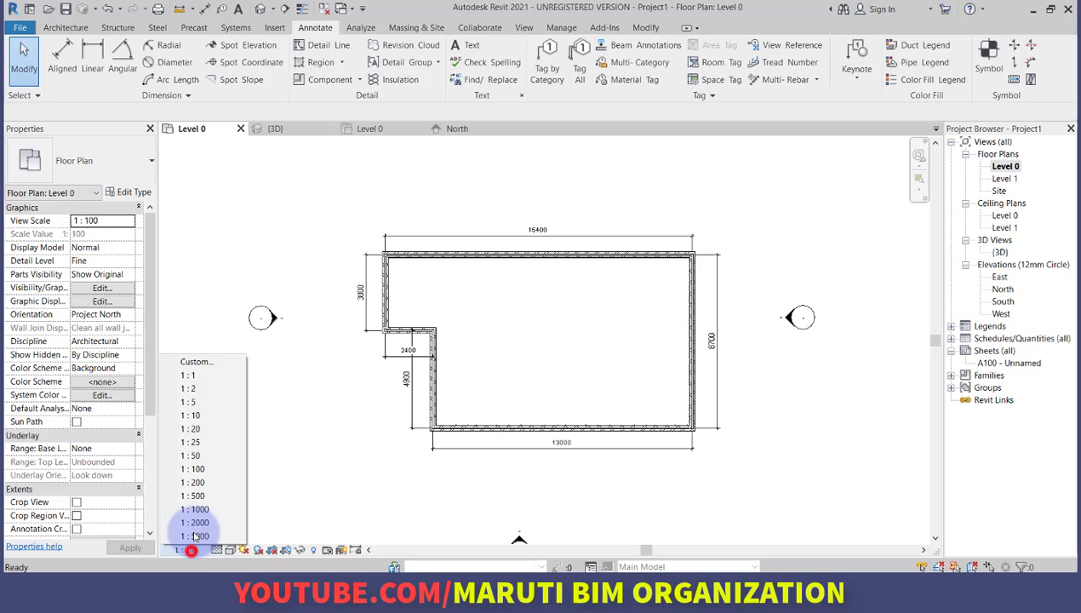
pyautogui.click(215, 482)
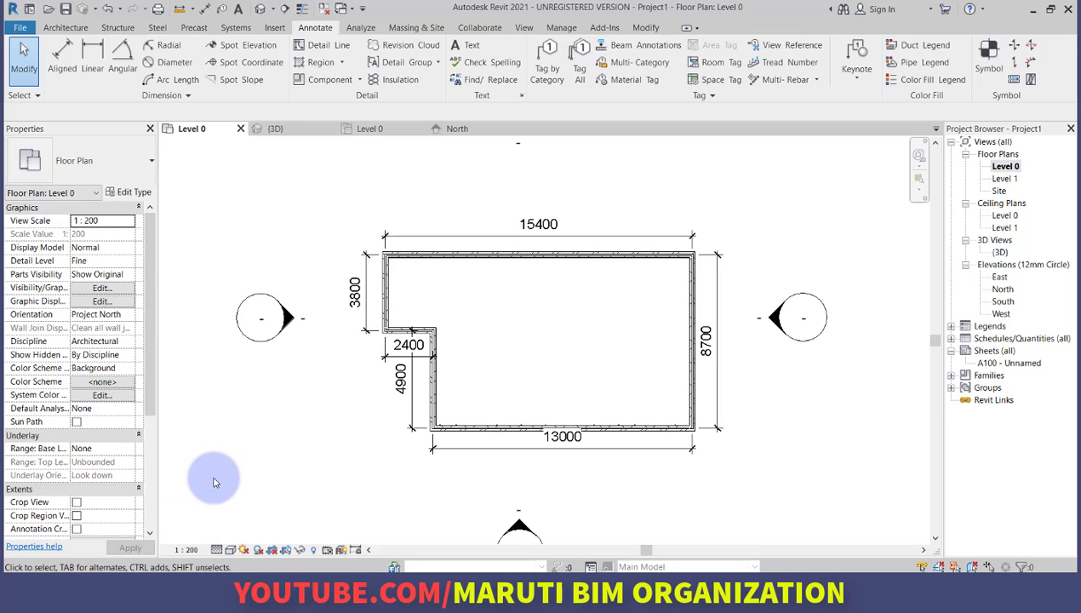
pyautogui.click(186, 550)
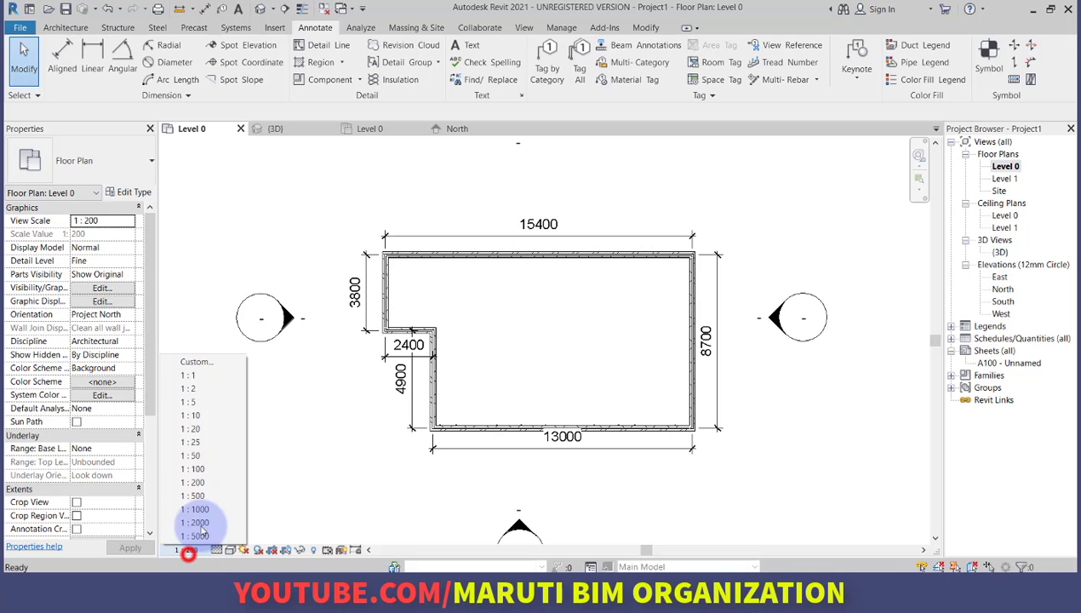
pyautogui.click(214, 415)
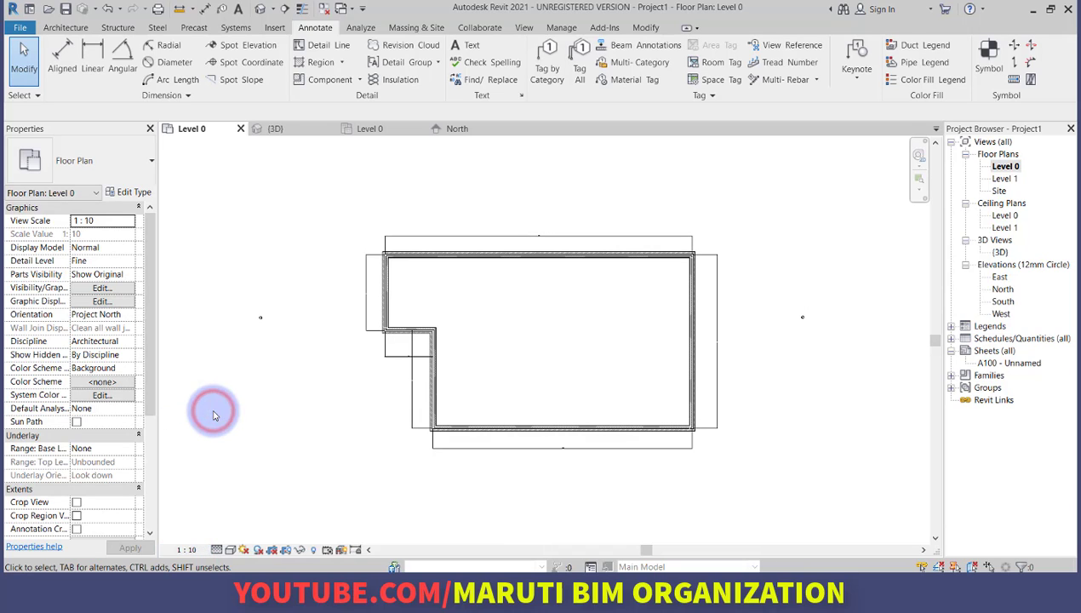
pyautogui.click(185, 550)
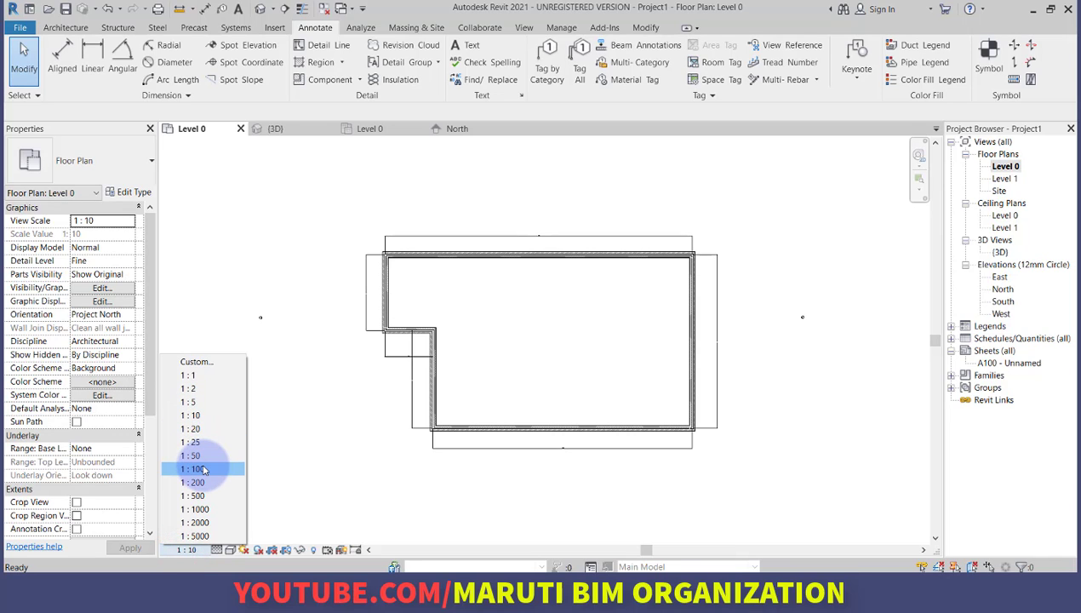
pyautogui.click(207, 374)
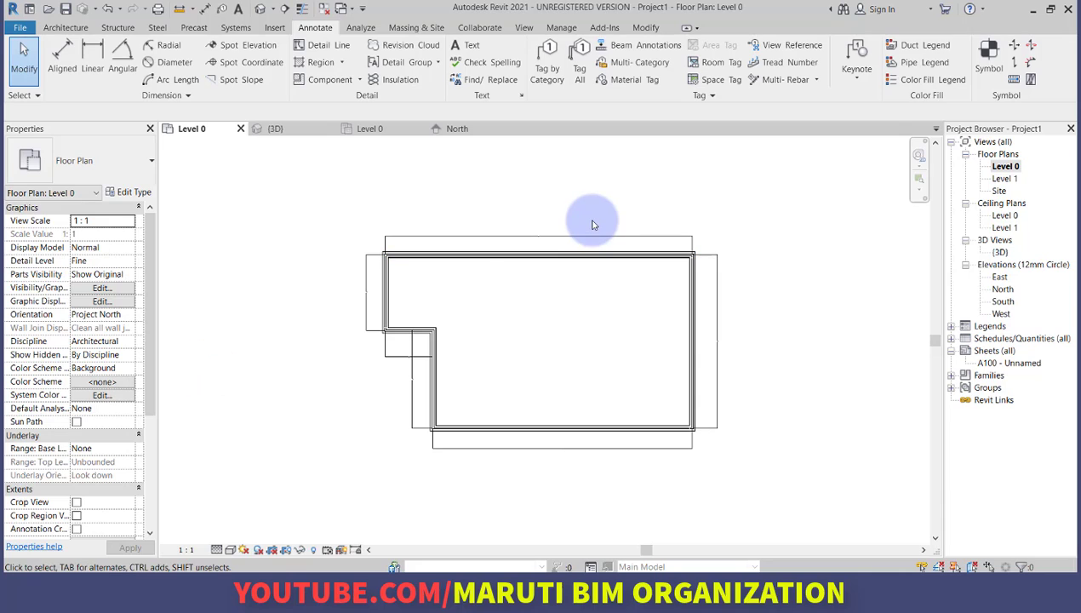
pyautogui.click(192, 550)
pyautogui.click(225, 471)
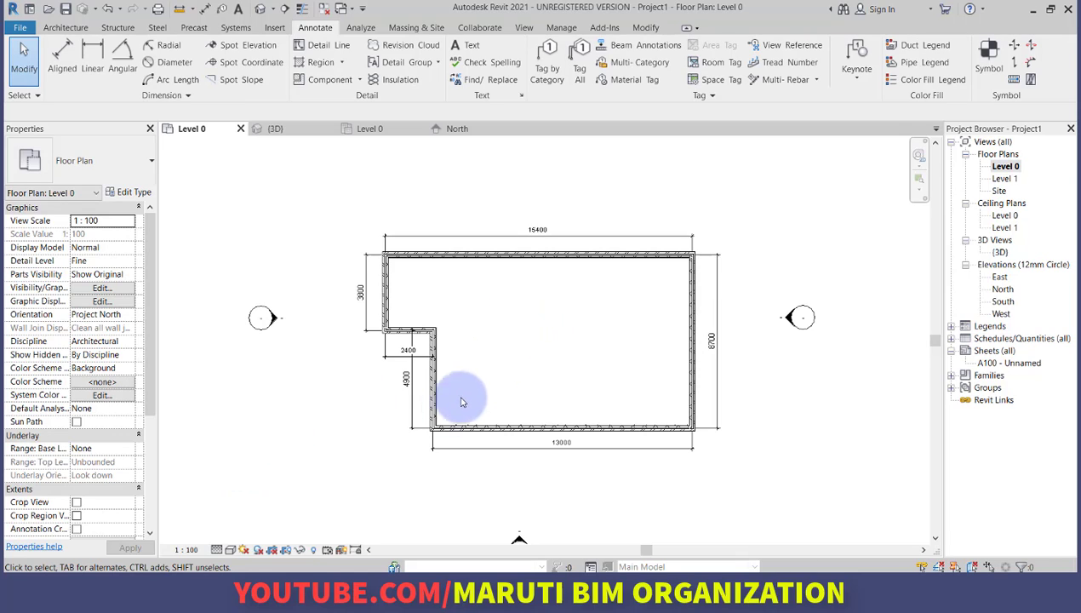
# Review the detail level and visual style options available for the floor plan without changing them.
pyautogui.click(217, 550)
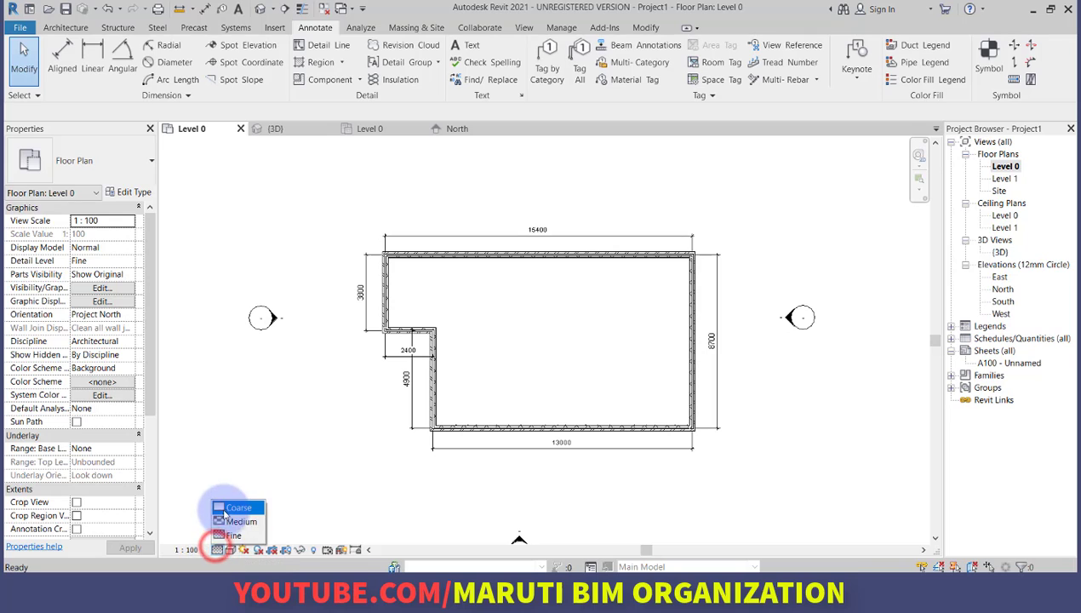
pyautogui.click(315, 503)
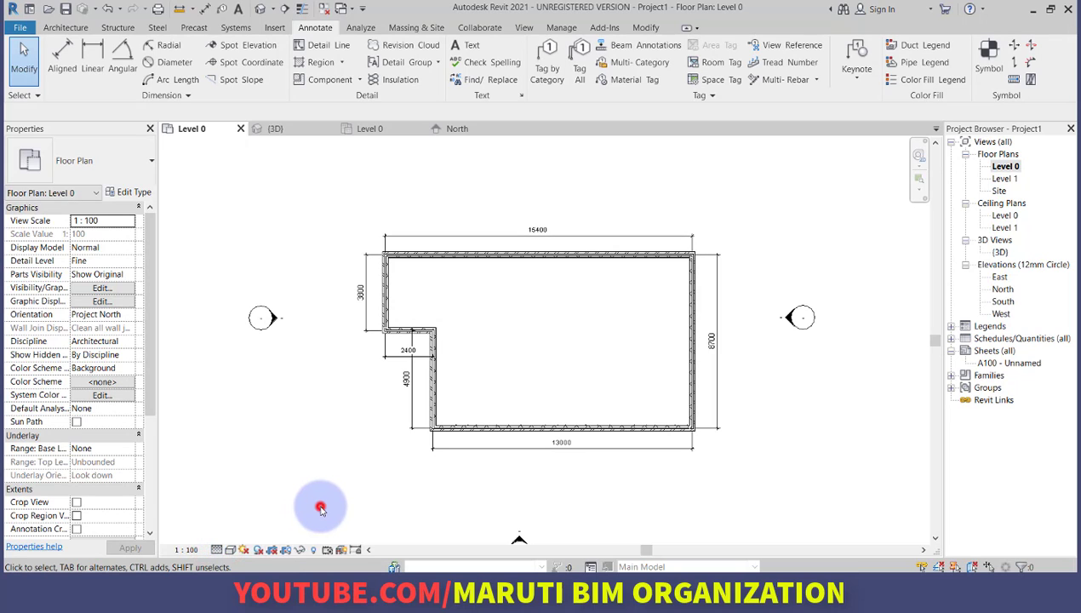
pyautogui.click(230, 550)
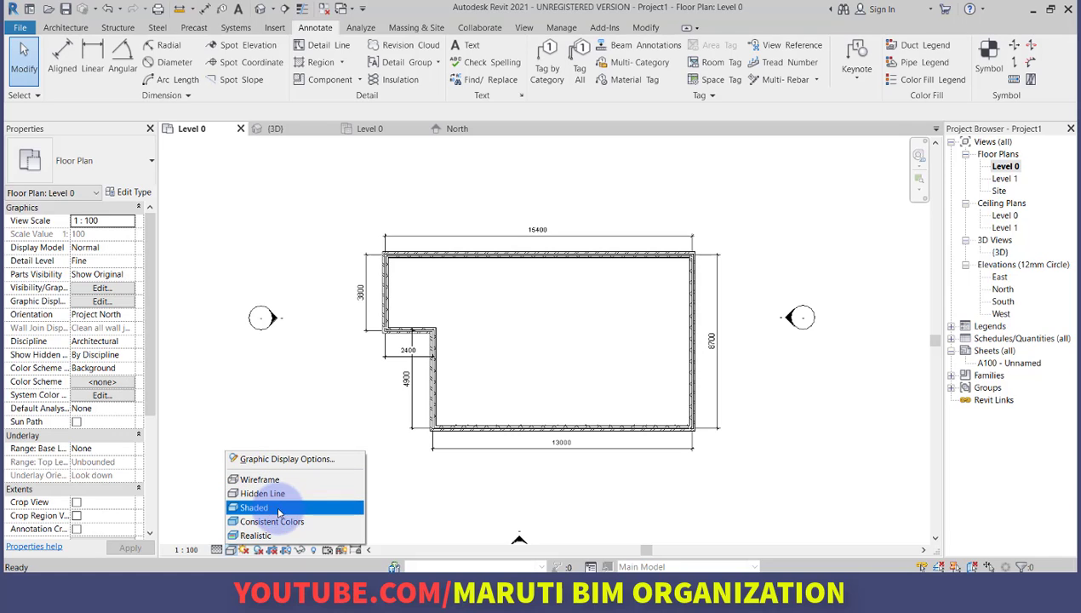
pyautogui.click(203, 516)
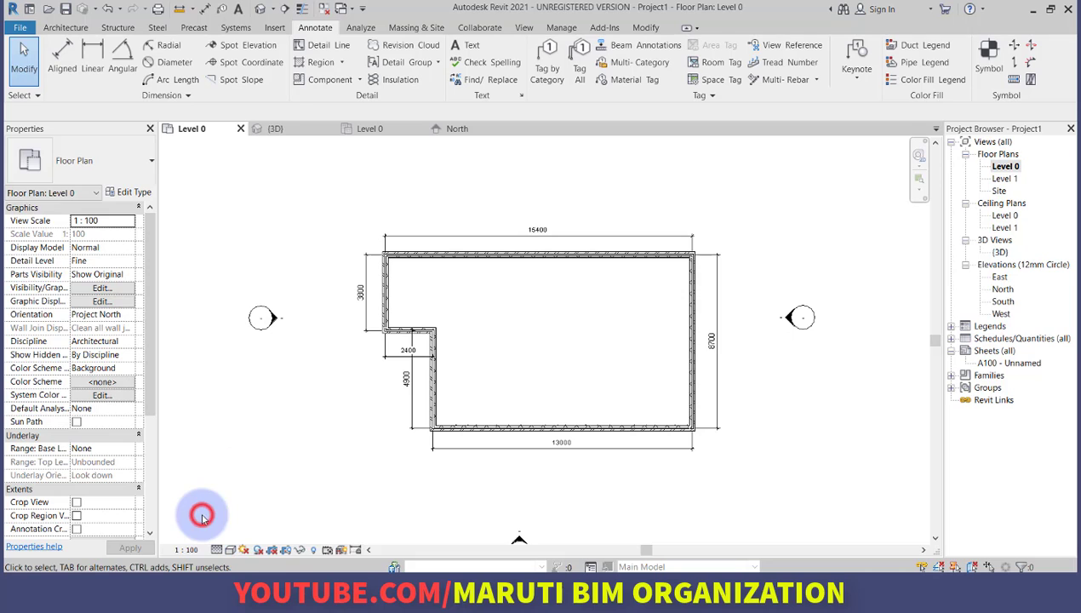
# Open the default 3D view and review its visual style options.
pyautogui.click(260, 8)
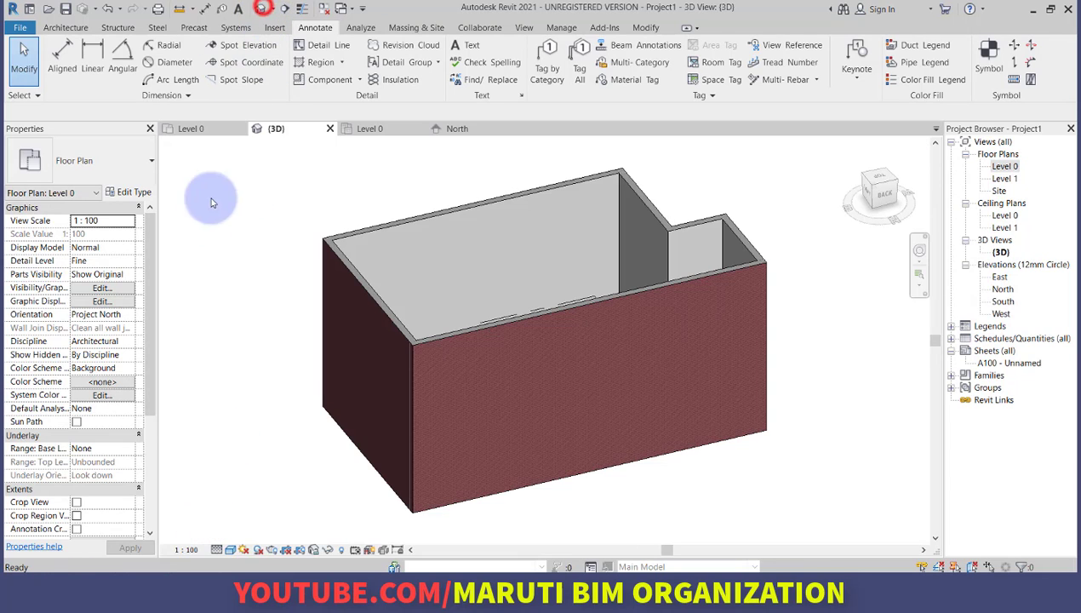
pyautogui.click(231, 550)
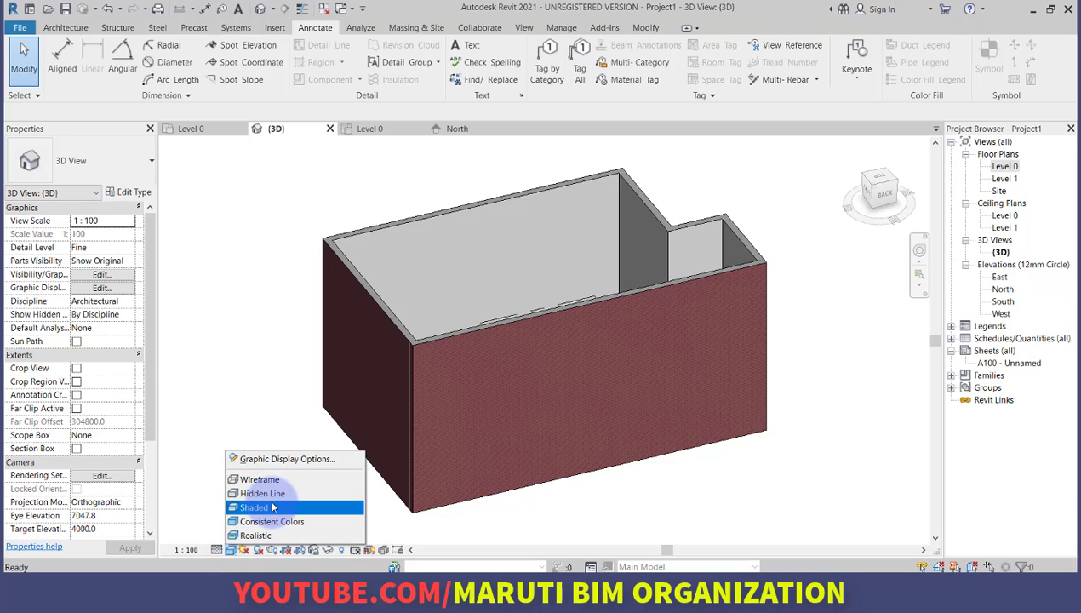
pyautogui.click(191, 450)
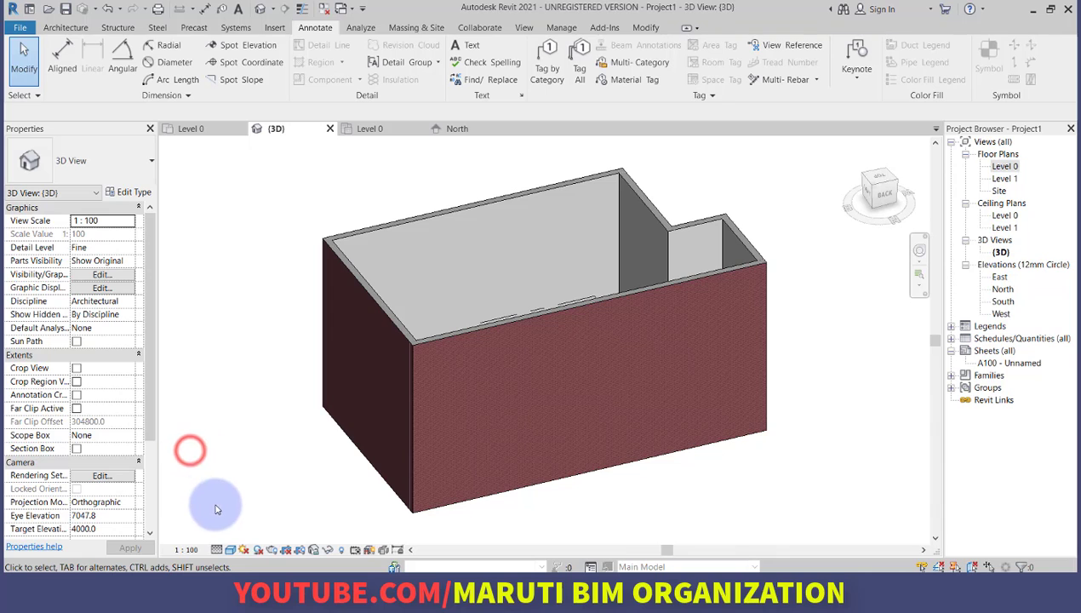
# Cycle the 3D view's visual style through Wireframe, Hidden Line, Shaded, Consistent Colors and Realistic.
pyautogui.click(232, 551)
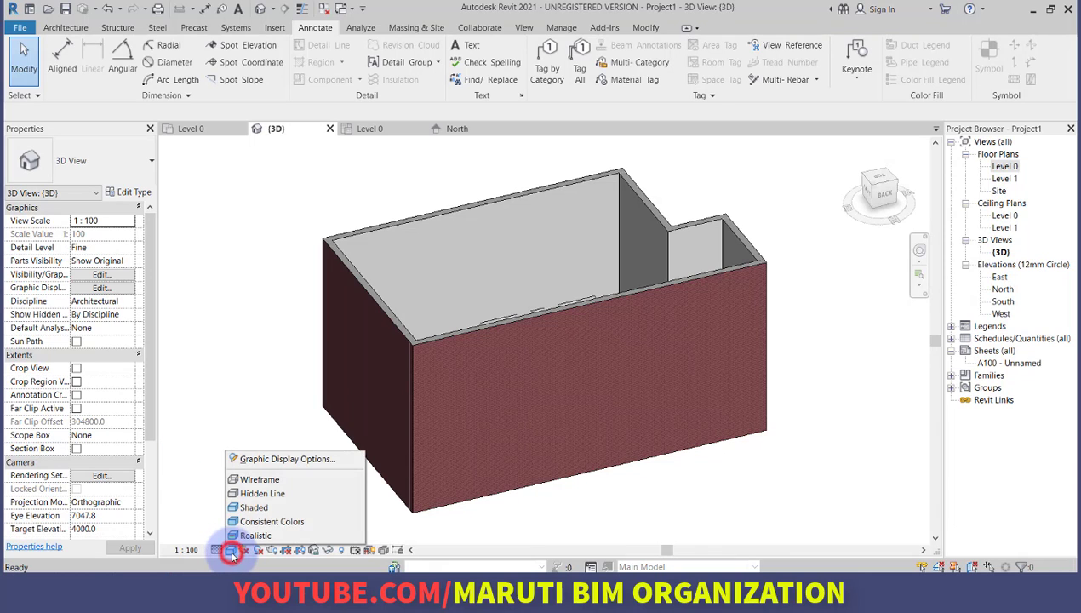
pyautogui.click(265, 482)
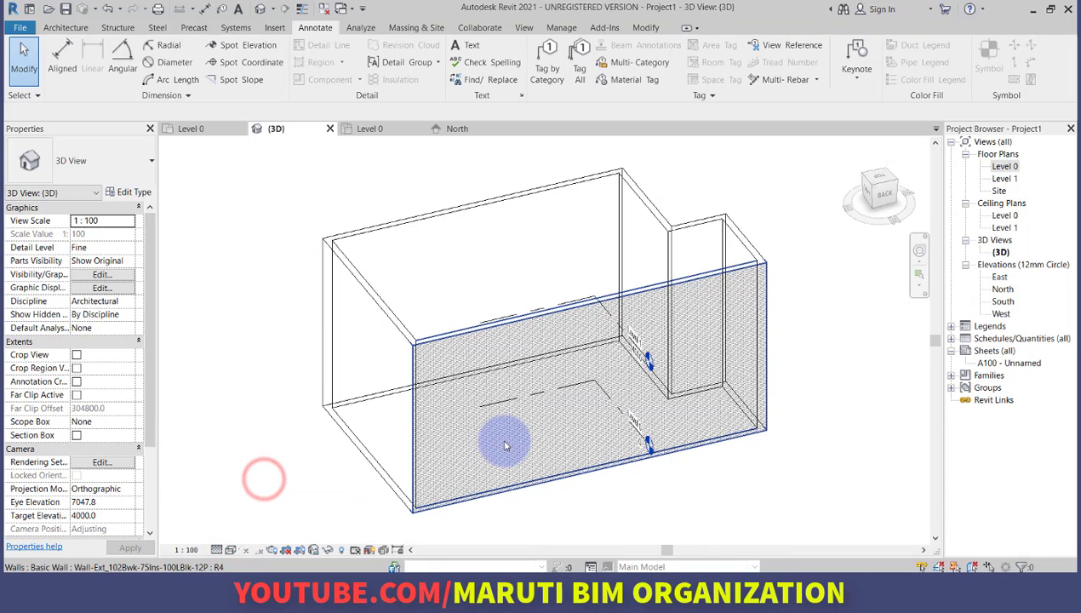
pyautogui.click(232, 551)
pyautogui.click(260, 495)
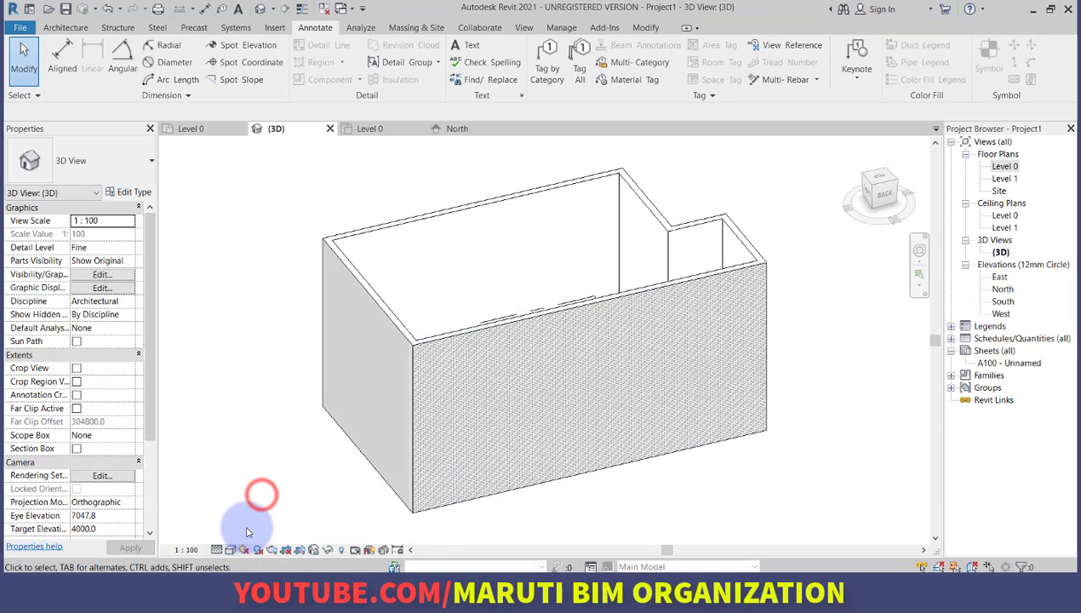
pyautogui.click(231, 551)
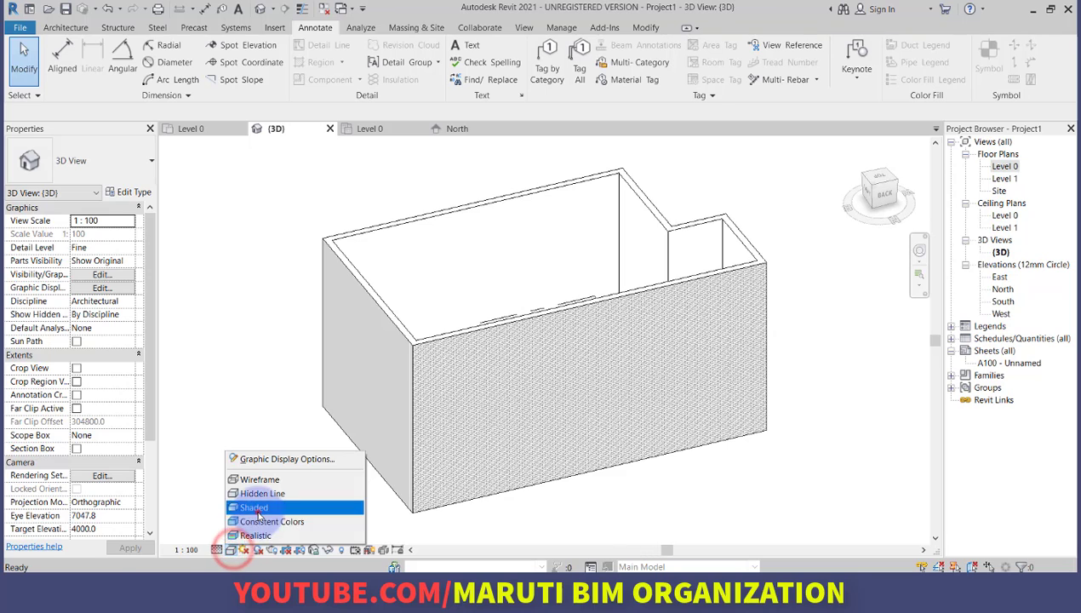
pyautogui.click(256, 509)
pyautogui.click(229, 551)
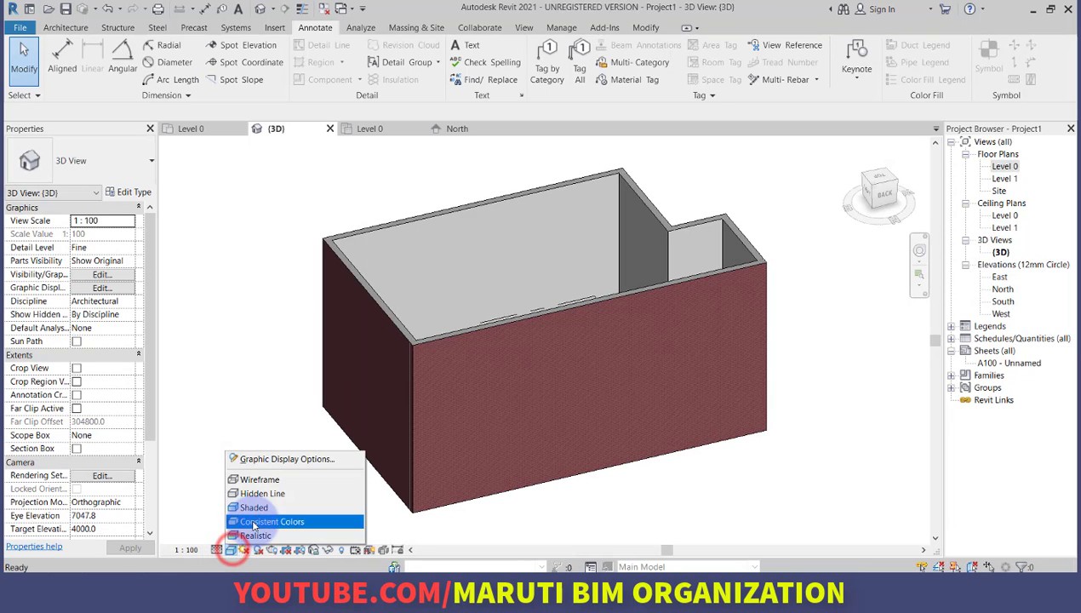
pyautogui.click(252, 521)
pyautogui.click(231, 550)
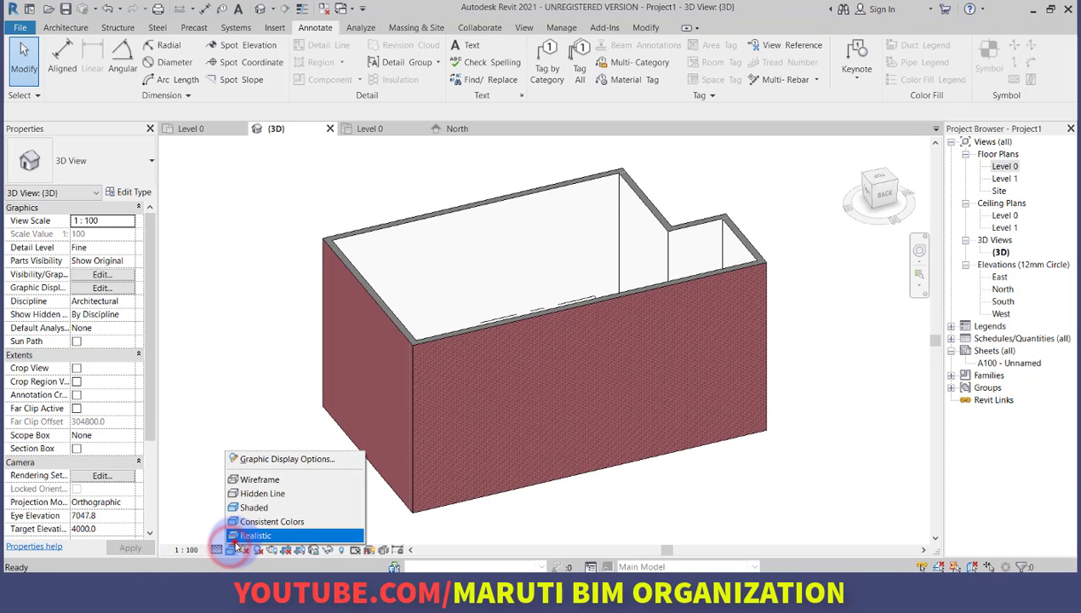
pyautogui.click(238, 536)
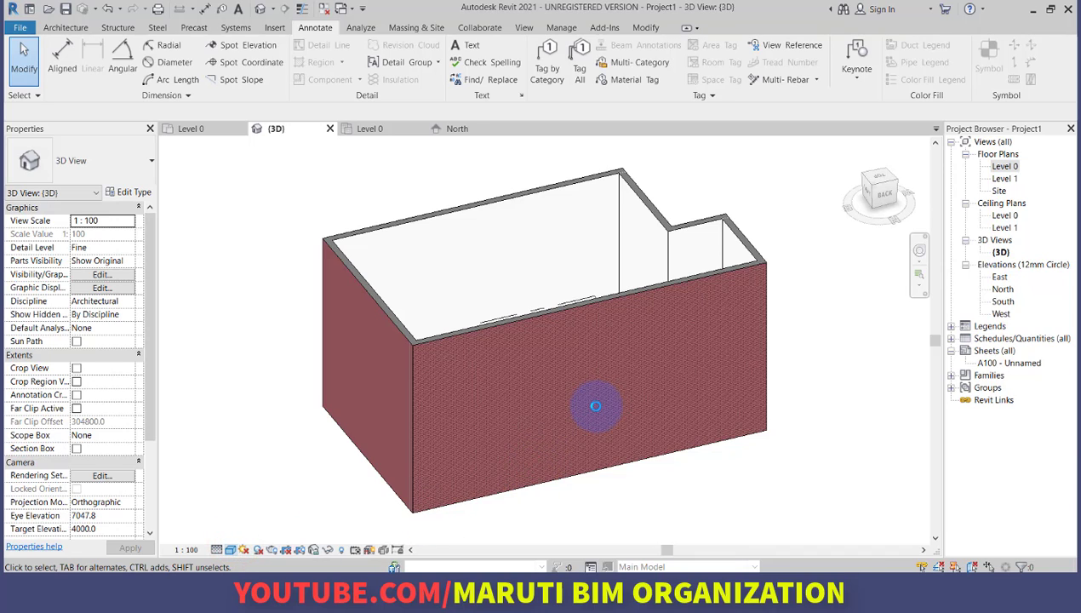
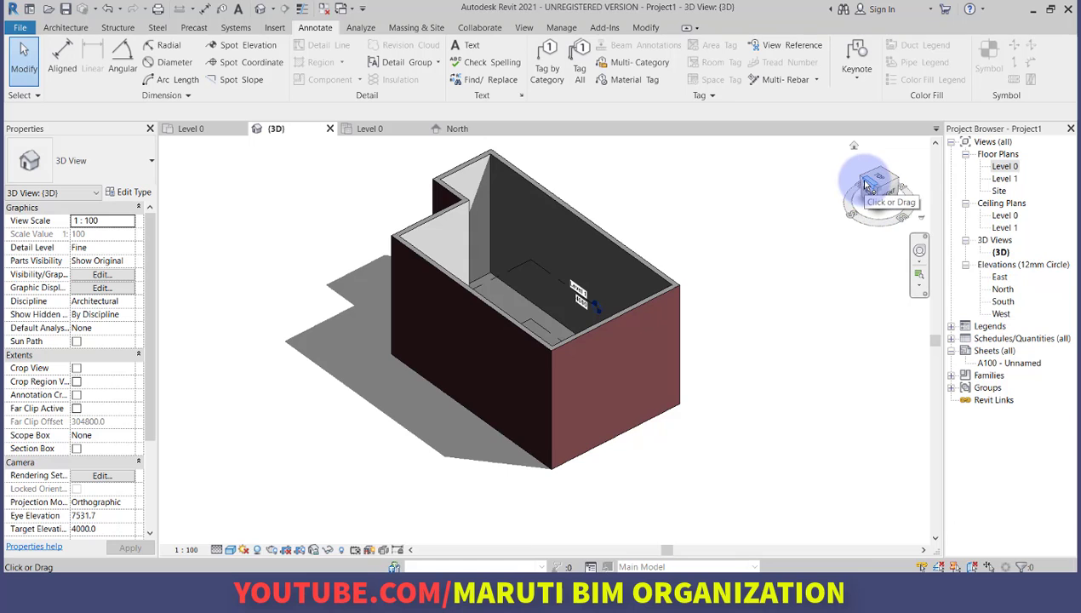
# Orient the 3D view to the top, right and back corner, look at the Level 0 floor plan, and return to 3D.
pyautogui.click(862, 183)
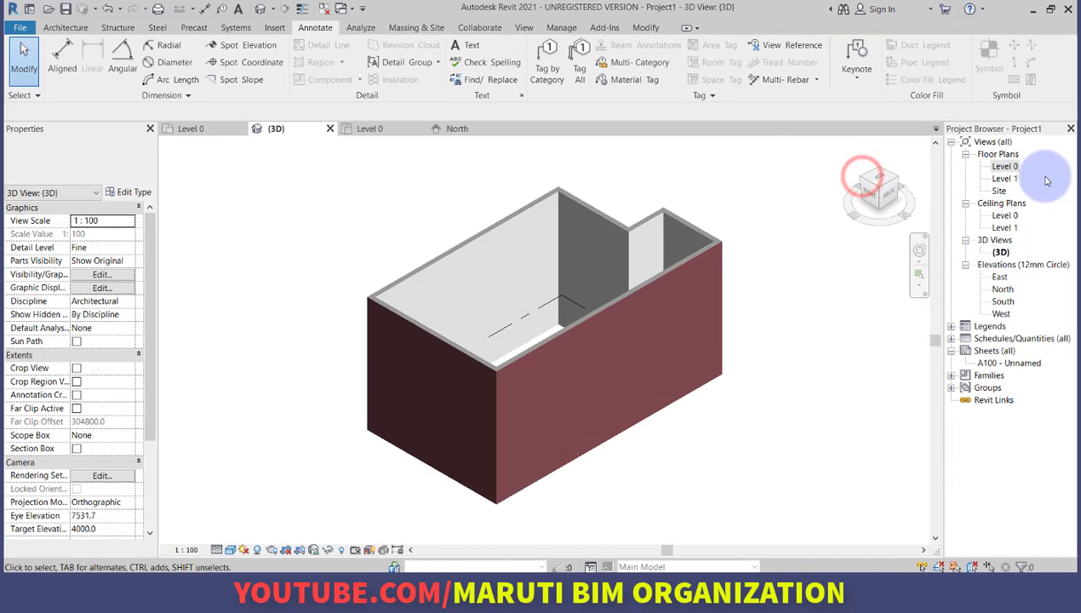
pyautogui.doubleClick(1009, 166)
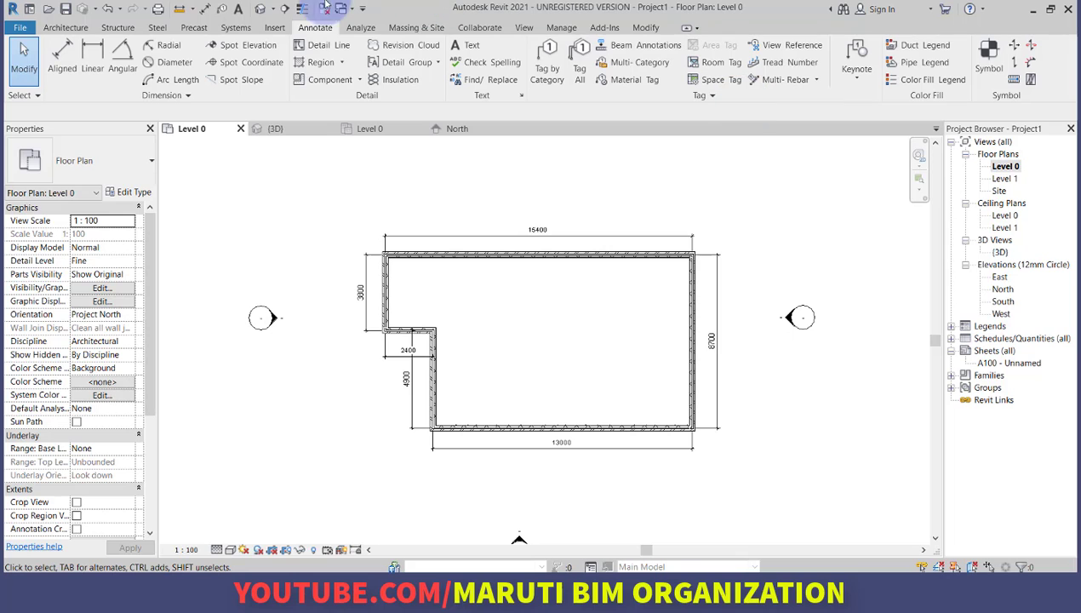
pyautogui.click(265, 10)
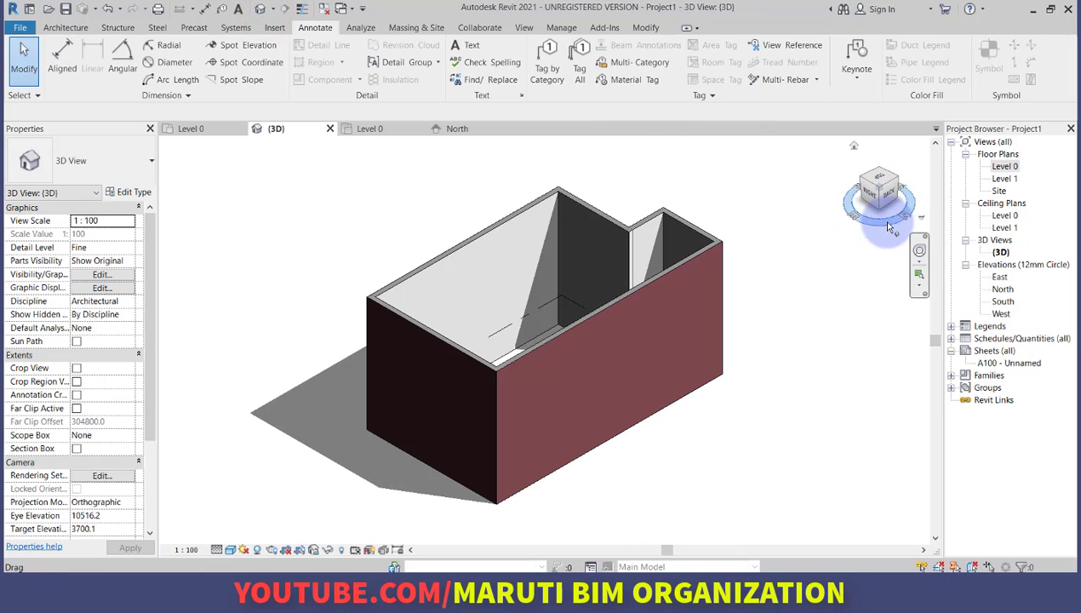
# Reorient the 3D view with the ViewCube through the front and back faces and several top corners, ending at the top, right and back corner.
pyautogui.click(860, 177)
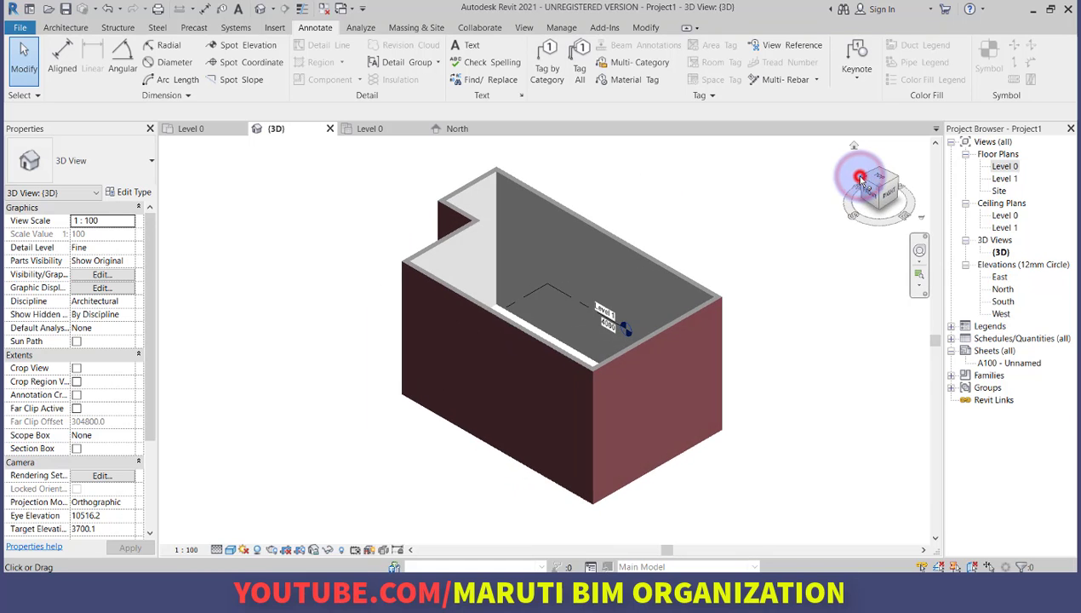
pyautogui.click(859, 177)
pyautogui.click(890, 201)
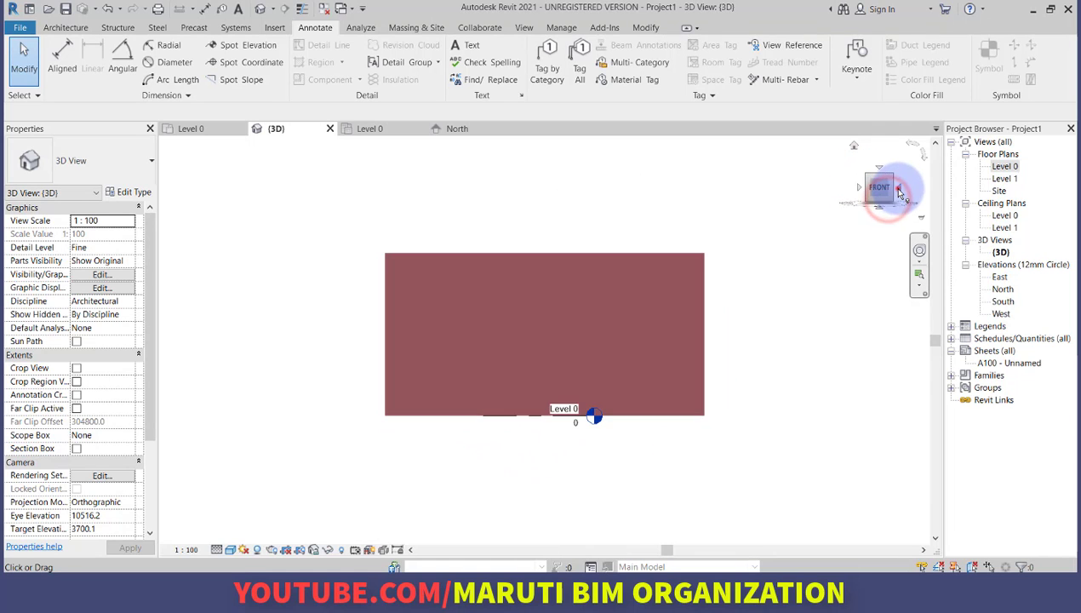
pyautogui.click(896, 189)
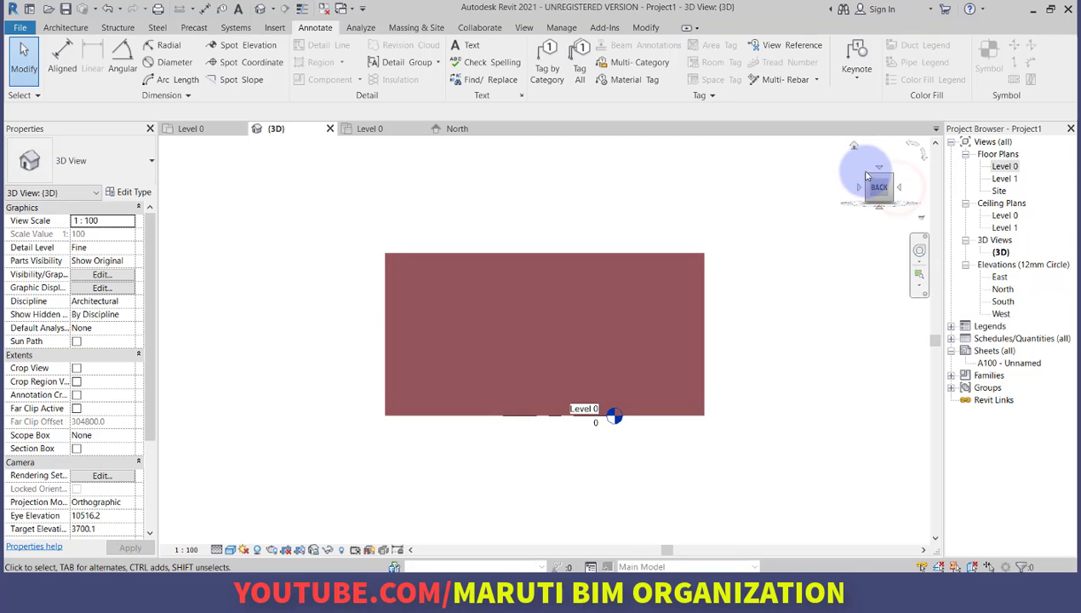
pyautogui.click(868, 180)
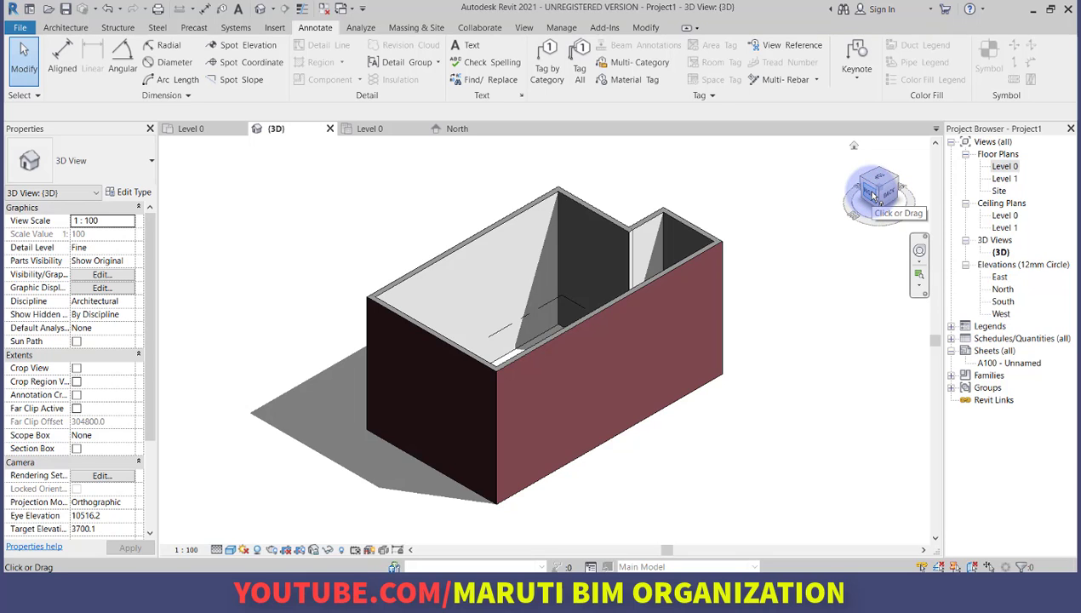
pyautogui.click(879, 170)
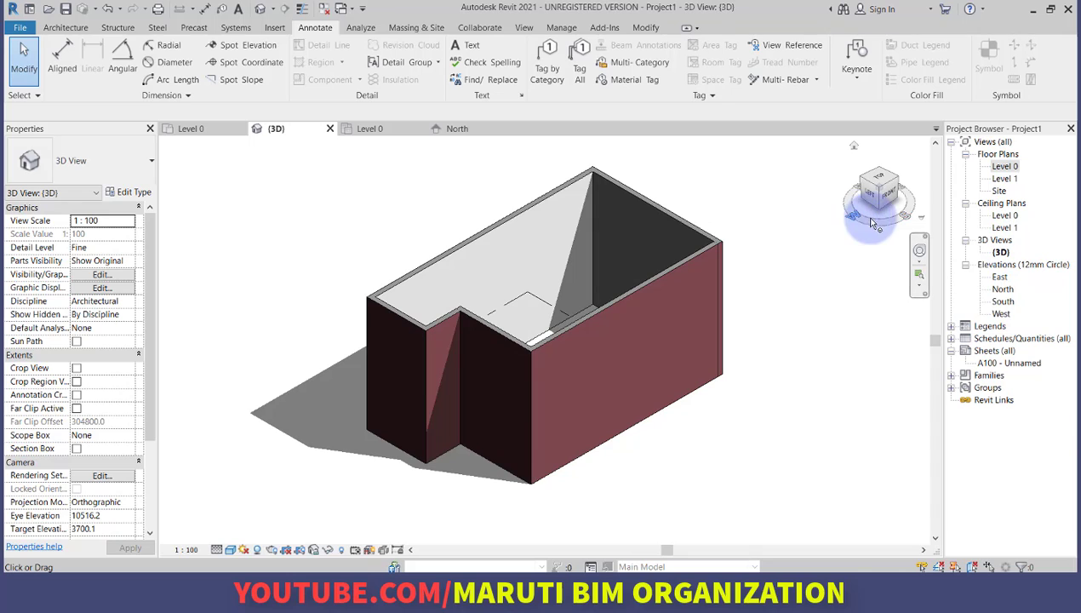
pyautogui.click(901, 180)
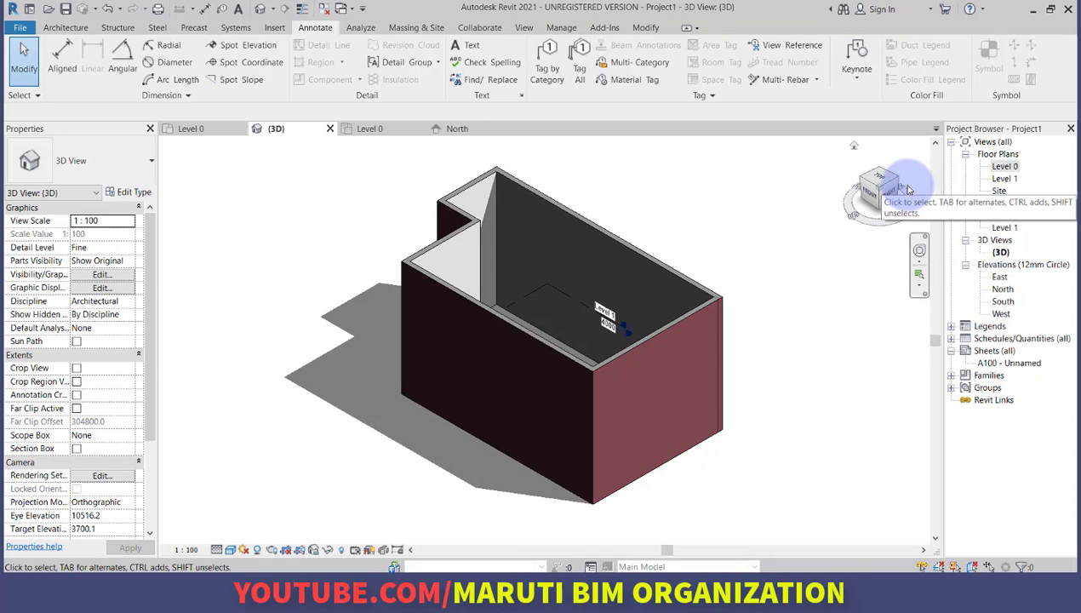
pyautogui.moveTo(882, 174); pyautogui.dragTo(893, 223)
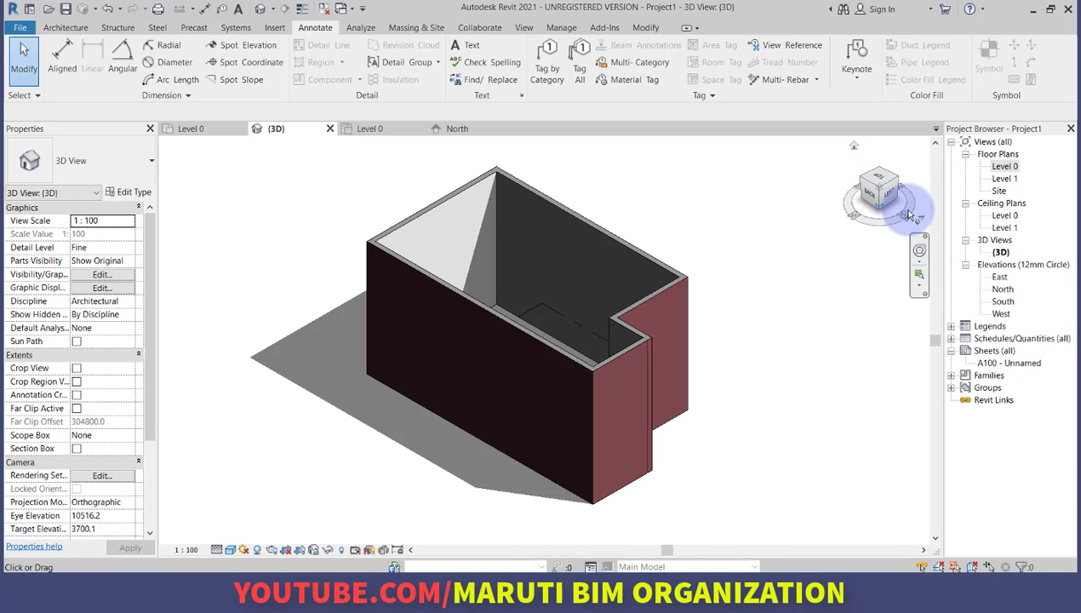
pyautogui.moveTo(901, 181); pyautogui.dragTo(904, 228)
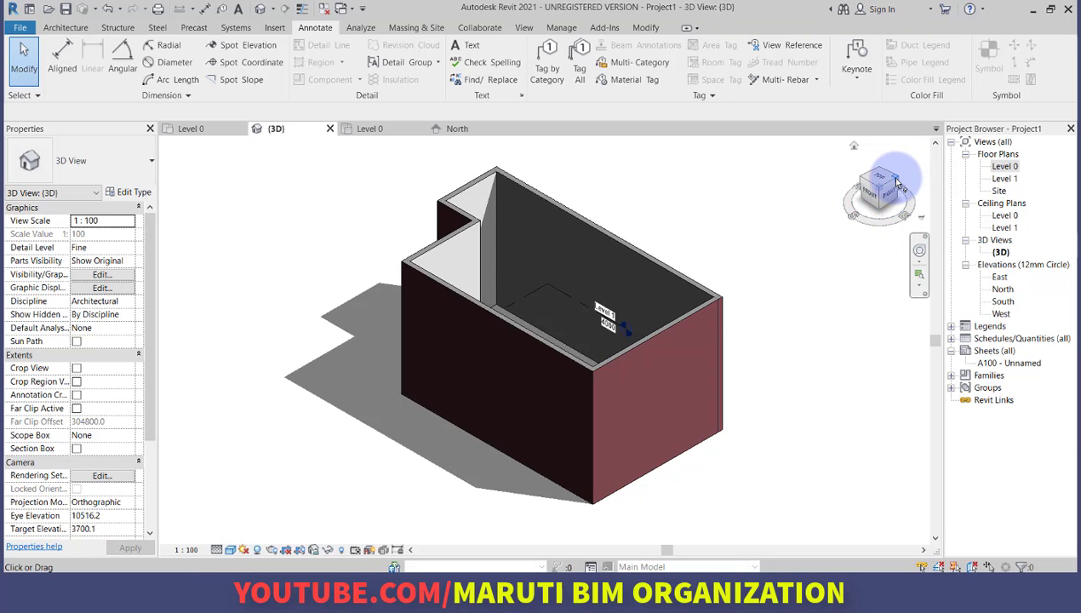
pyautogui.moveTo(895, 181); pyautogui.dragTo(868, 226)
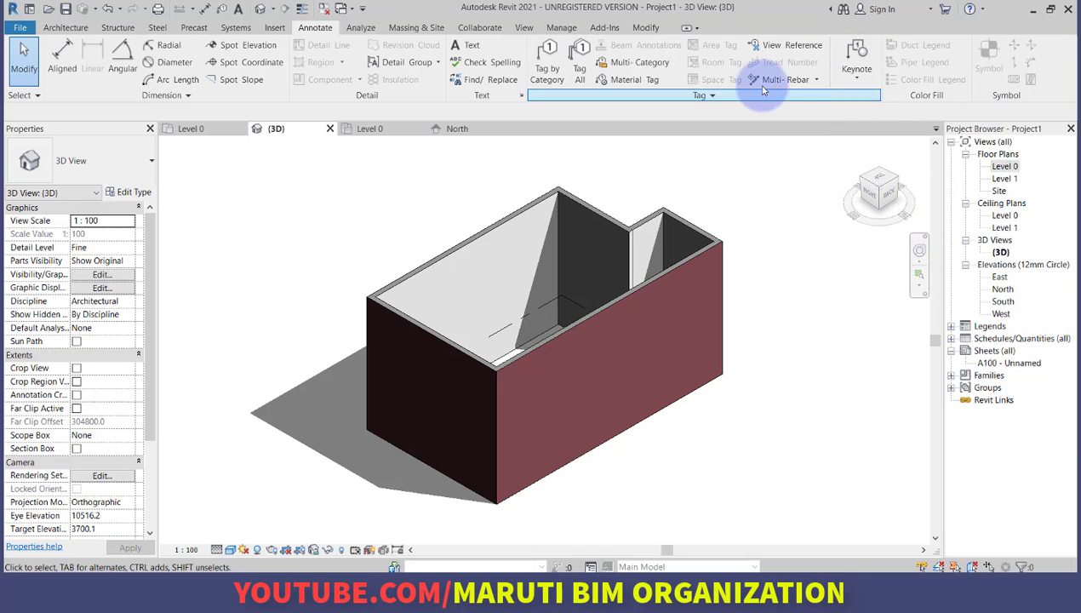
# Toggle the ViewCube's visibility off and on twice in the user interface display options, leaving it shown.
pyautogui.click(525, 30)
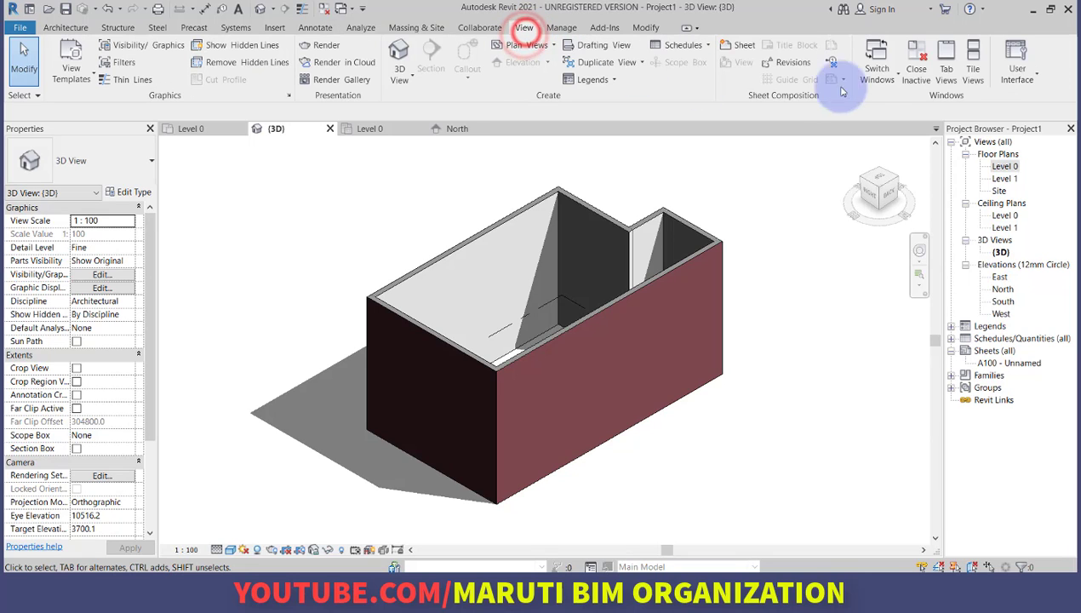
pyautogui.click(1017, 75)
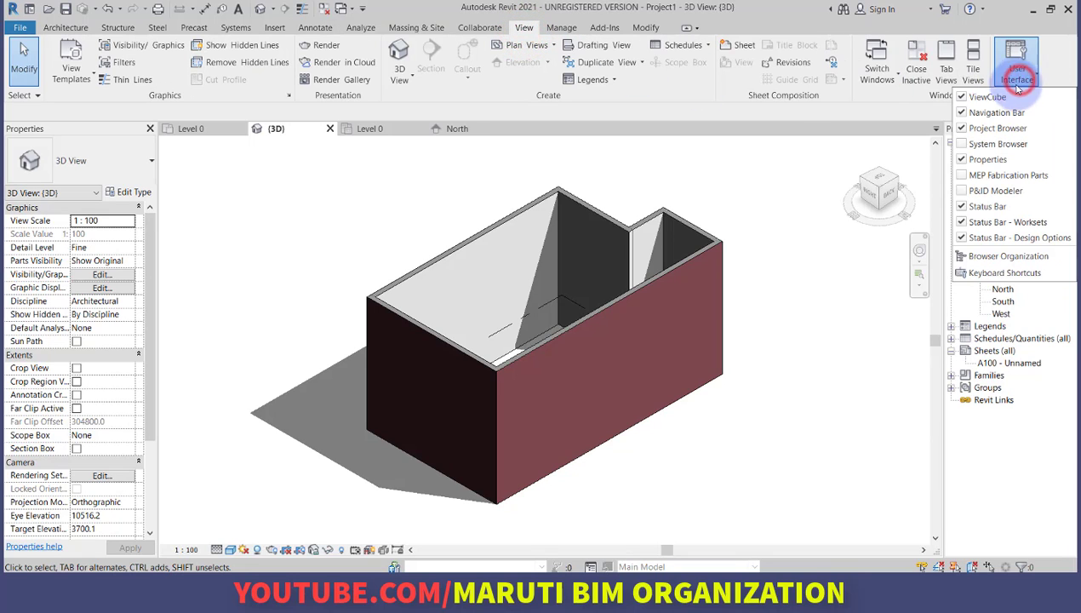
pyautogui.click(961, 97)
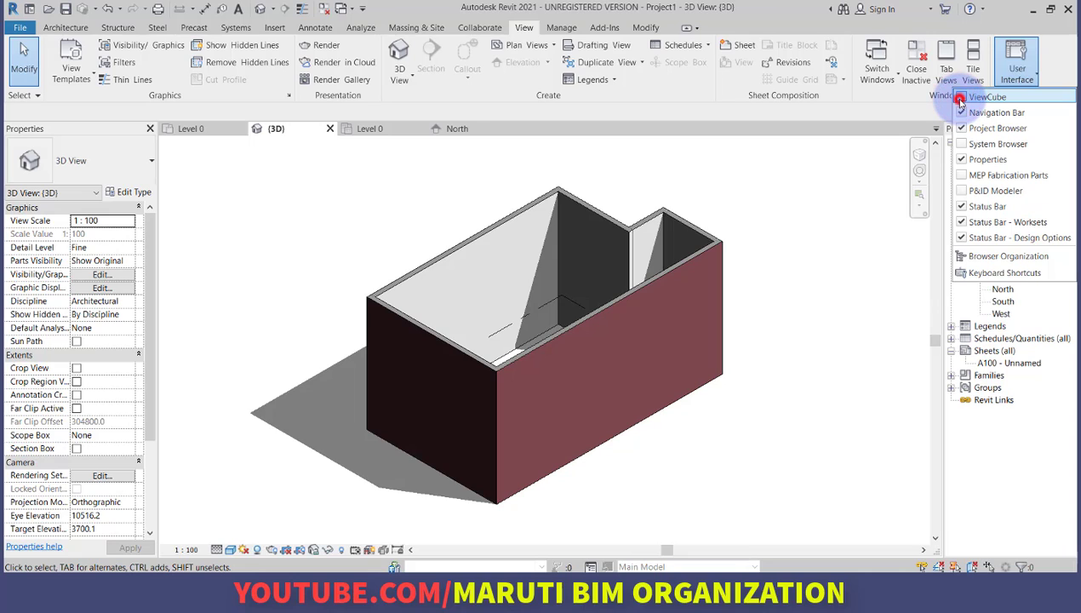
pyautogui.click(961, 98)
pyautogui.click(961, 98)
pyautogui.click(961, 98)
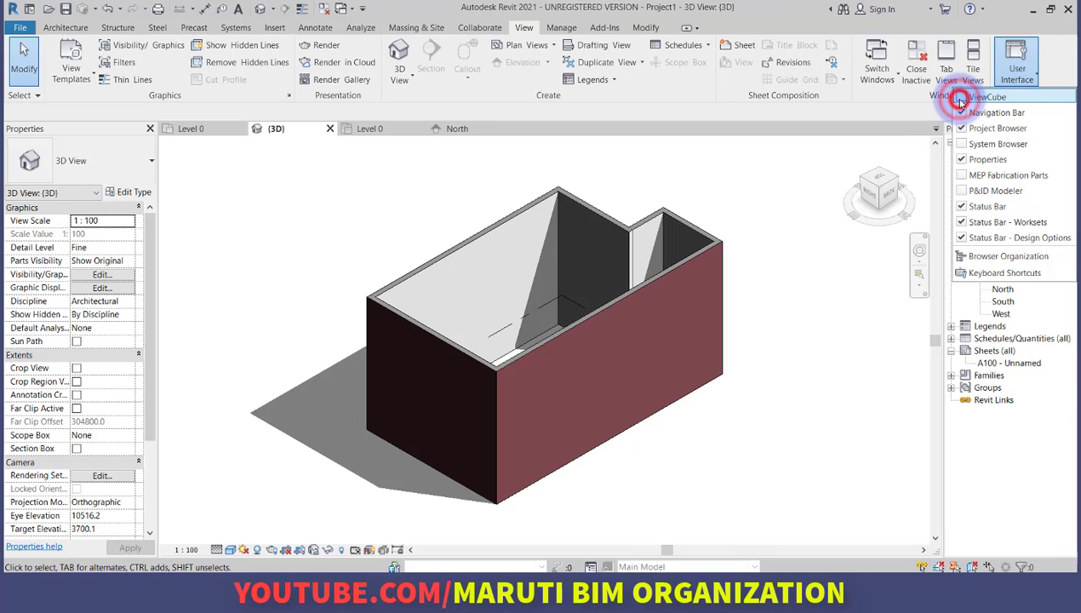
pyautogui.click(826, 271)
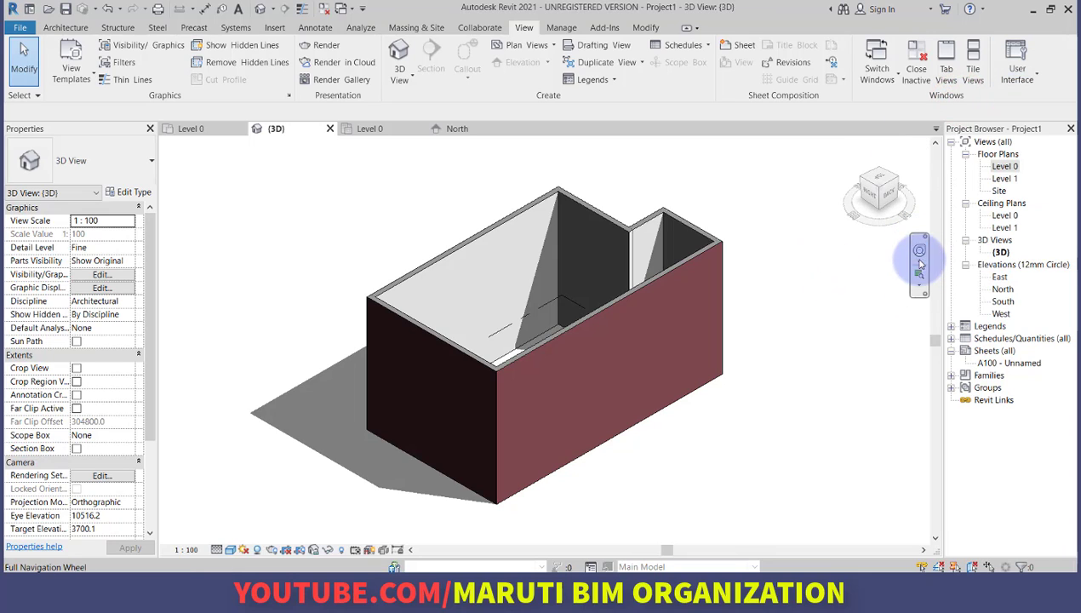
# Switch between the Level 0 plan, the 3D view and the Level 1 plan to compare their navigation tools, ending on Level 0.
pyautogui.doubleClick(1004, 166)
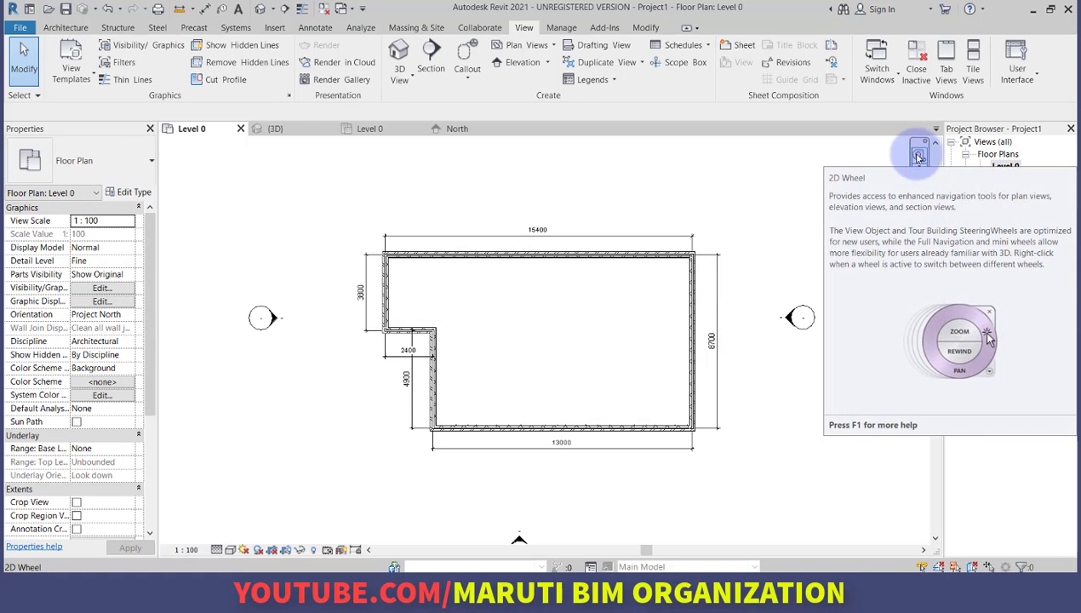
pyautogui.click(265, 10)
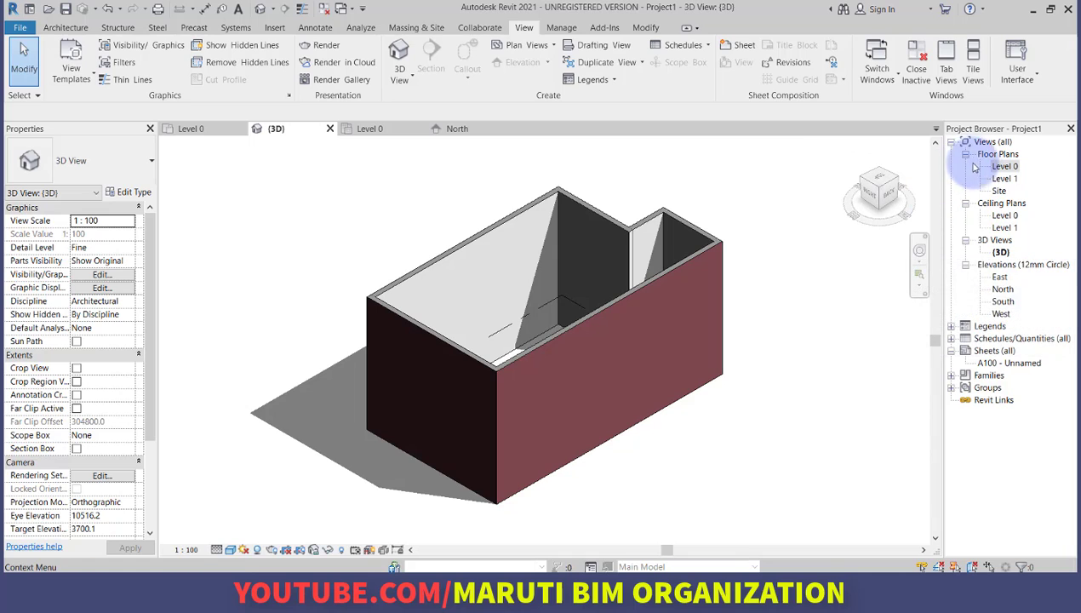
pyautogui.doubleClick(1004, 178)
pyautogui.doubleClick(1005, 166)
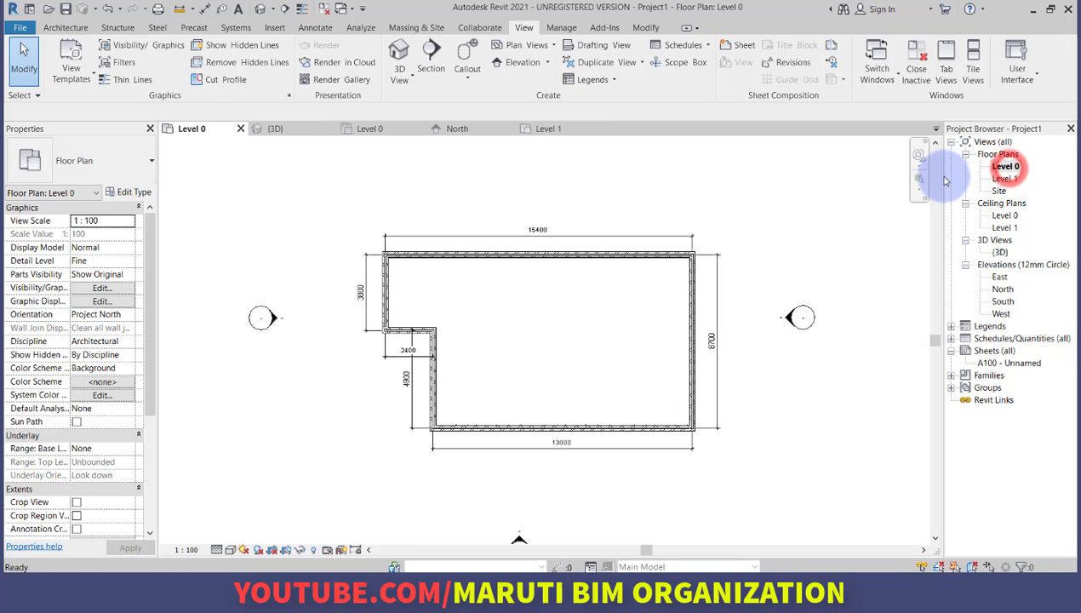
# Zoom into and pan the Level 0 floor plan using the 2D navigation wheel, and close the wheel.
pyautogui.click(917, 158)
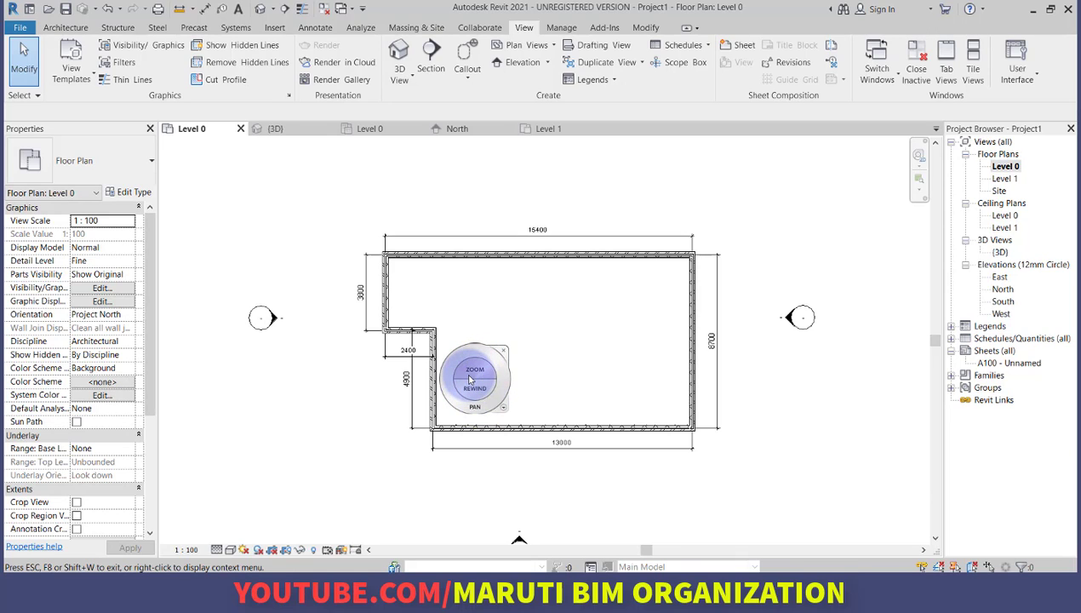
pyautogui.moveTo(468, 372)
pyautogui.mouseDown()
pyautogui.moveTo(481, 417)
pyautogui.moveTo(478, 360)
pyautogui.moveTo(498, 395)
pyautogui.moveTo(212, 427)
pyautogui.moveTo(881, 428)
pyautogui.moveTo(868, 430)
pyautogui.mouseUp()
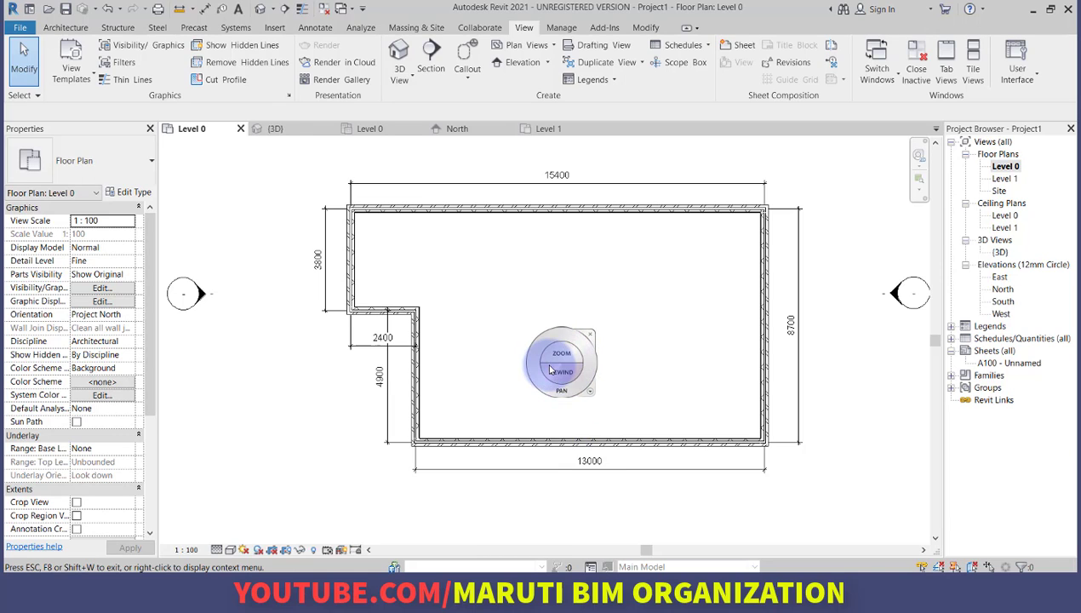
pyautogui.moveTo(553, 401); pyautogui.dragTo(471, 399)
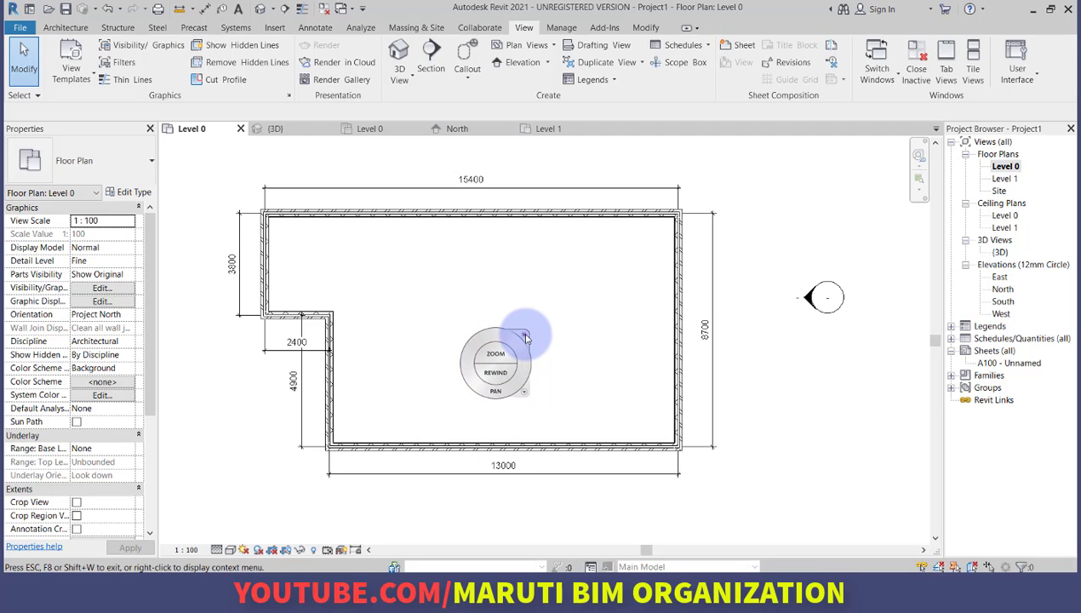
pyautogui.click(525, 338)
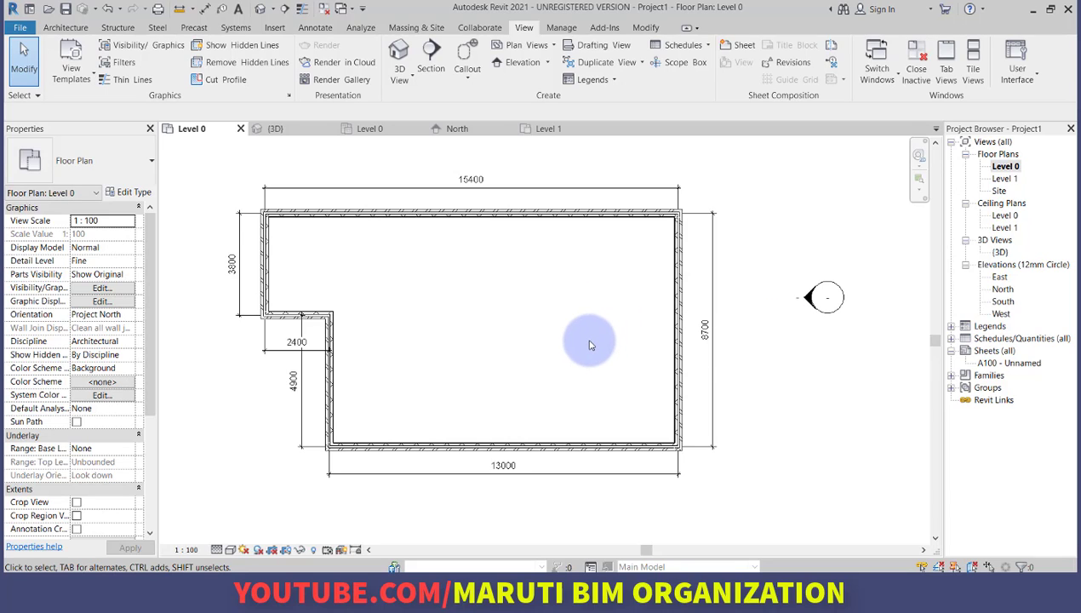
# Show and hide the 2D navigation wheel repeatedly over the Level 0 floor plan, leaving it hidden.
pyautogui.hotkey('shift', 'w')
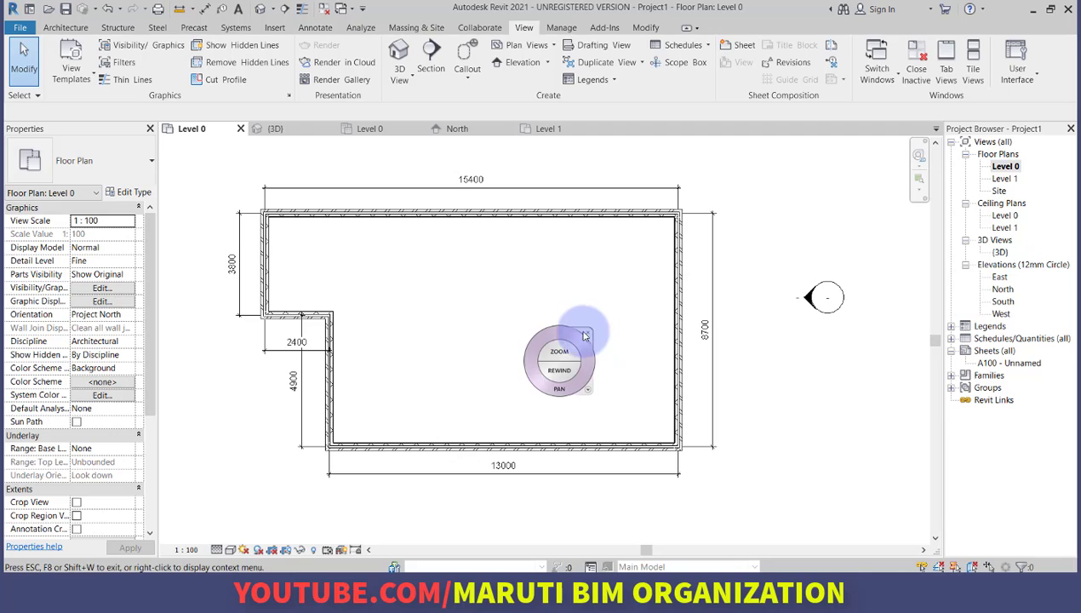
pyautogui.click(518, 318)
pyautogui.hotkey('shift', 'w')
pyautogui.hotkey('shift', 'w')
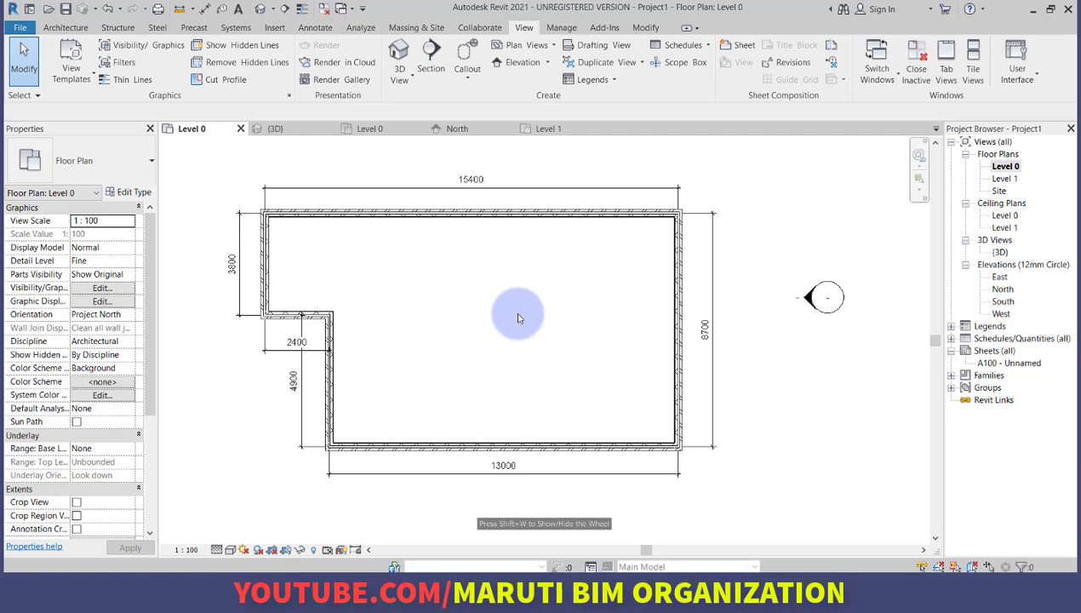
pyautogui.hotkey('shift', 'w')
pyautogui.hotkey('shift', 'w')
pyautogui.hotkey('shift', 'w')
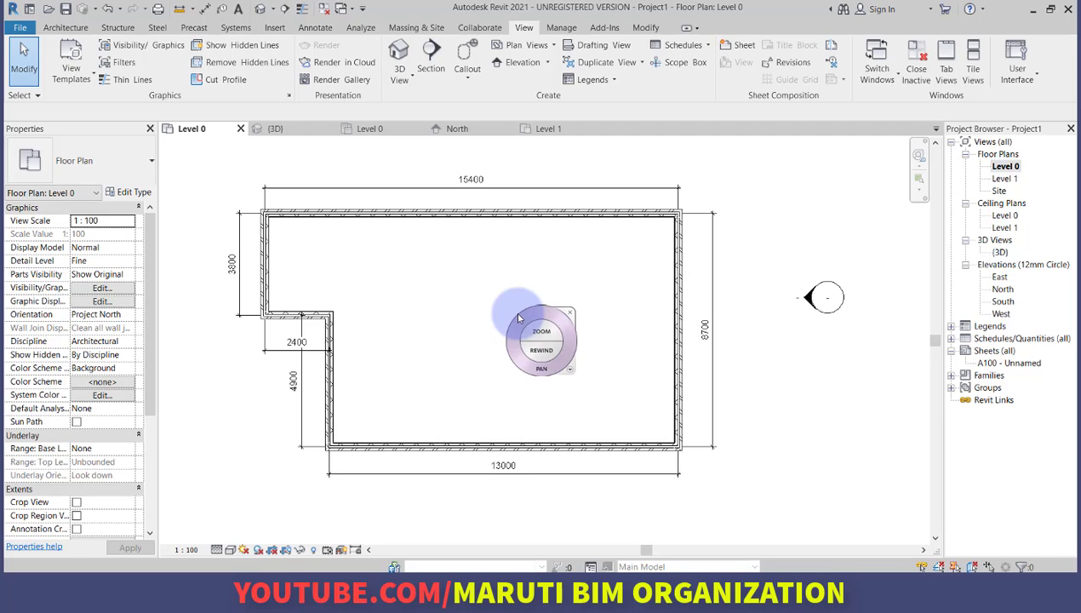
pyautogui.hotkey('shift', 'w')
pyautogui.hotkey('shift', 'w')
pyautogui.hotkey('shift', 'w')
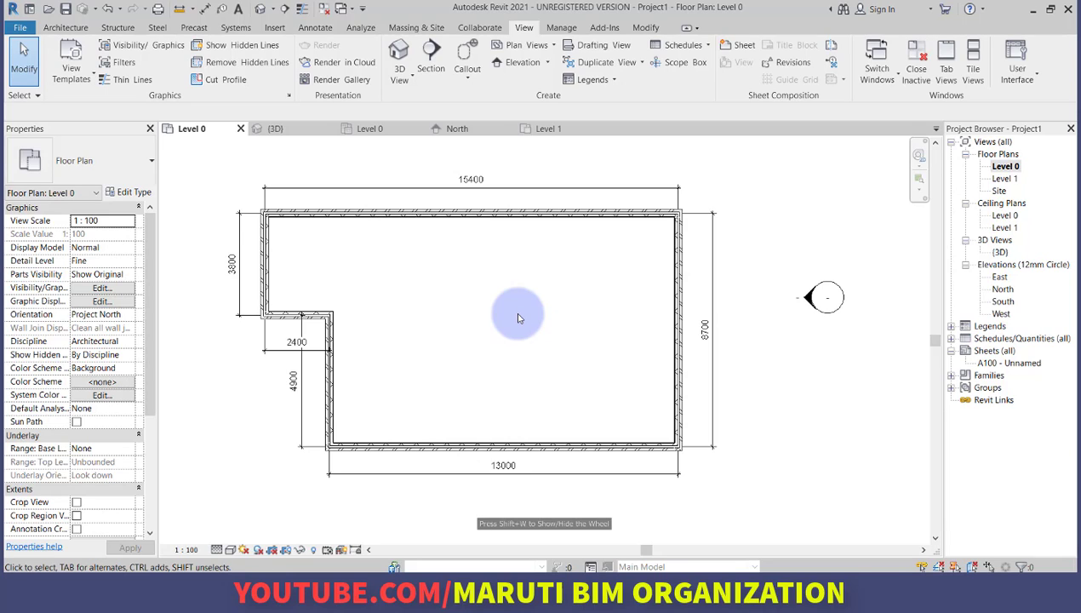
pyautogui.hotkey('shift', 'w')
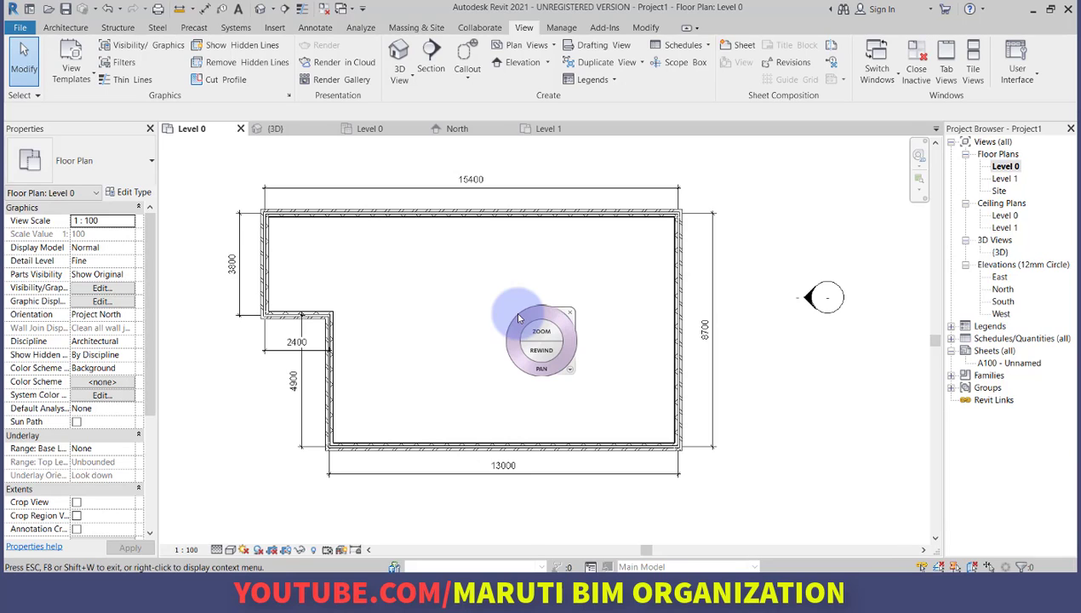
pyautogui.hotkey('shift', 'w')
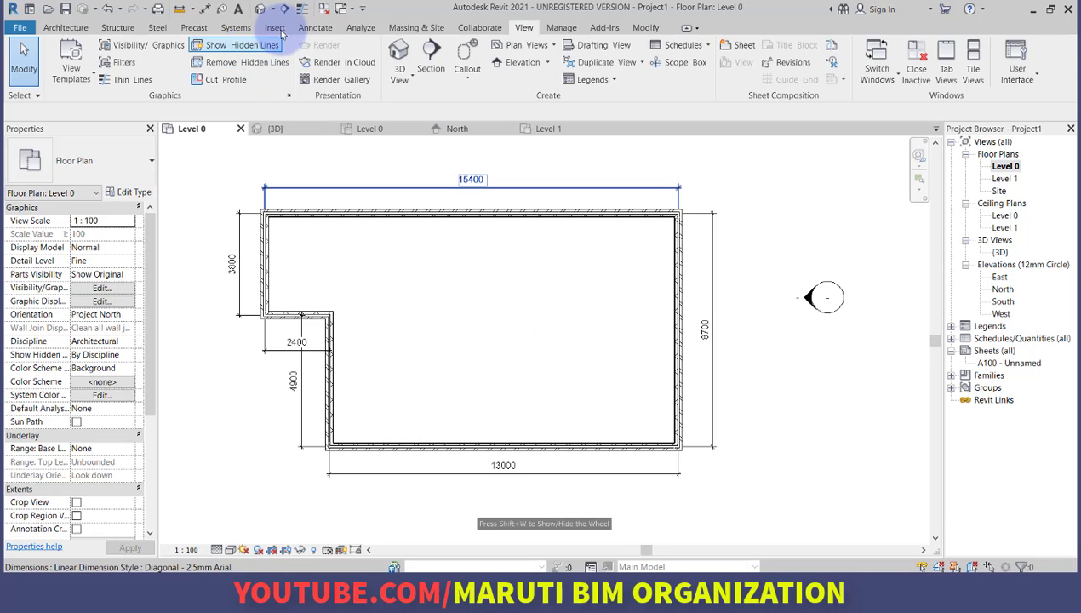
# Open the 3D view, orbit, pan and look around the walls with the Full Navigation Wheel, and close the wheel.
pyautogui.click(261, 10)
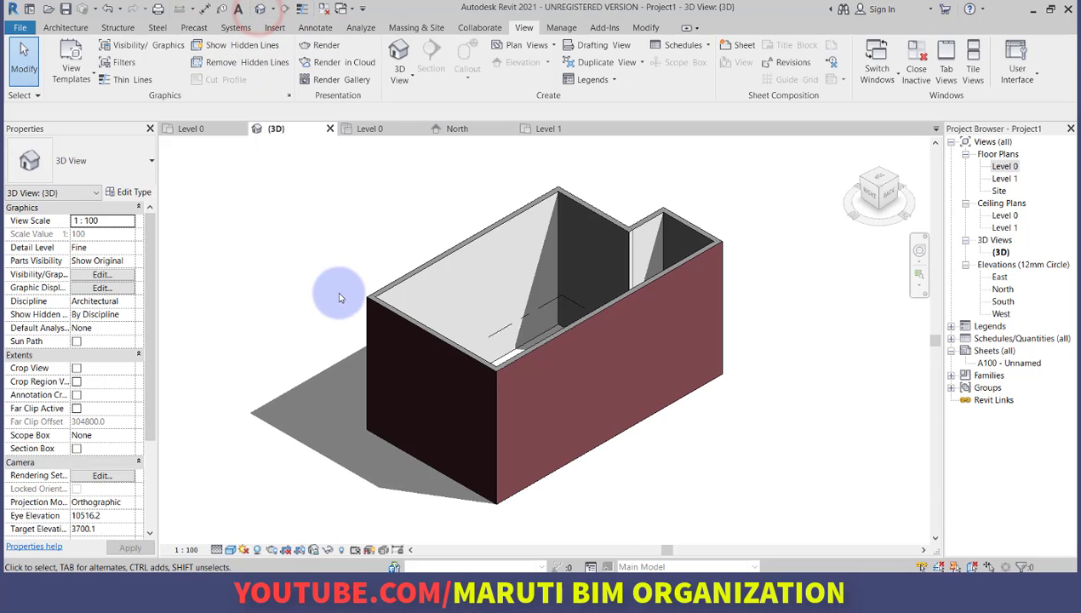
pyautogui.hotkey('shift', 'w')
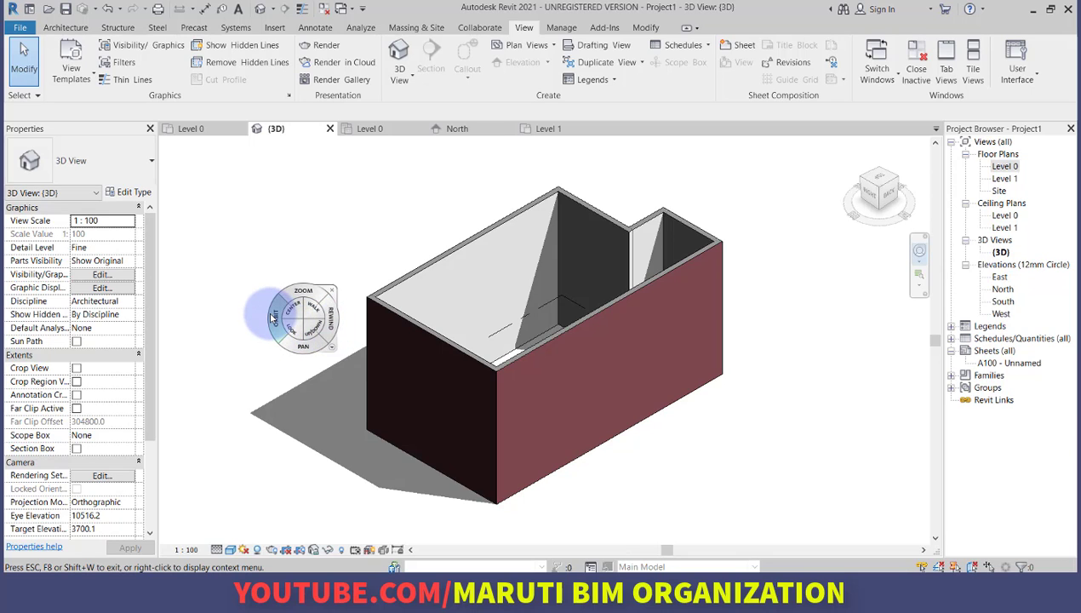
pyautogui.moveTo(270, 317); pyautogui.dragTo(501, 212)
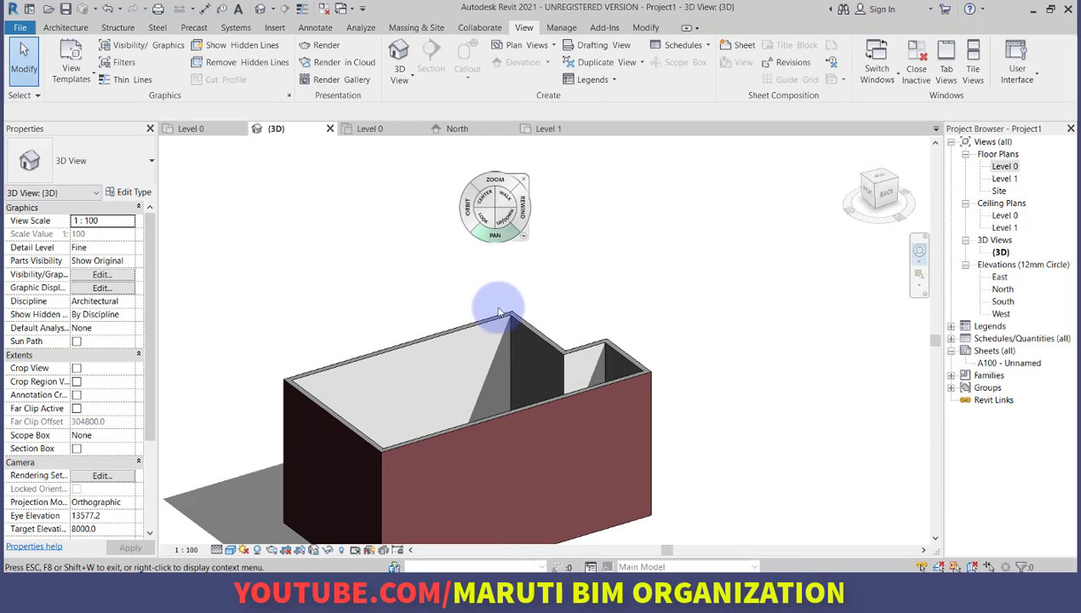
pyautogui.moveTo(559, 340); pyautogui.dragTo(548, 304)
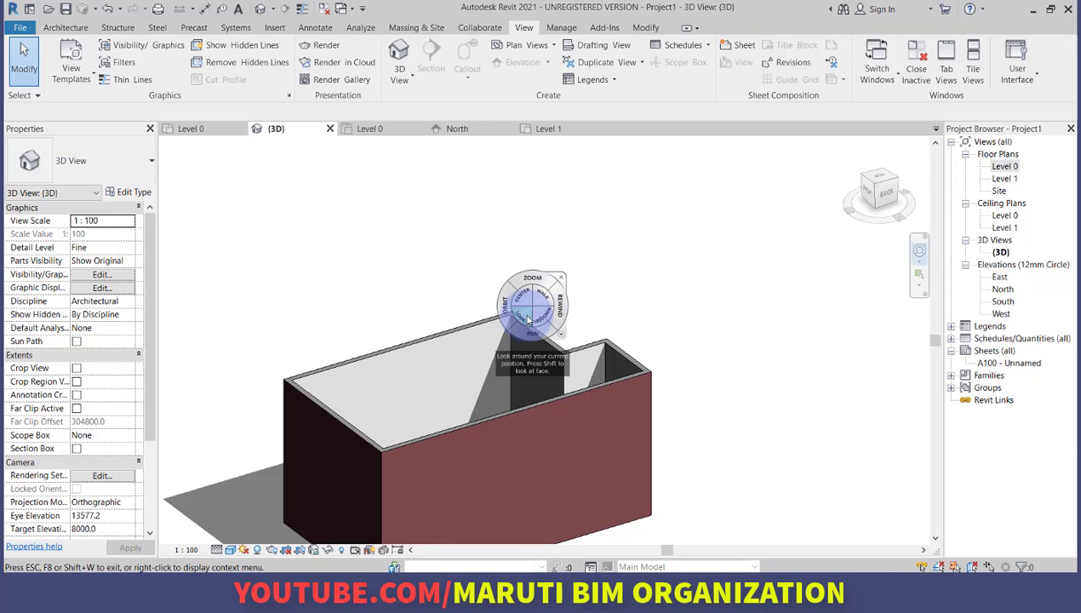
pyautogui.moveTo(527, 320); pyautogui.dragTo(570, 159)
pyautogui.moveTo(536, 498); pyautogui.dragTo(525, 364)
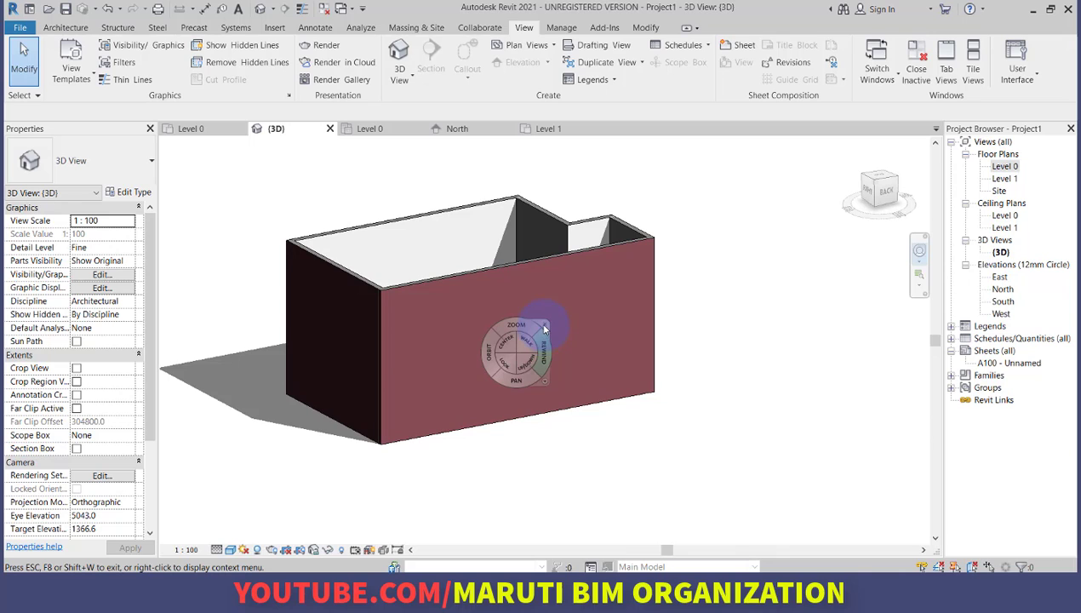
pyautogui.click(545, 326)
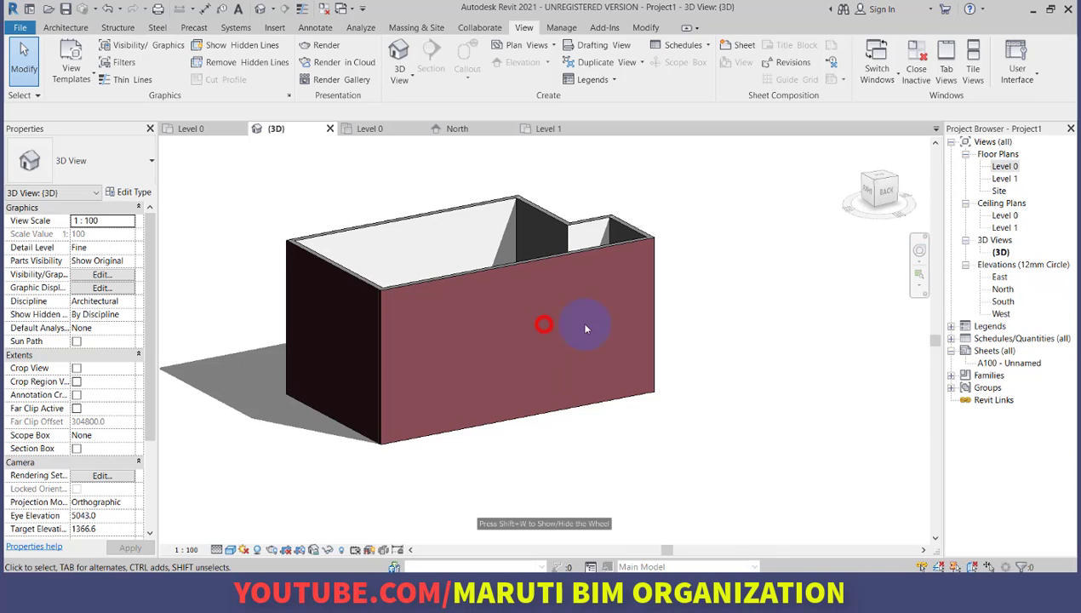
# Display the list of zoom options for the 3D view.
pyautogui.click(917, 286)
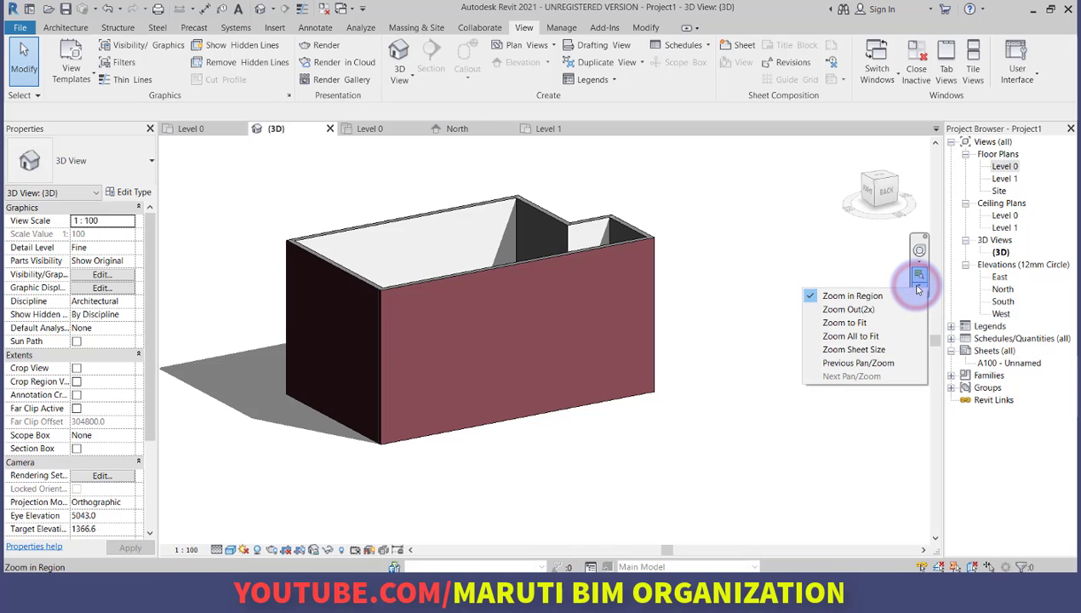
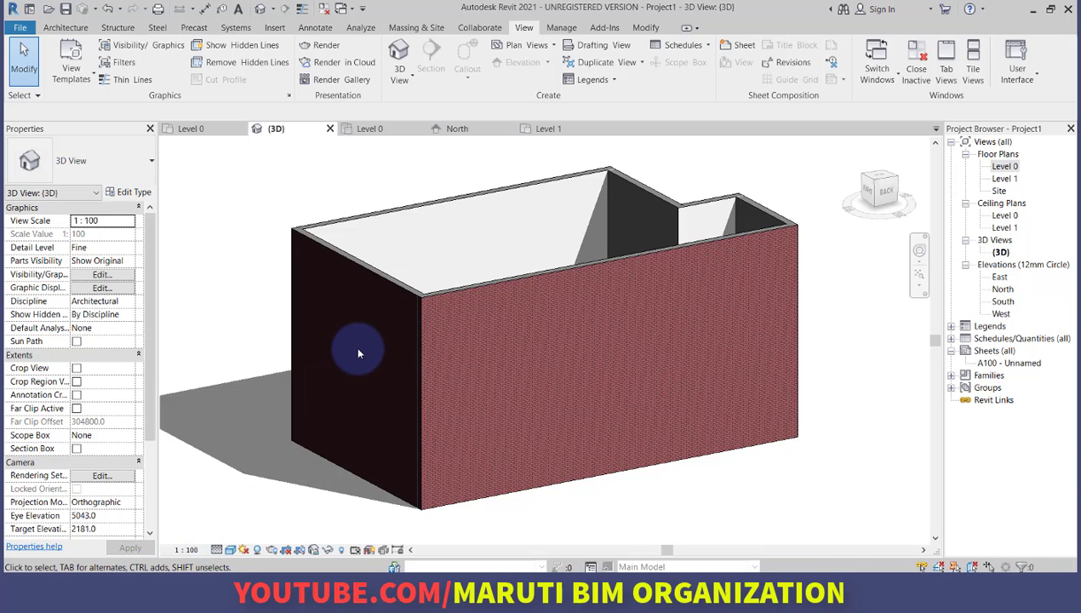
# Toggle Select Elements by Face and test selecting and deselecting the long brick wall by its face.
pyautogui.click(507, 287)
pyautogui.click(746, 534)
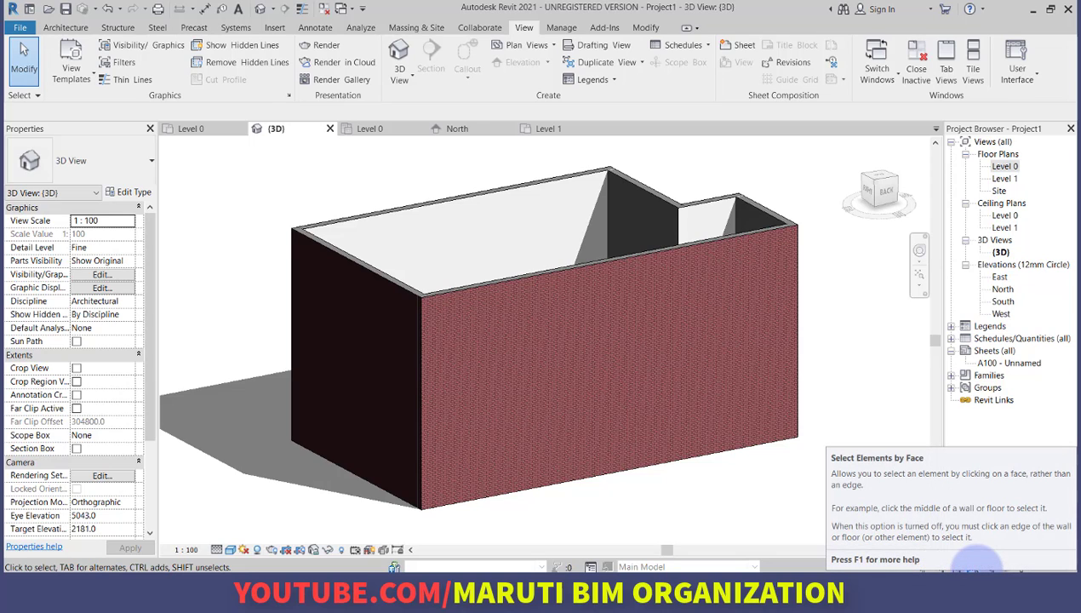
pyautogui.click(575, 396)
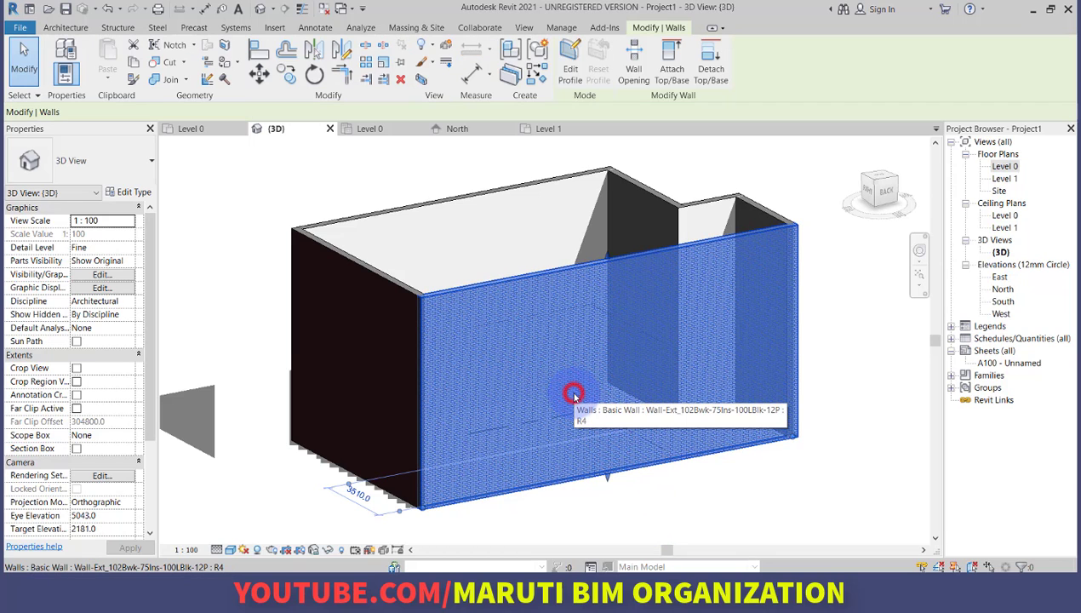
pyautogui.click(700, 483)
pyautogui.click(972, 565)
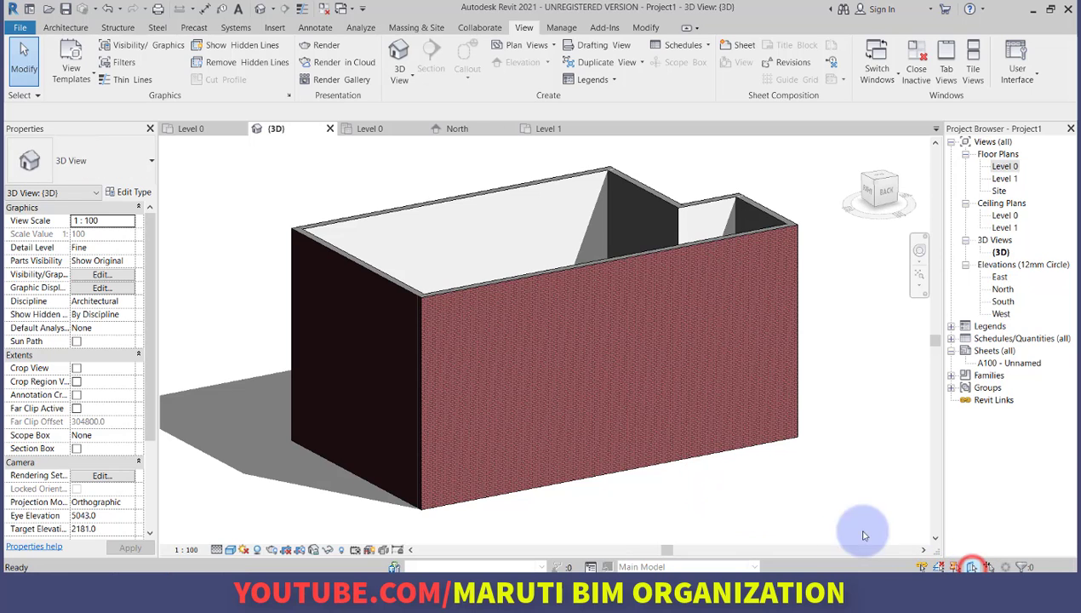
pyautogui.click(499, 393)
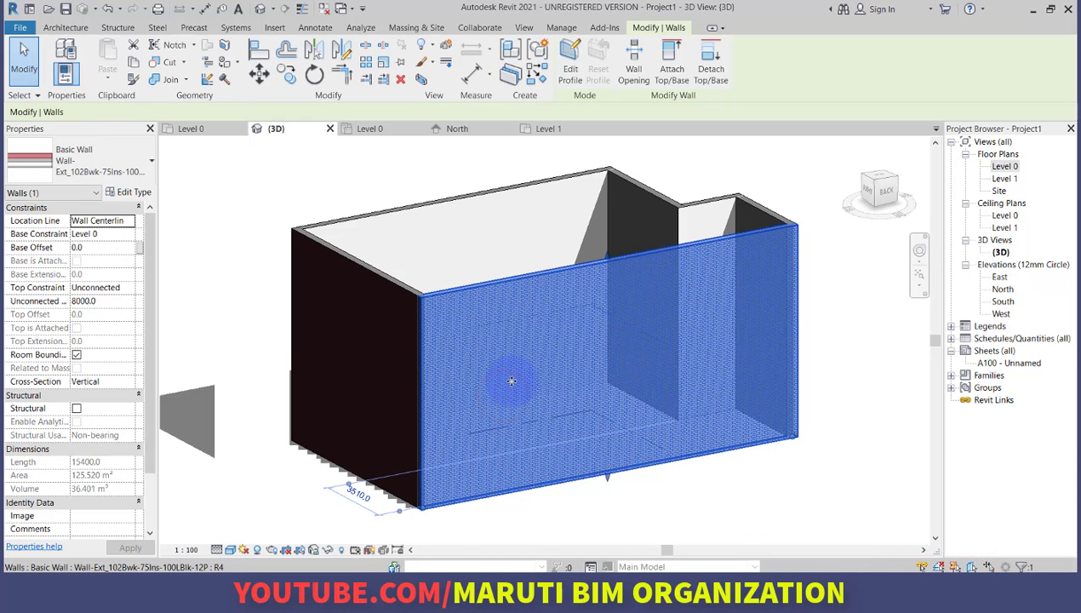
pyautogui.click(706, 502)
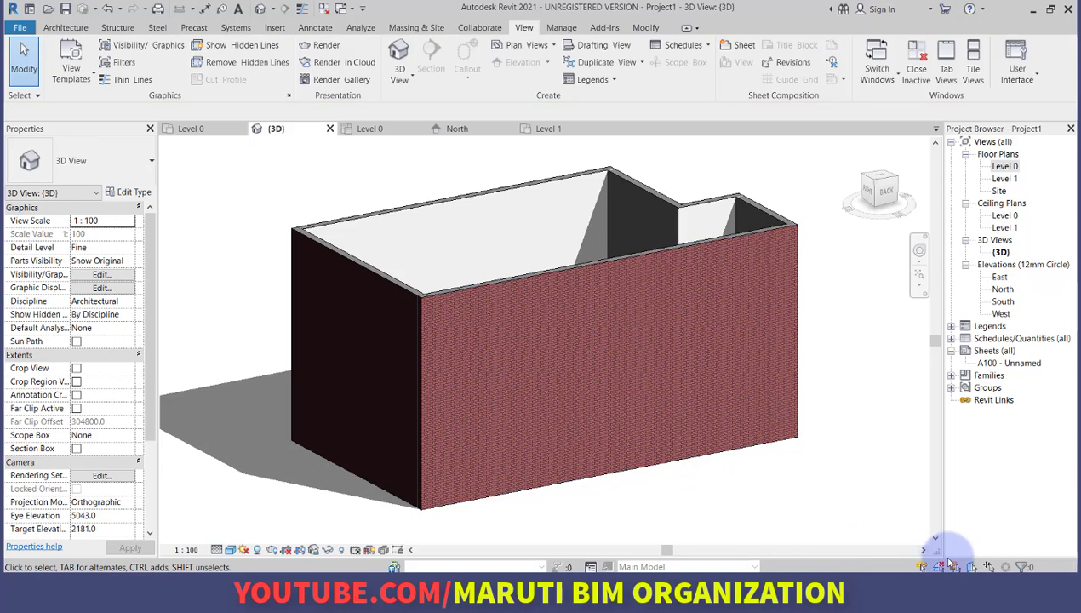
# Select and deselect the brick wall by its top edge and by its face to compare both ways of picking.
pyautogui.click(605, 263)
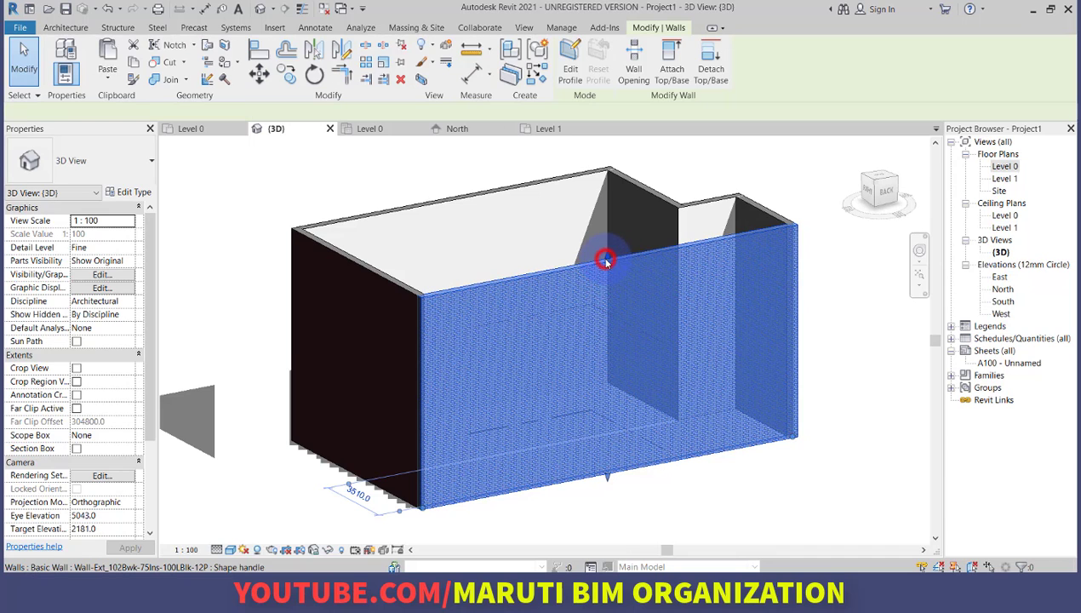
pyautogui.click(705, 522)
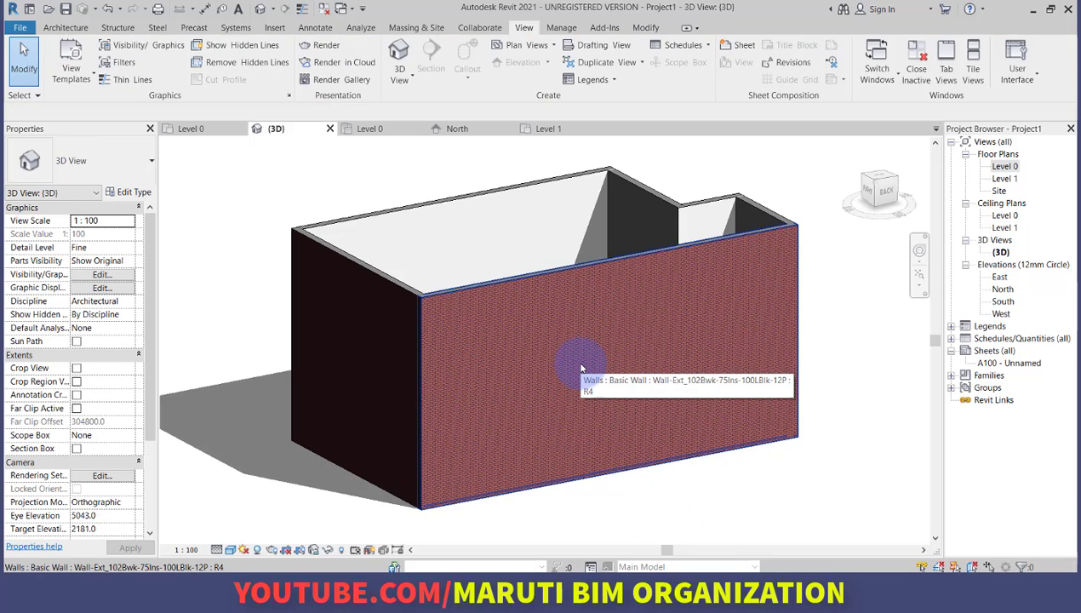
pyautogui.click(553, 298)
pyautogui.click(685, 498)
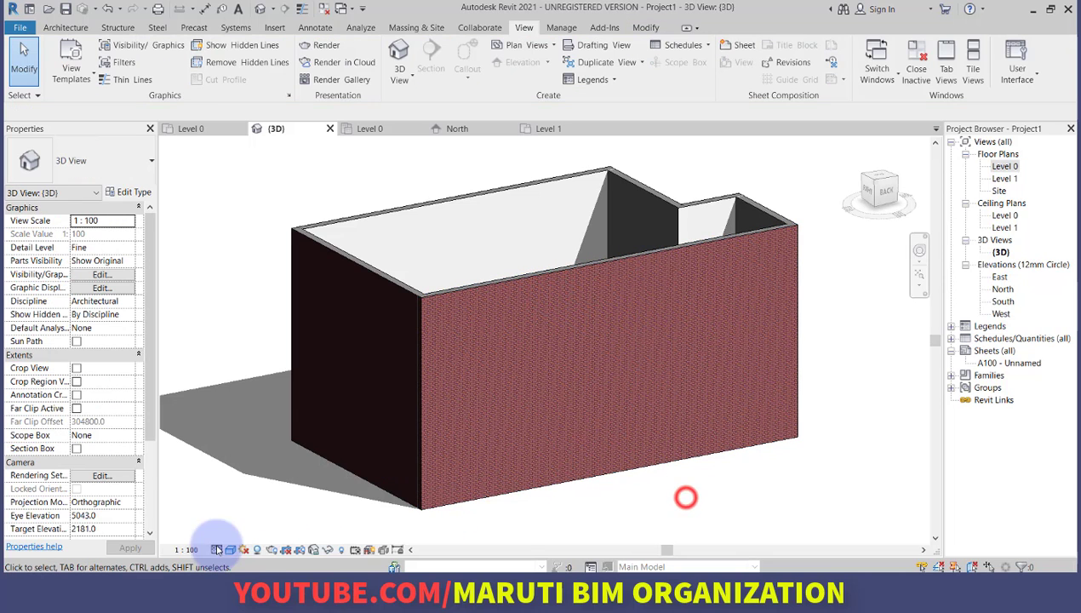
pyautogui.click(481, 320)
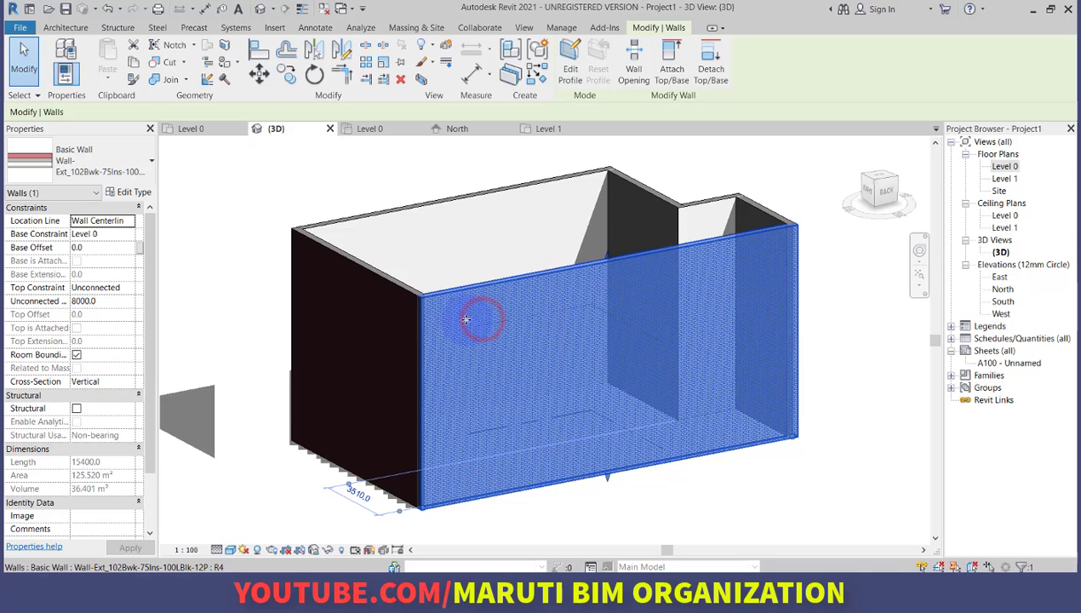
pyautogui.click(395, 323)
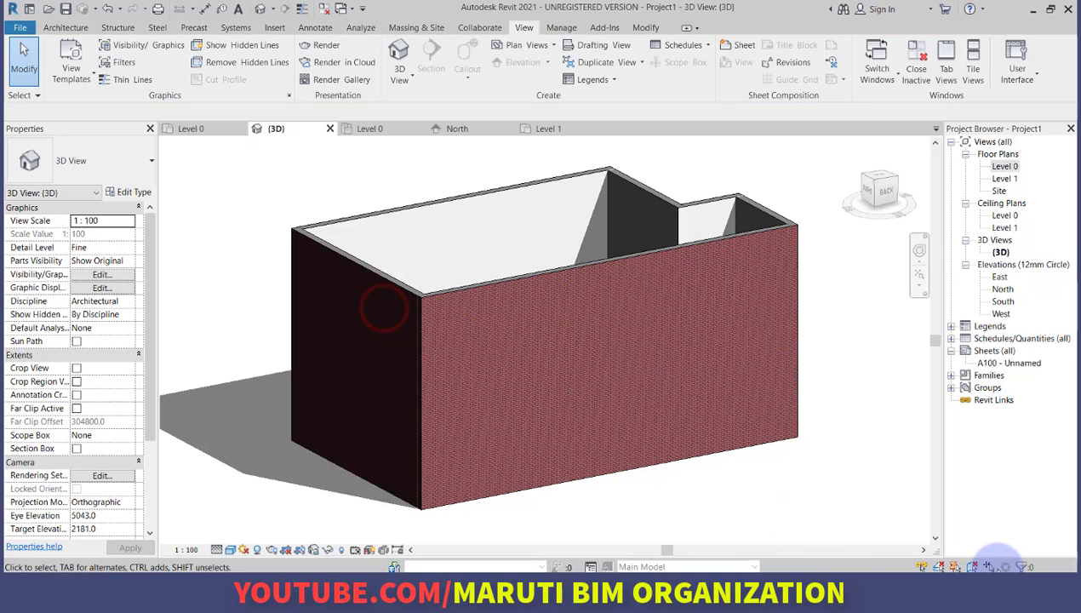
# Turn on Select Elements by Face and alternately select the dark side wall and the brick wall by their faces.
pyautogui.click(972, 566)
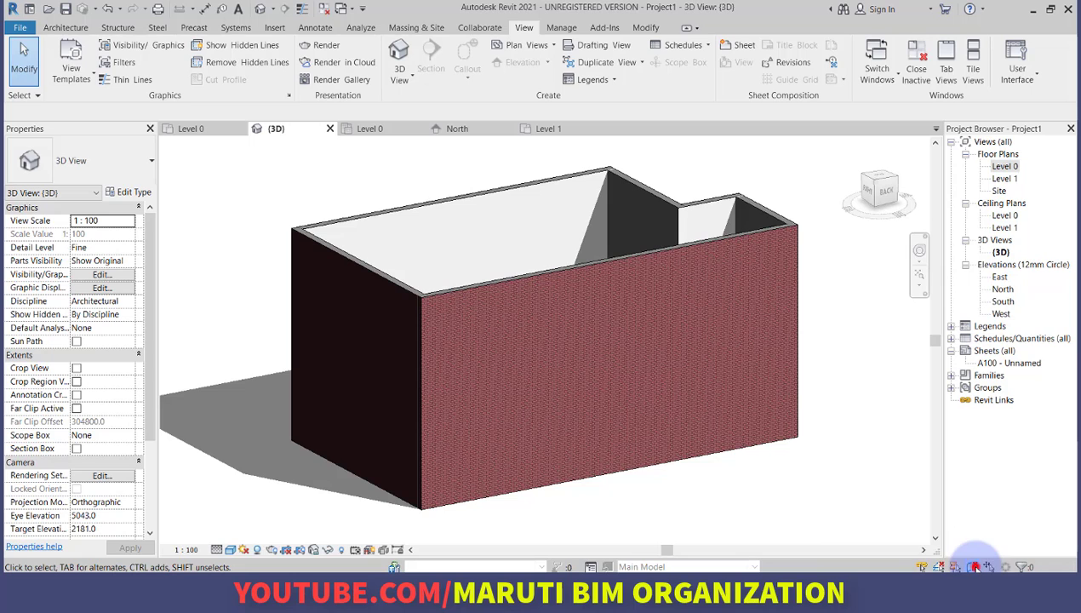
pyautogui.click(344, 341)
pyautogui.click(446, 326)
pyautogui.click(386, 323)
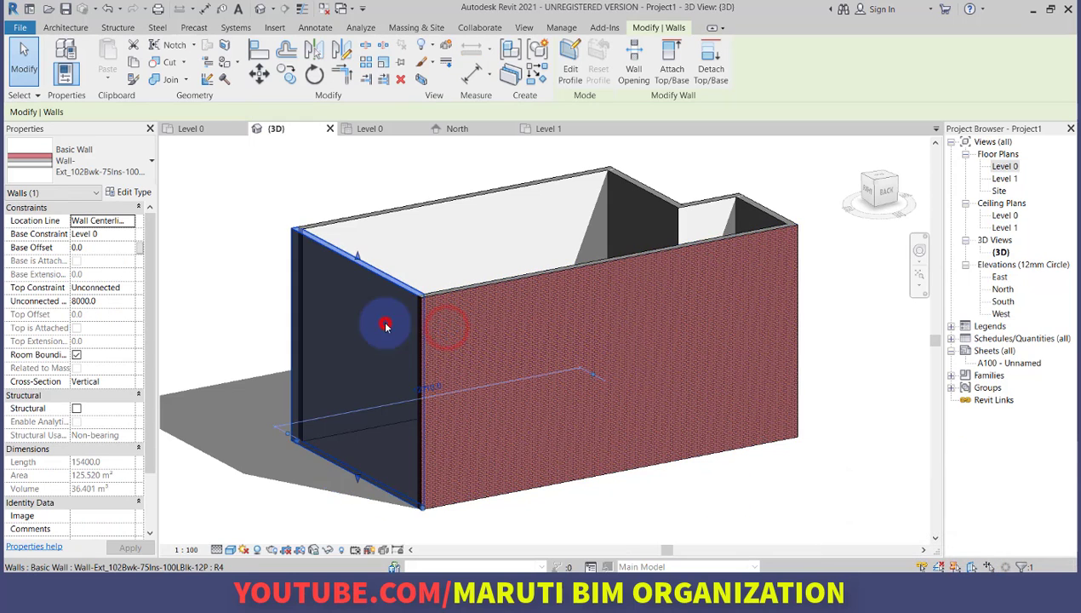
# Select the brick wall, add the side, rear and inner return walls to the selection, and clear it.
pyautogui.click(451, 329)
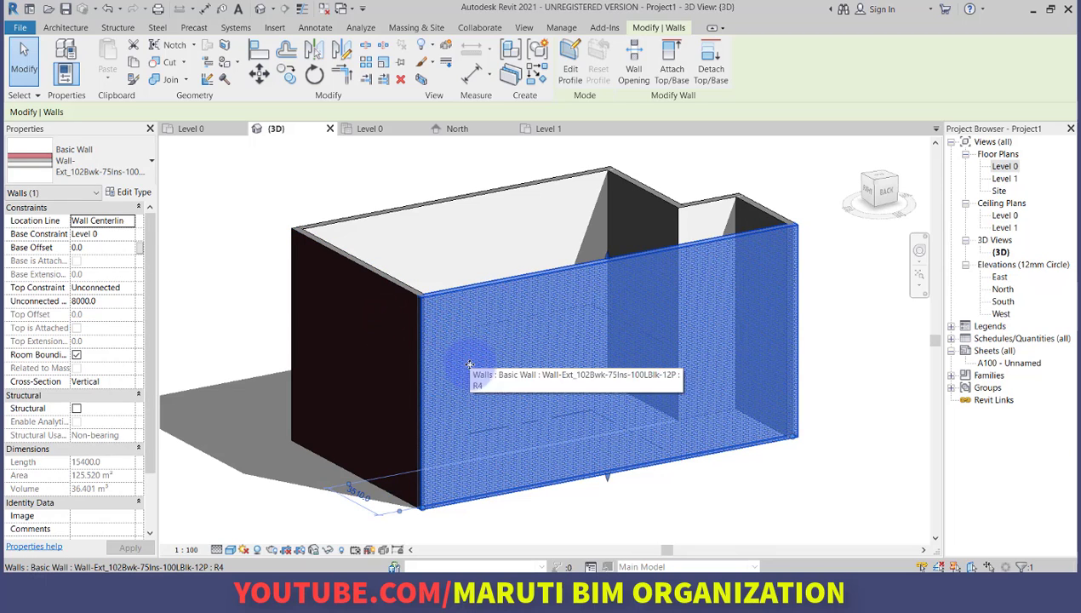
pyautogui.keyDown('ctrl'); pyautogui.click(383, 365); pyautogui.keyUp('ctrl')
pyautogui.keyDown('ctrl'); pyautogui.click(418, 268); pyautogui.keyUp('ctrl')
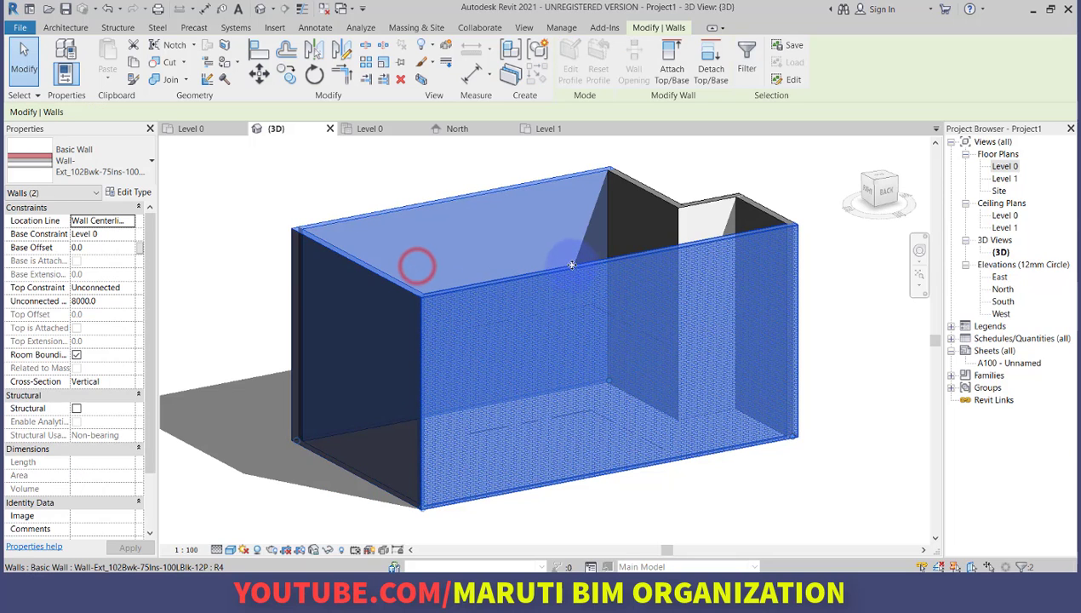
pyautogui.keyDown('ctrl'); pyautogui.click(626, 223); pyautogui.keyUp('ctrl')
pyautogui.click(724, 501)
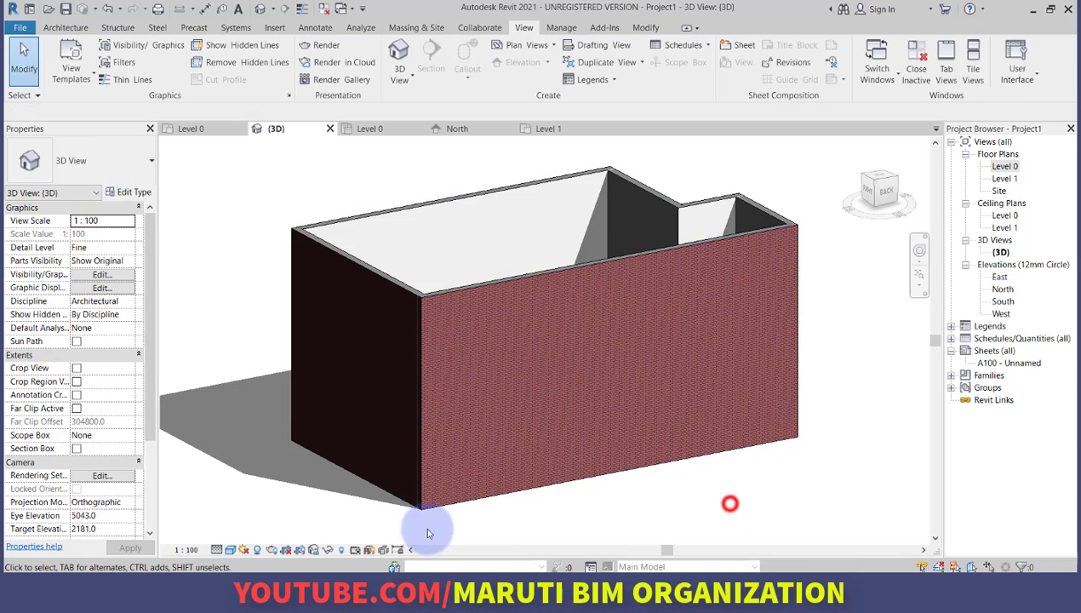
# Select the brick, side and rear walls together, remove the rear and brick walls from the selection, and clear it.
pyautogui.click(544, 409)
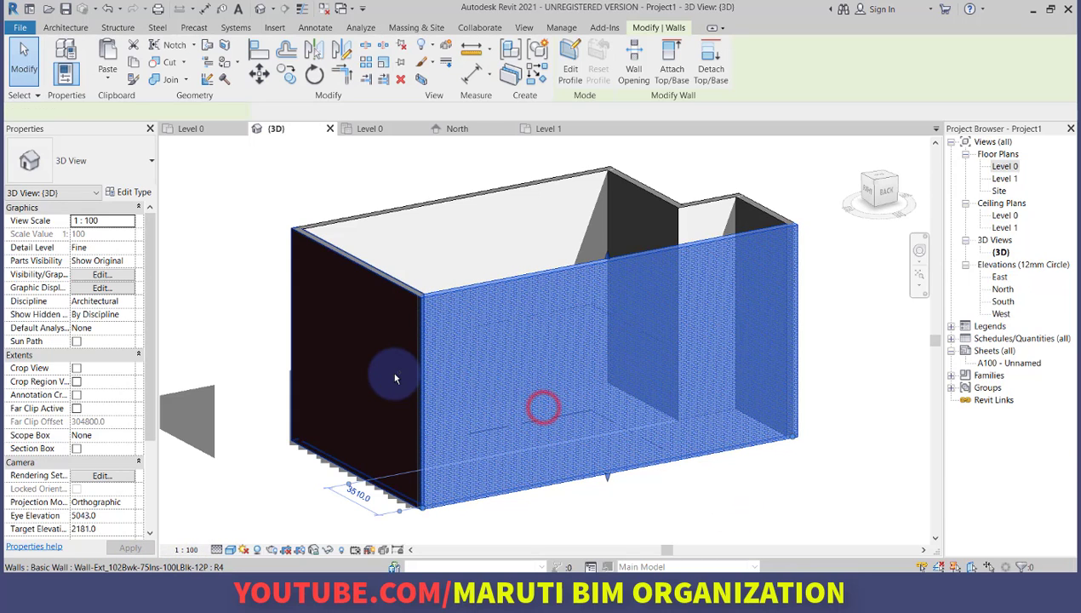
pyautogui.keyDown('ctrl'); pyautogui.click(459, 240); pyautogui.keyUp('ctrl')
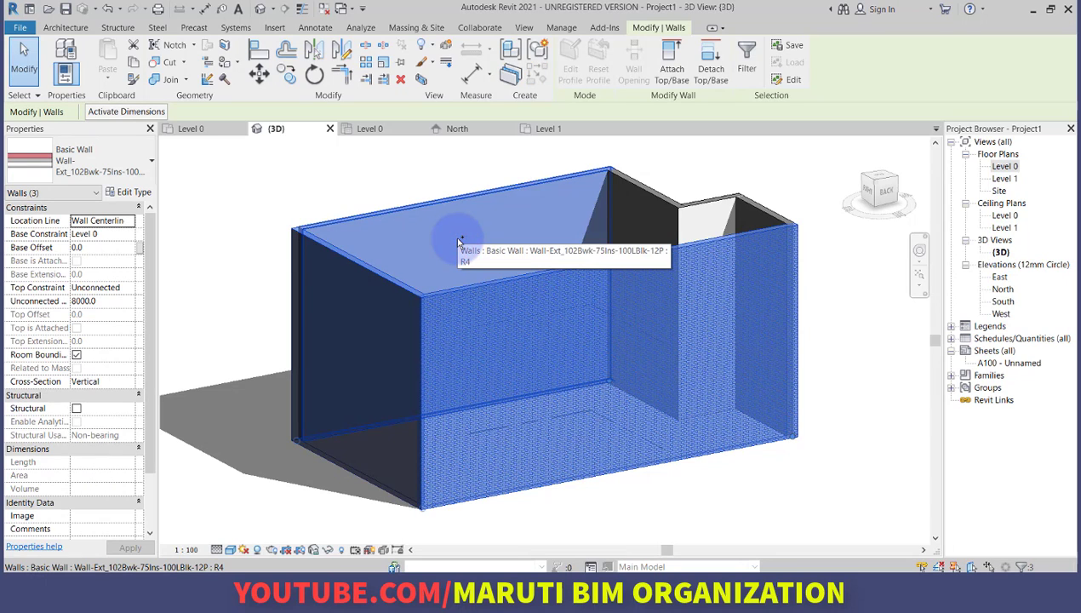
pyautogui.keyDown('shift'); pyautogui.click(428, 233); pyautogui.keyUp('shift')
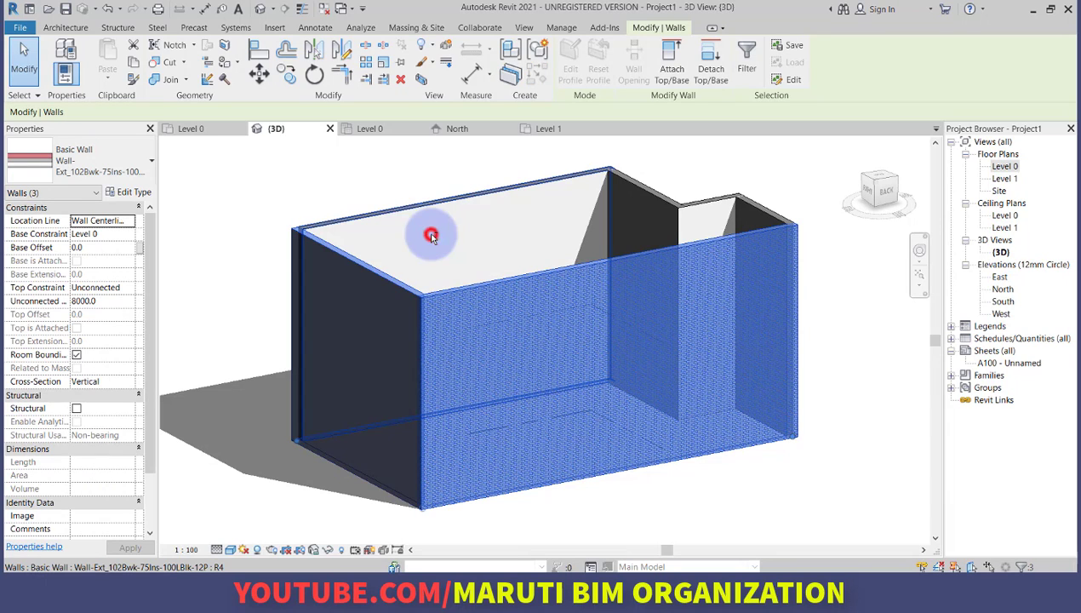
pyautogui.keyDown('shift'); pyautogui.click(493, 317); pyautogui.keyUp('shift')
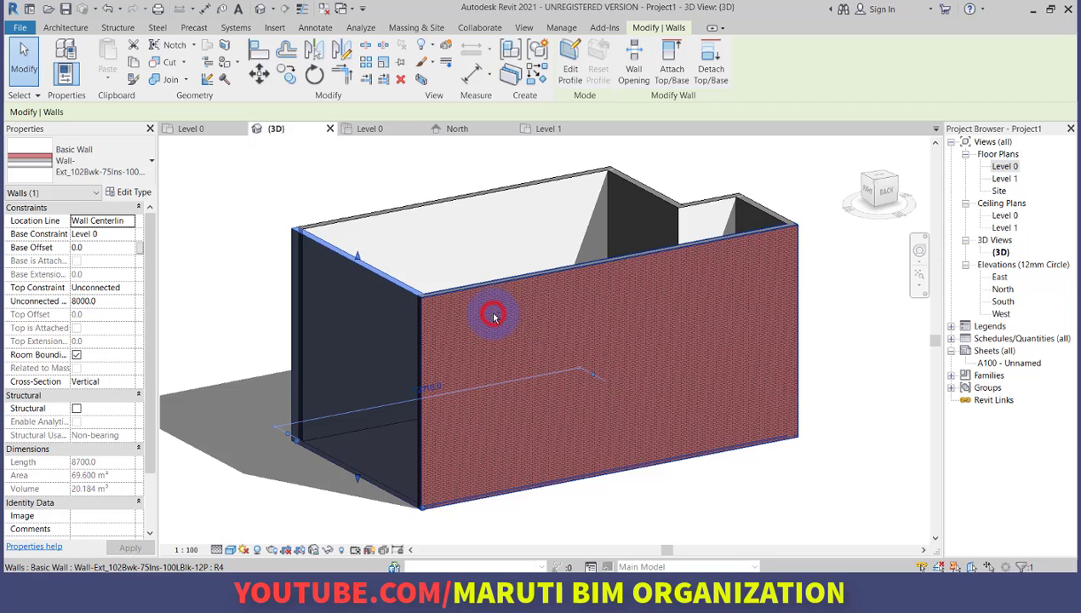
pyautogui.click(777, 507)
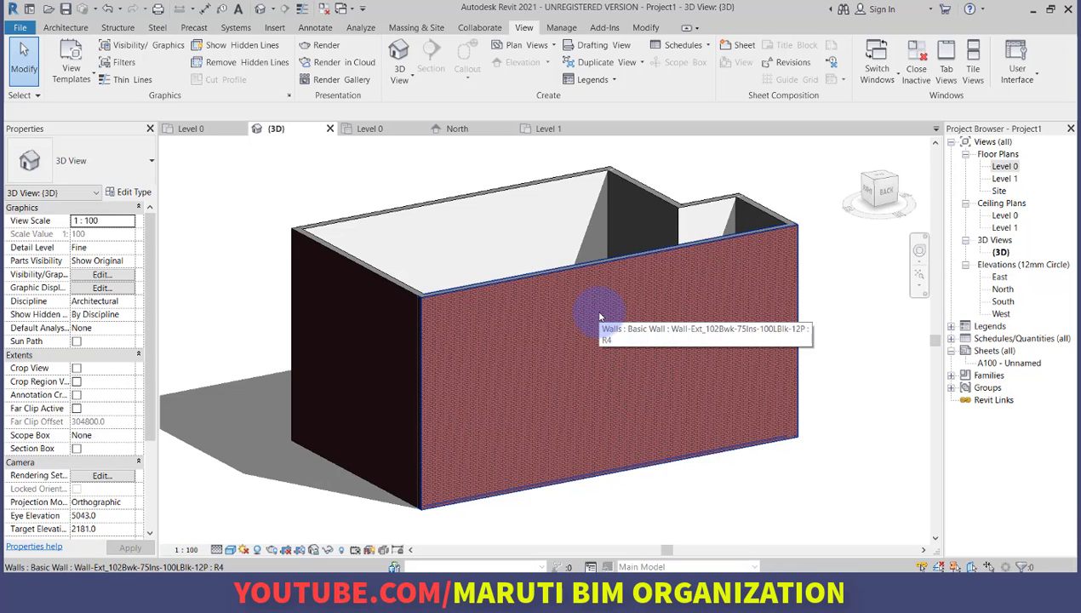
# Select the whole chain of connected walls starting from the brick wall, and clear the selection.
pyautogui.press('Tab')
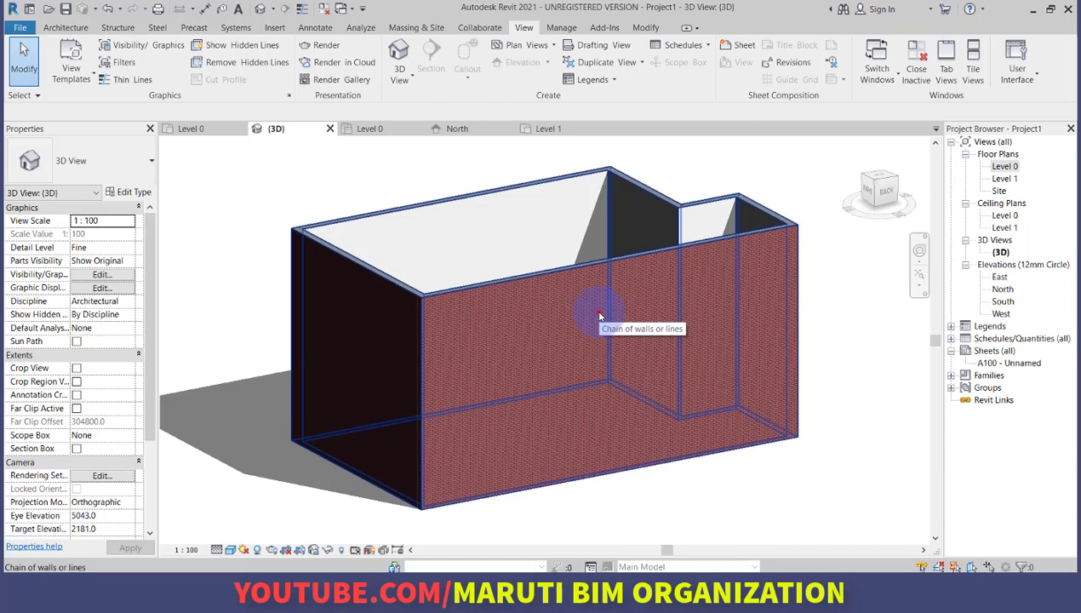
pyautogui.click(599, 316)
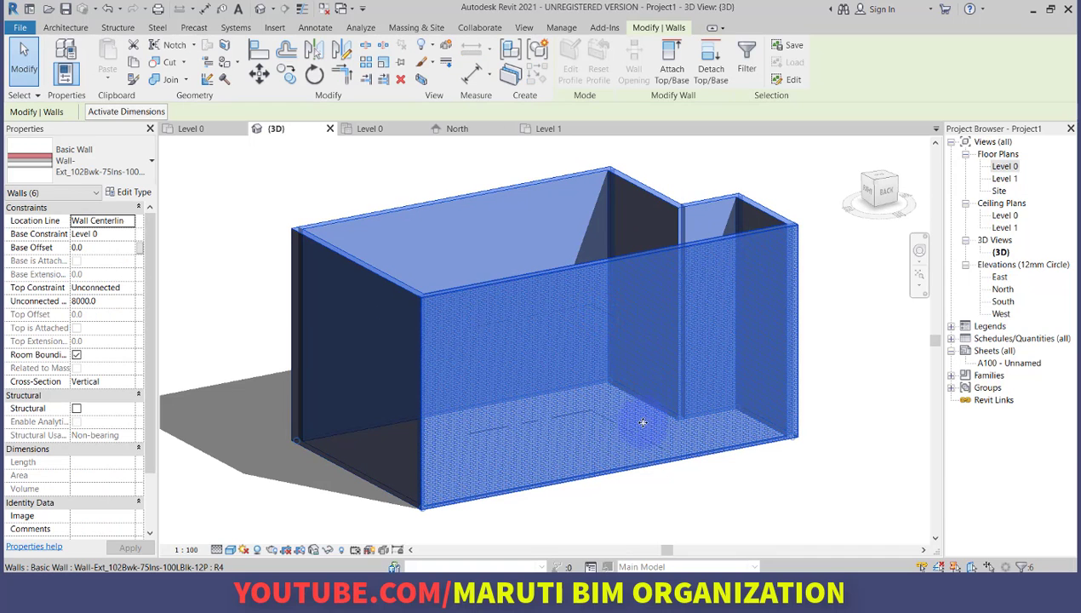
pyautogui.click(660, 504)
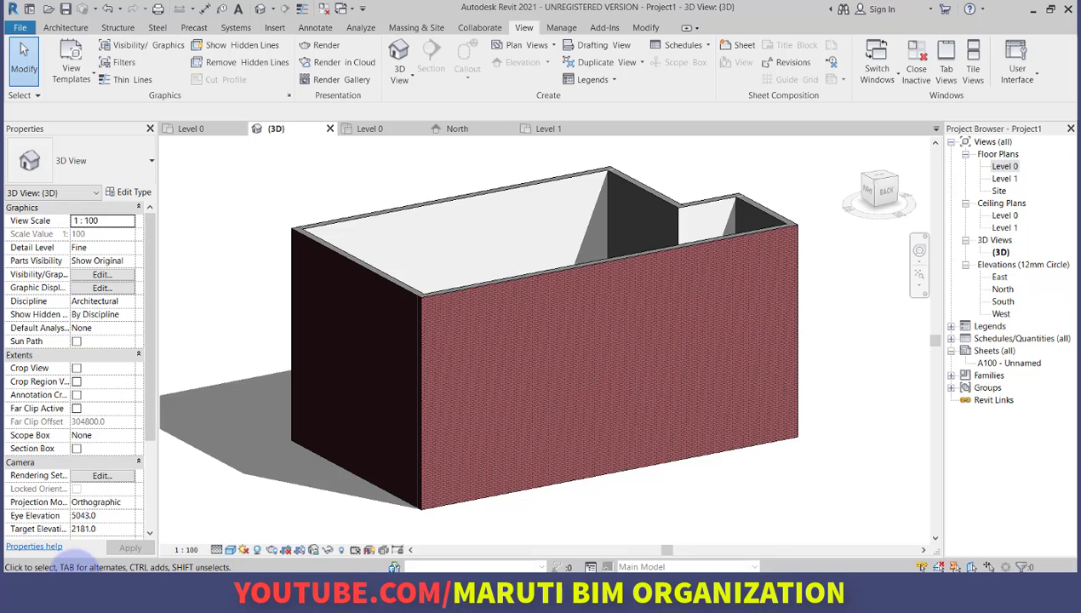
# Open the Level 0 floor plan and dismiss the save reminder without saving.
pyautogui.doubleClick(1005, 169)
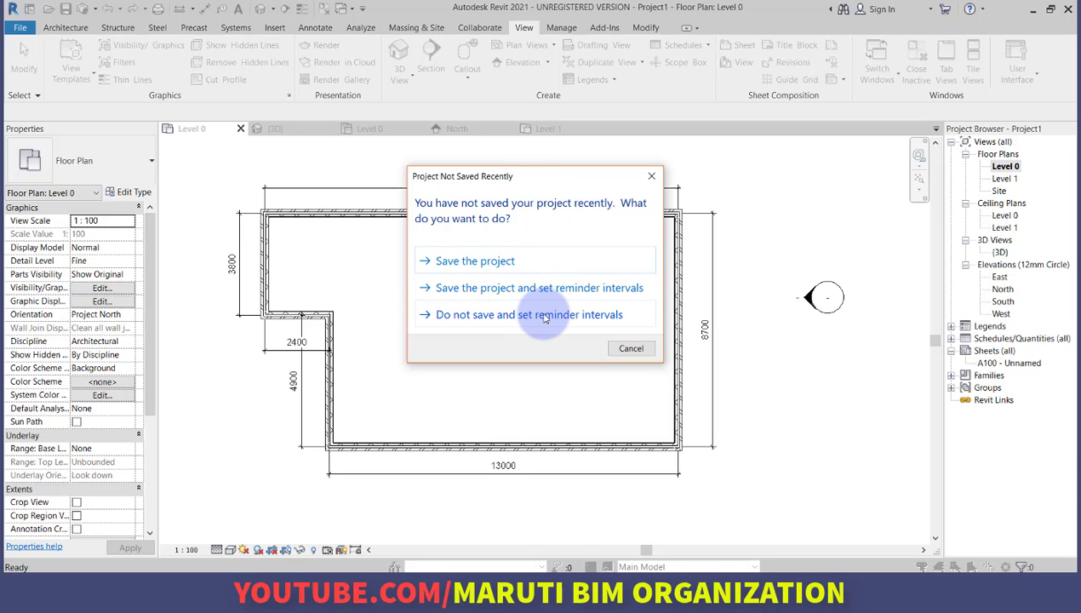
pyautogui.click(626, 347)
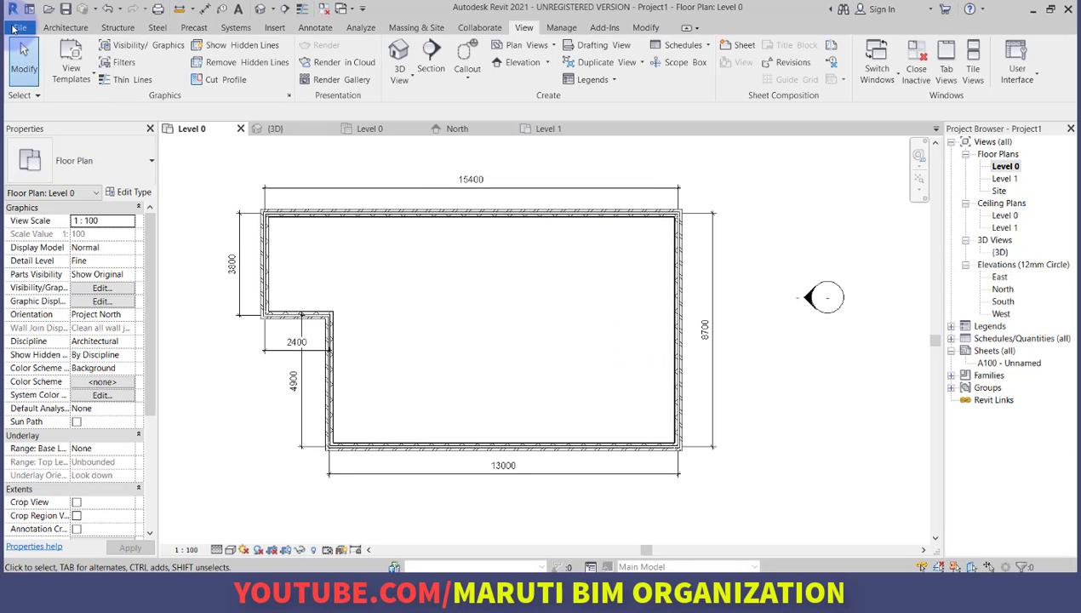
# Draw a horizontal wall about 5100 mm long and 8000 mm high inside the building outline on Level 0.
pyautogui.click(65, 27)
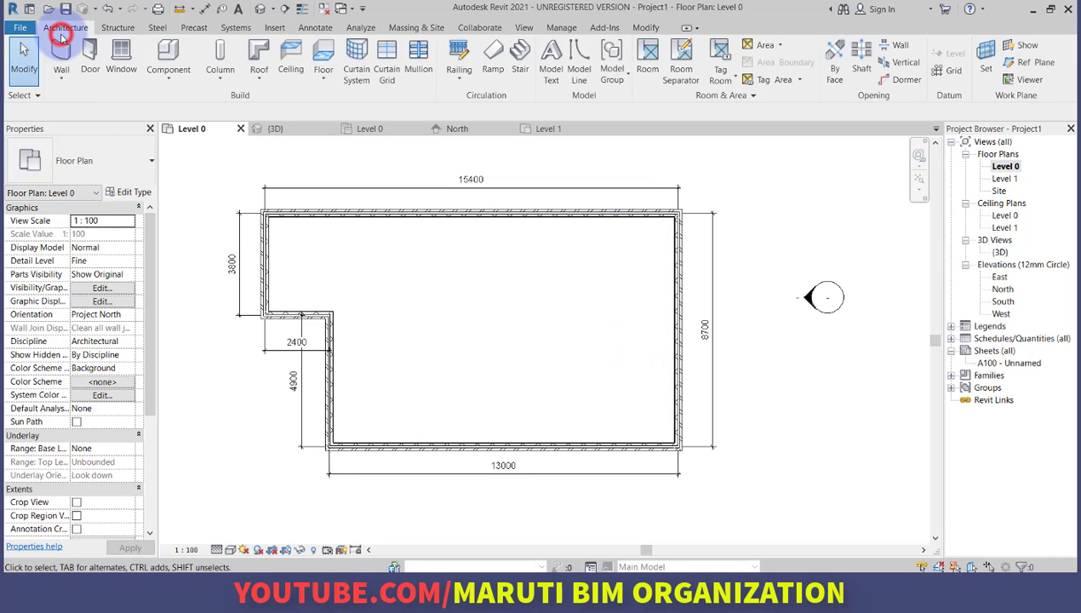
pyautogui.click(73, 57)
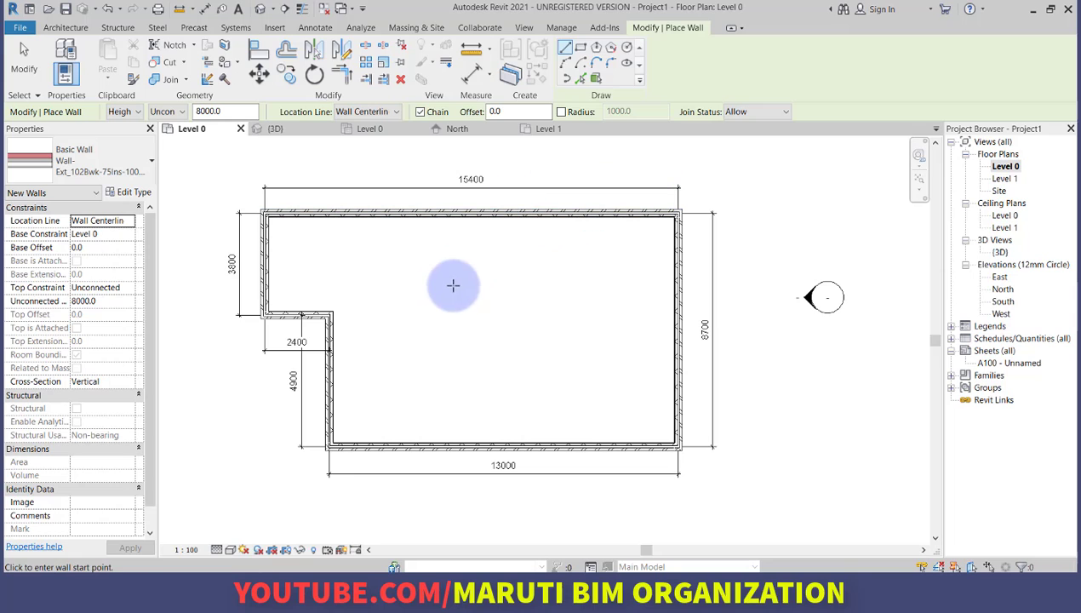
pyautogui.click(411, 284)
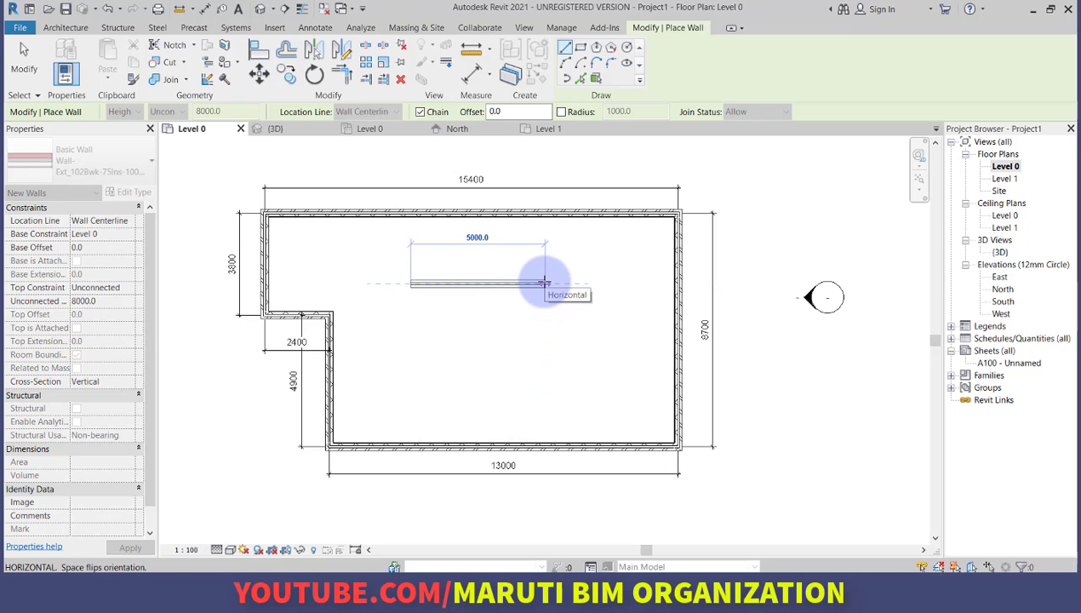
pyautogui.scroll(4, 545, 282)
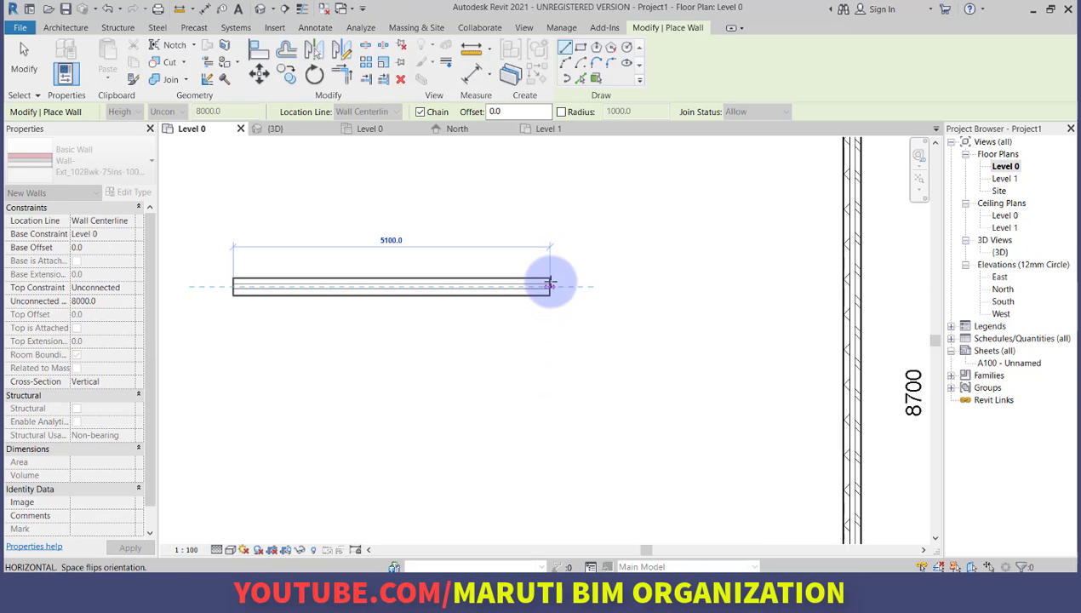
pyautogui.click(549, 283)
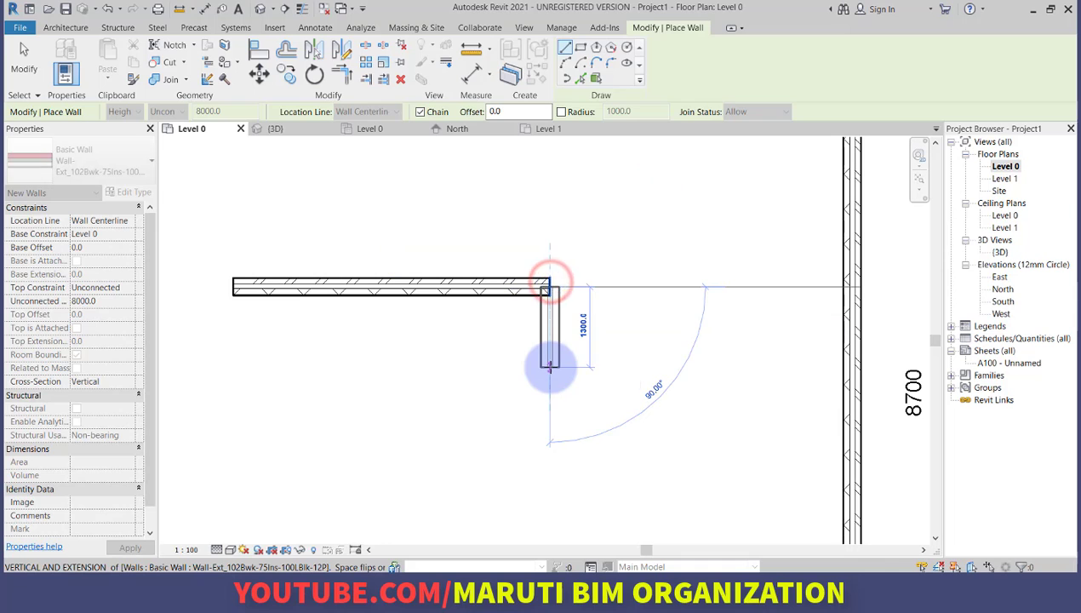
pyautogui.press('Escape')
pyautogui.press('Escape')
# Draw a horizontal Wall-Ext_50Cdg-100Ins-200Cdg wall about 5100 mm long below the existing interior wall, flipping its orientation repeatedly before placing its end.
pyautogui.click(77, 54)
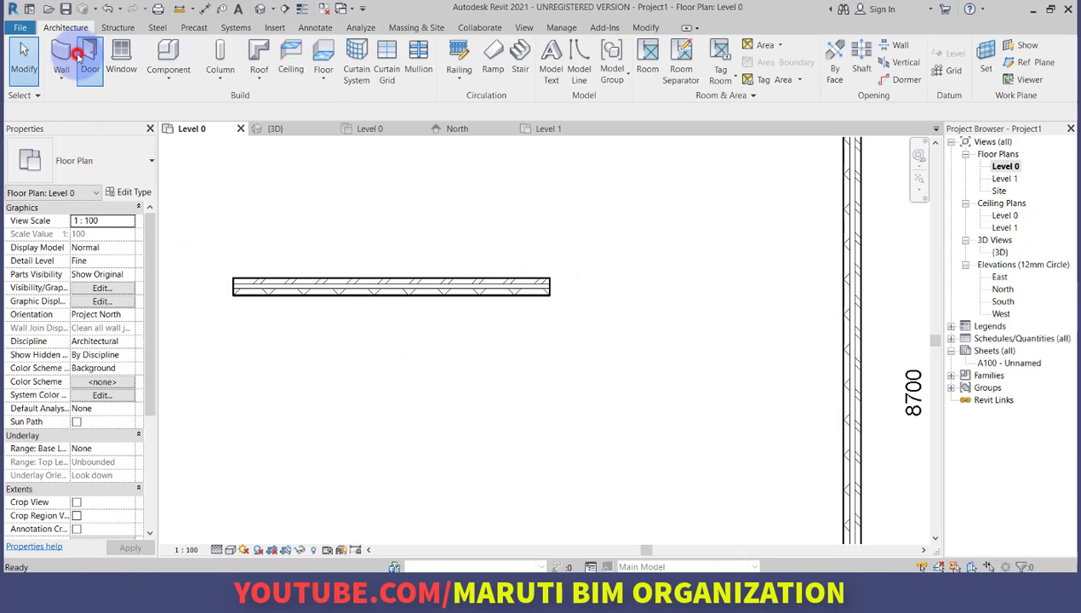
pyautogui.press('Escape')
pyautogui.click(65, 51)
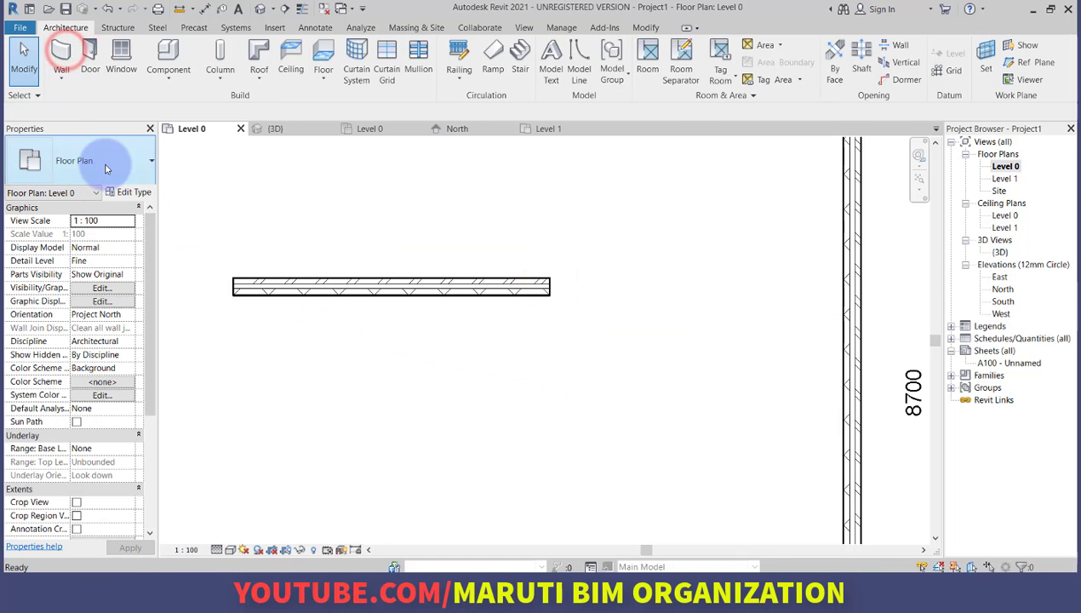
pyautogui.click(57, 52)
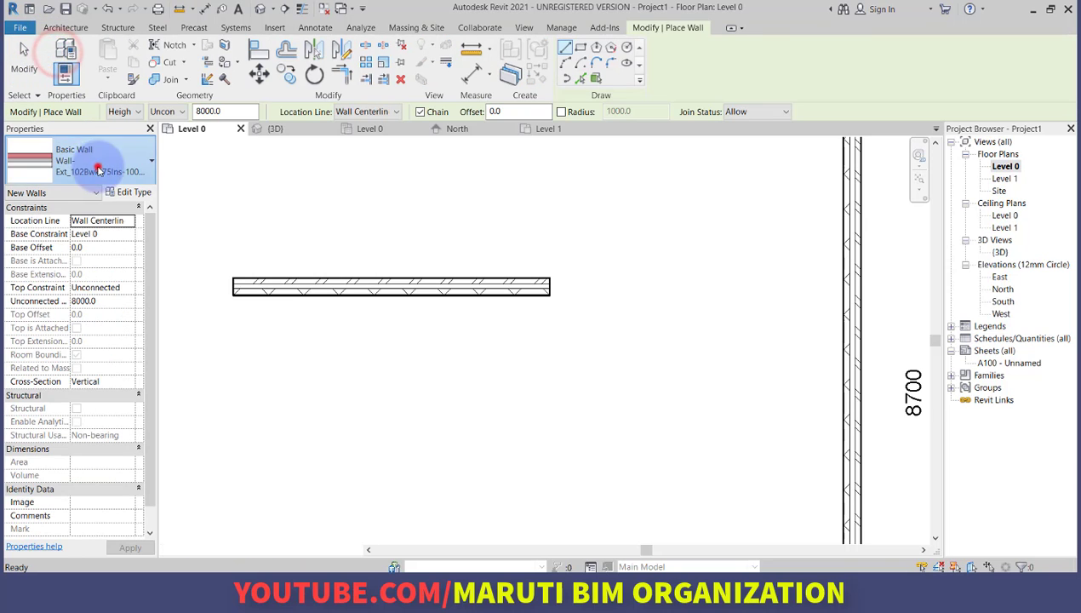
pyautogui.click(98, 168)
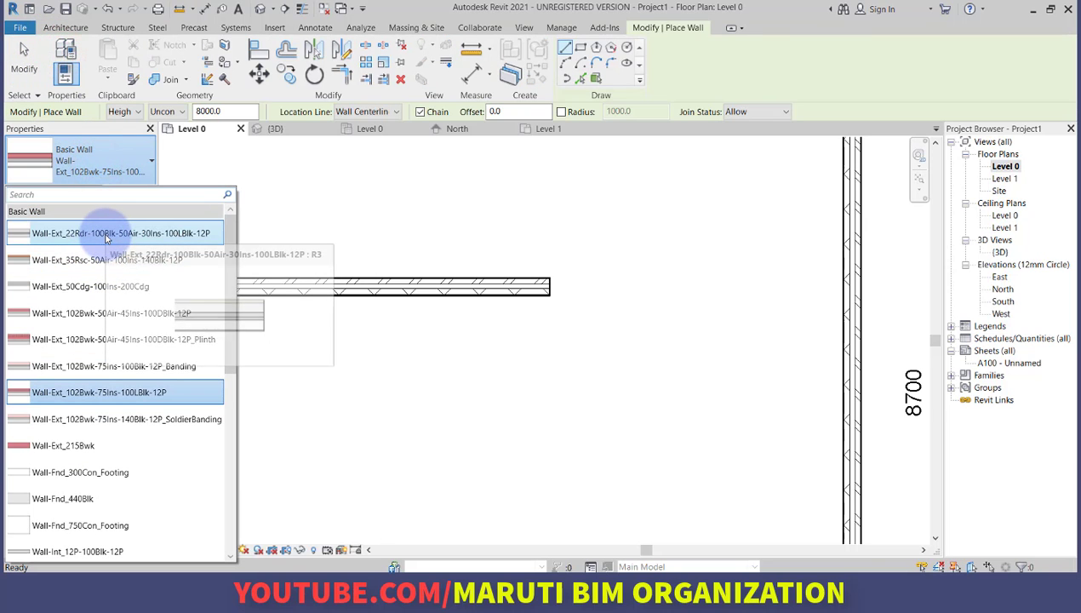
pyautogui.click(95, 288)
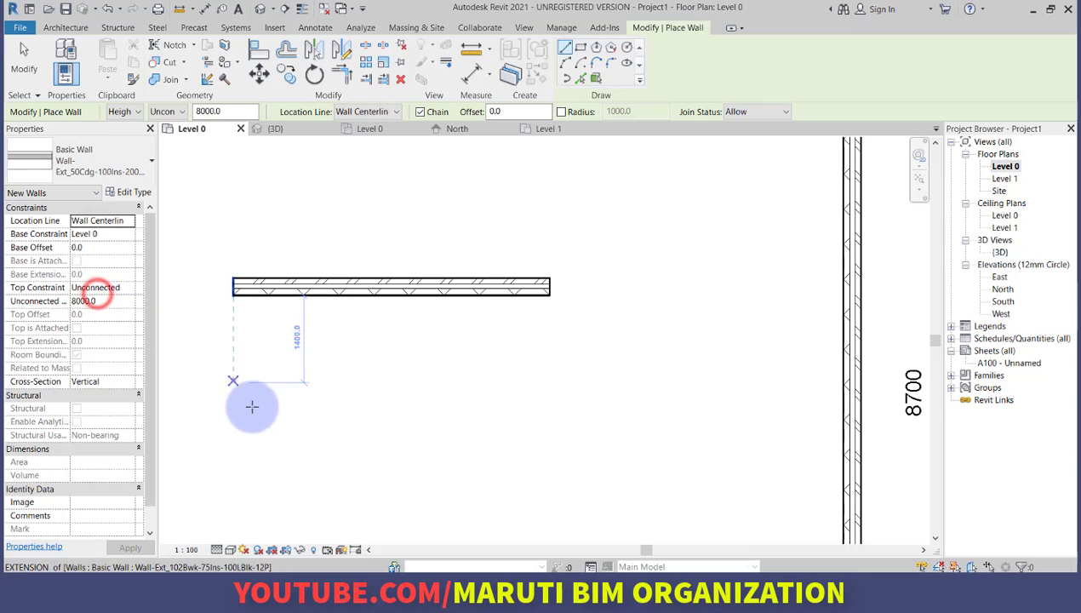
pyautogui.click(264, 405)
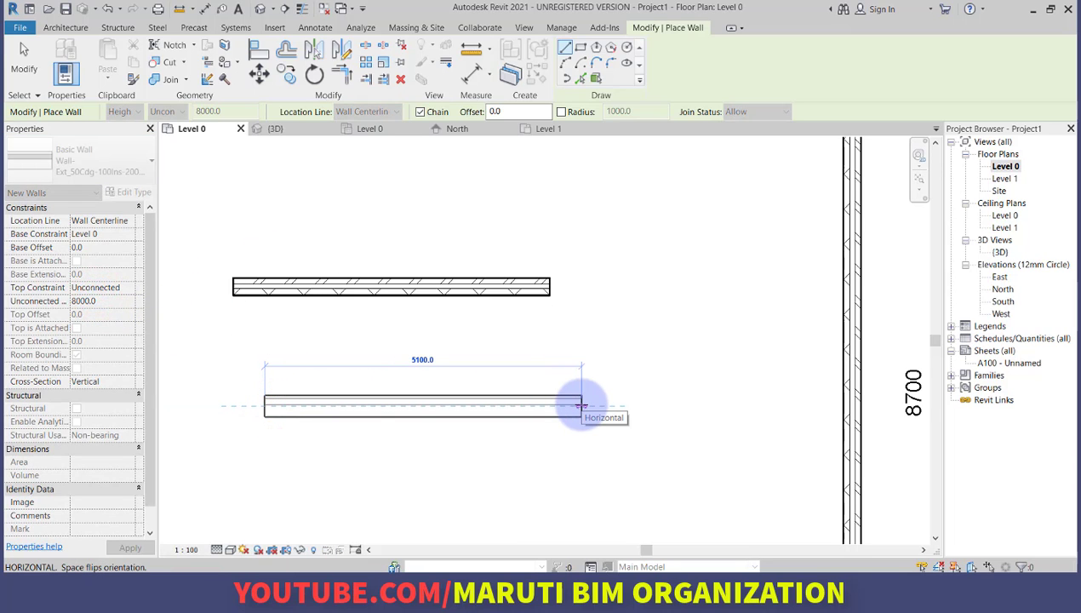
pyautogui.press('space')
pyautogui.press('space')
pyautogui.press('space')
pyautogui.press('space')
pyautogui.press('space')
pyautogui.press('space')
pyautogui.press('space')
pyautogui.press('space')
pyautogui.click(582, 406)
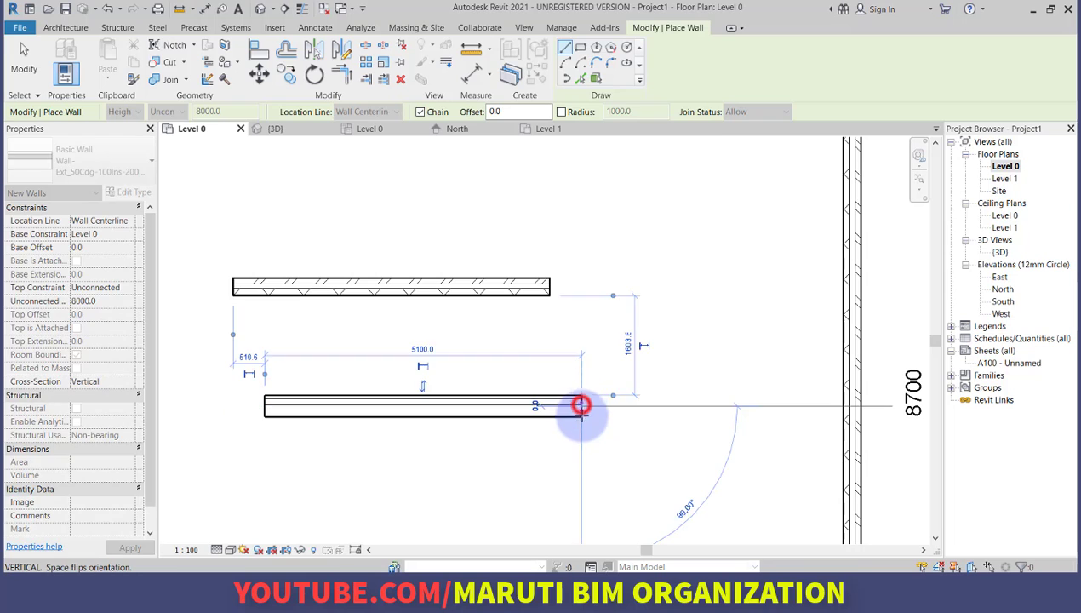
pyautogui.scroll(-2, 620, 407)
pyautogui.scroll(-3, 596, 366)
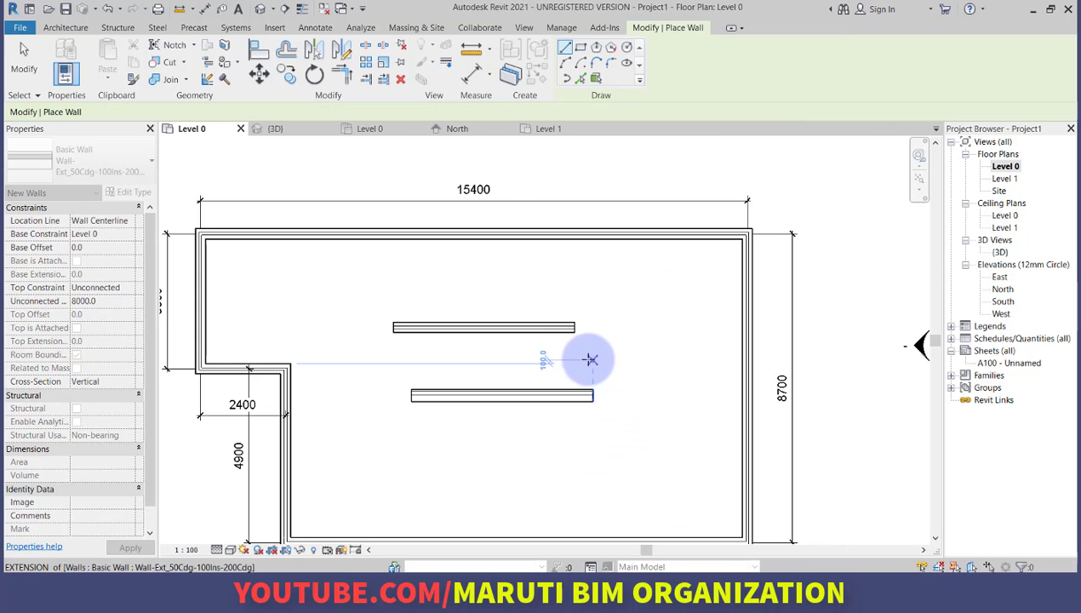
pyautogui.press('Escape')
pyautogui.press('Escape')
# Place three Doors_ExtDbl_Flush 1810x2110mm doors along the building's 15400 mm wall and flip the middle door to open outward.
pyautogui.click(88, 55)
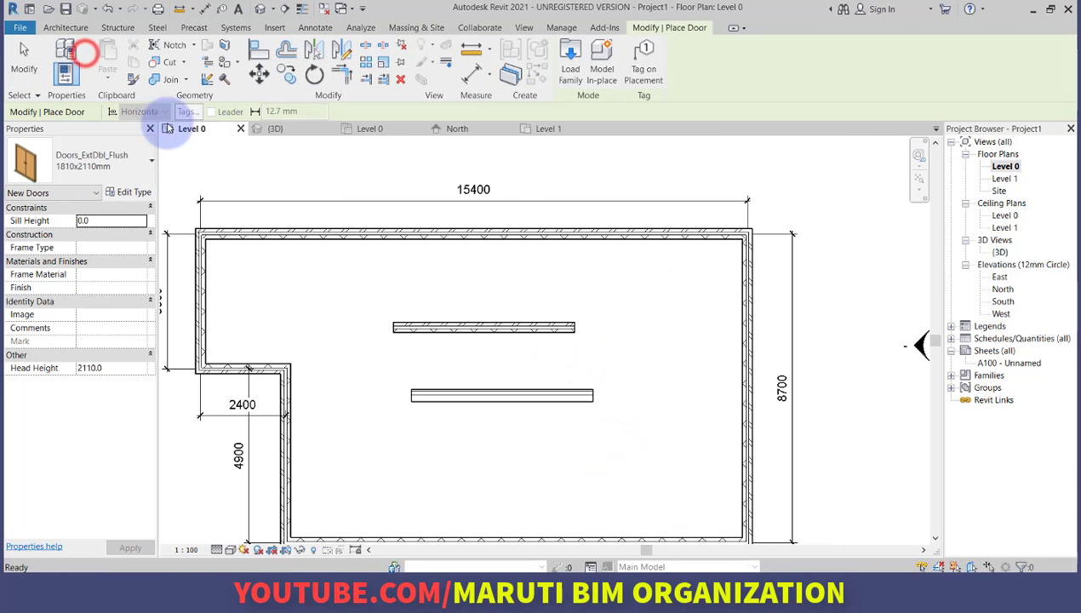
pyautogui.click(266, 235)
pyautogui.click(479, 229)
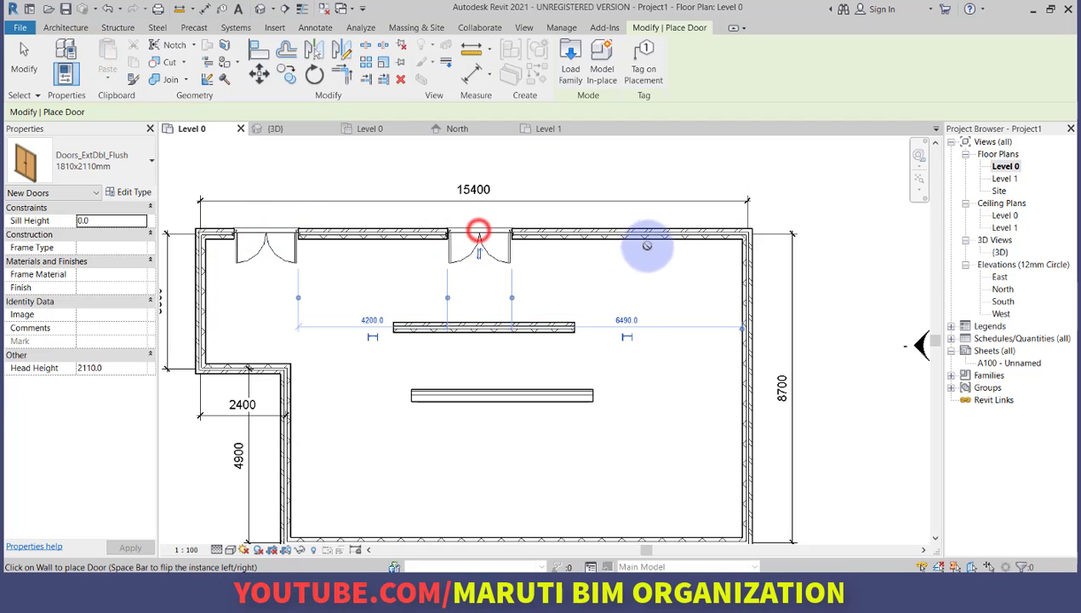
pyautogui.click(673, 234)
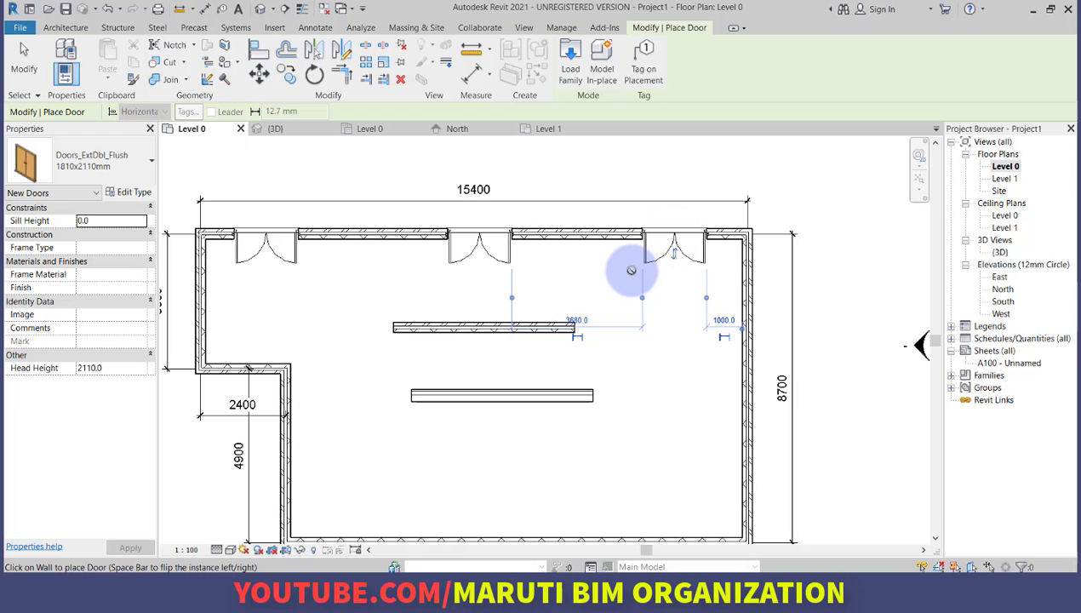
pyautogui.press('Escape')
pyautogui.press('Escape')
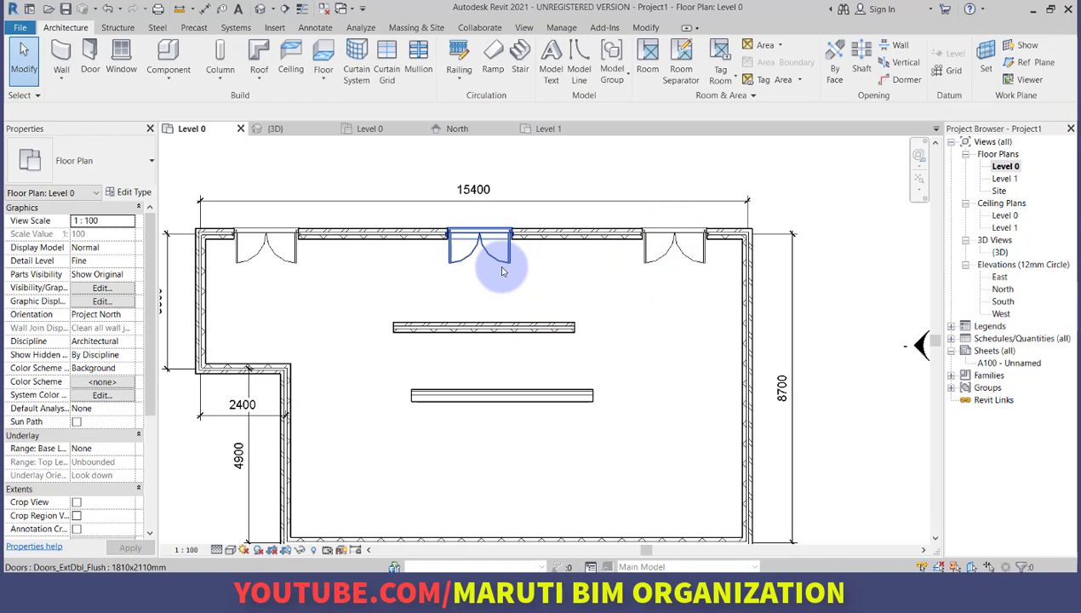
pyautogui.click(500, 268)
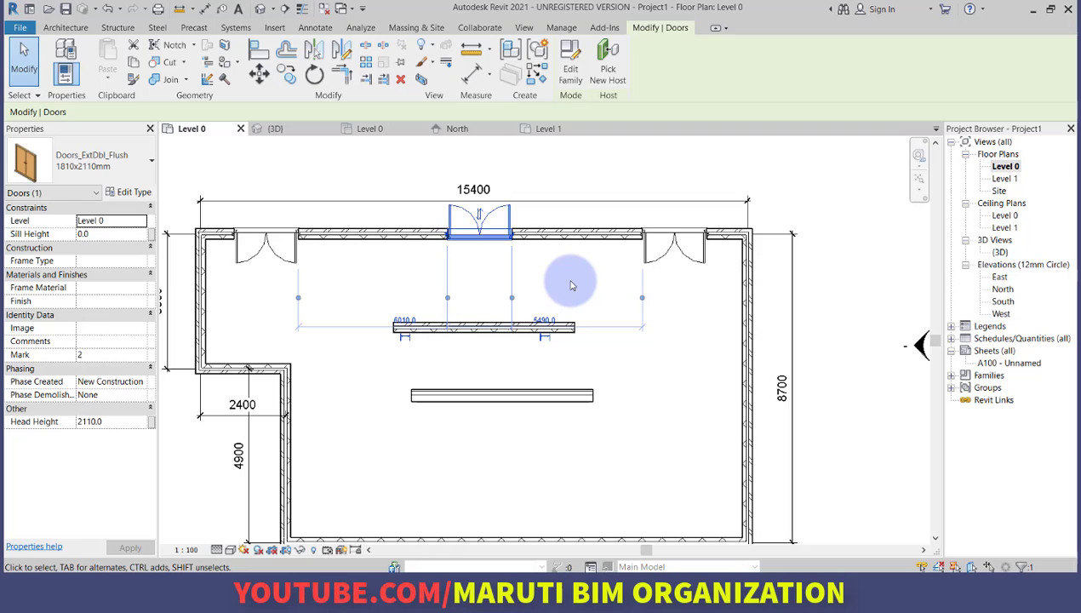
pyautogui.click(563, 260)
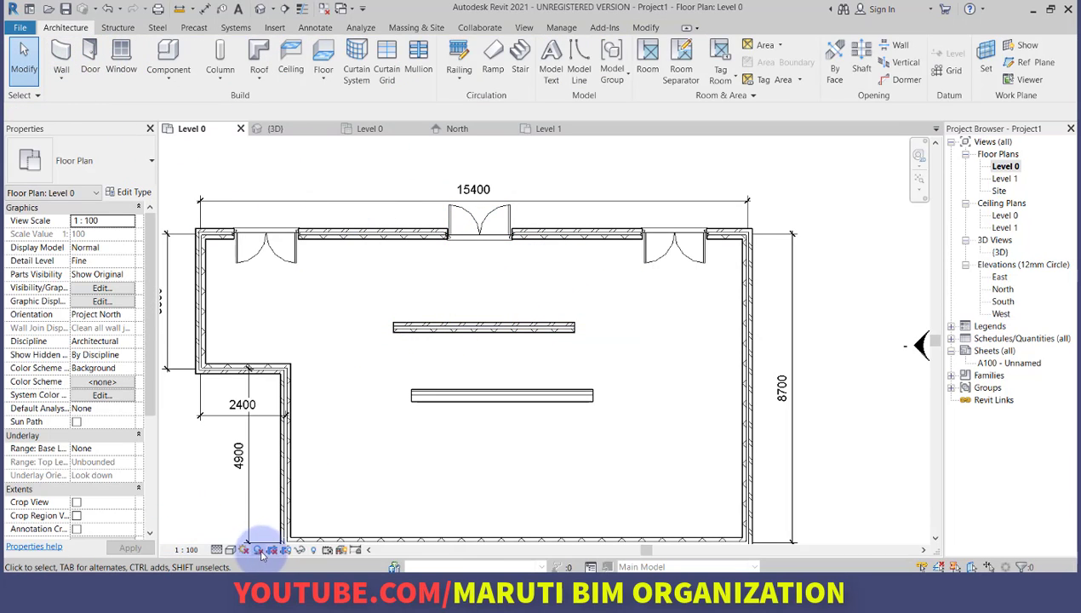
# Switch to the REVIT THEORY FINAL PDF in Adobe Reader and review the interface list and the template and file type notes.
pyautogui.click(203, 591)
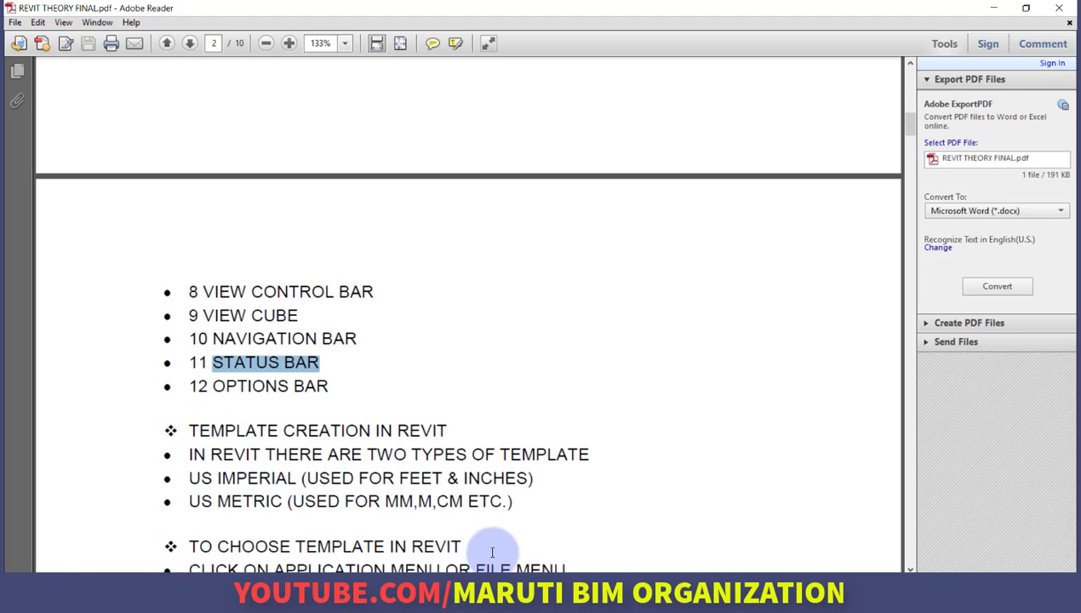
pyautogui.click(512, 591)
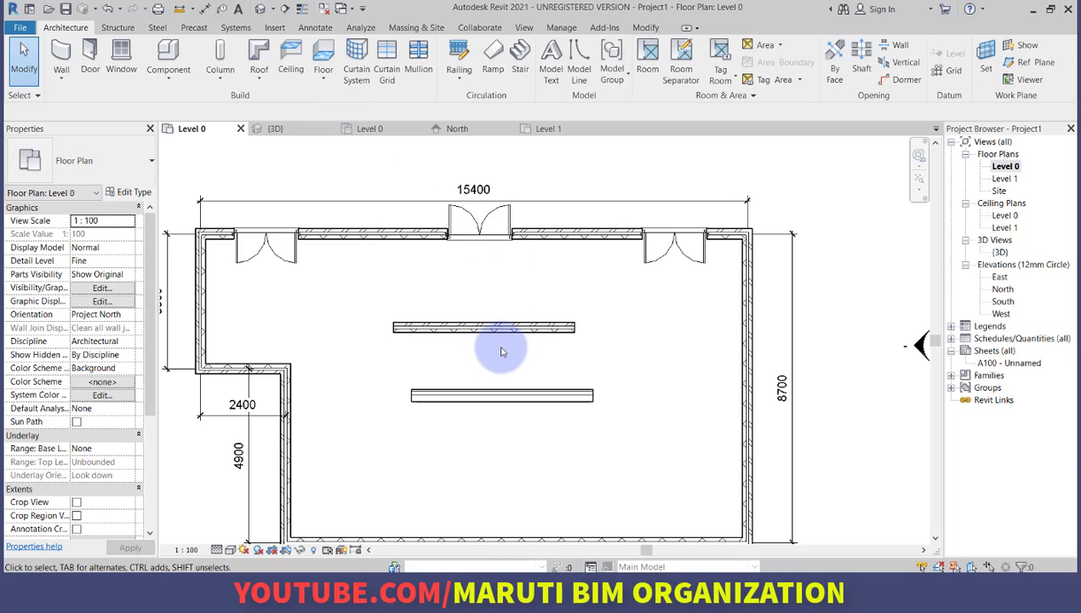
pyautogui.click(532, 600)
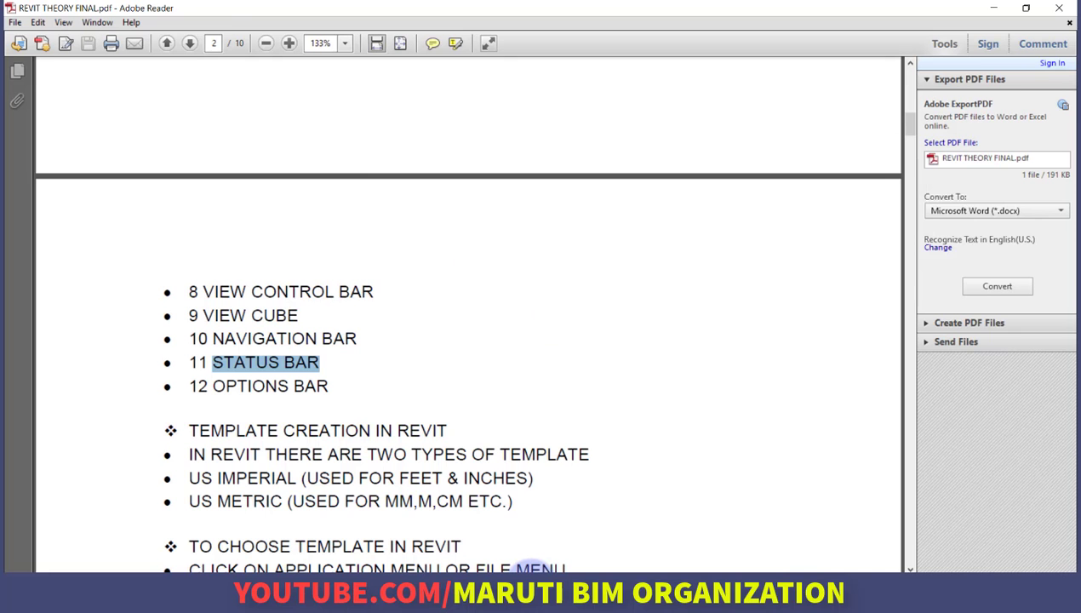
pyautogui.scroll(6, 350, 333)
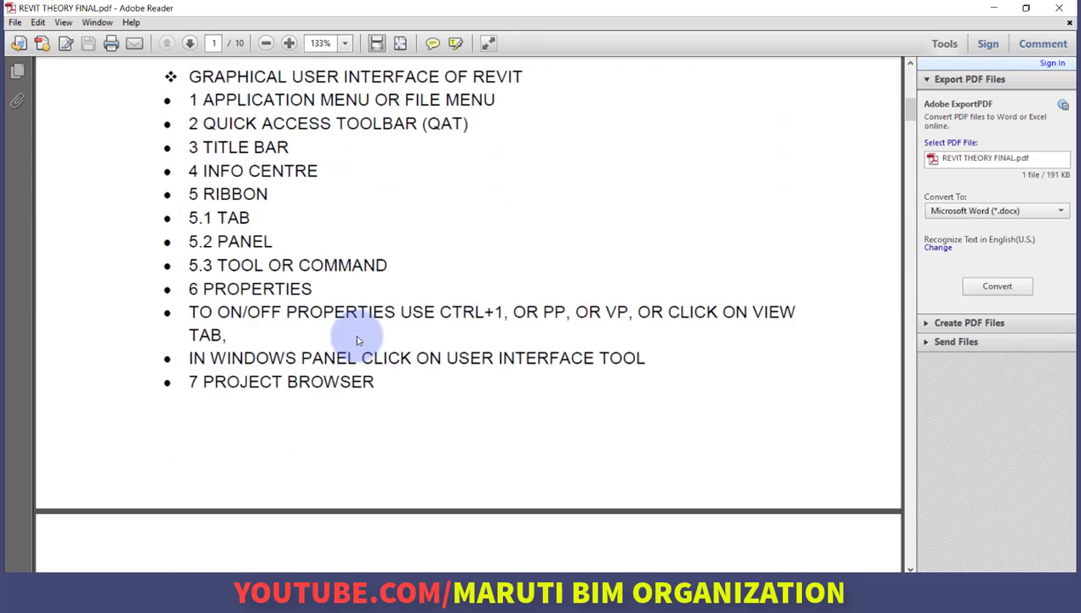
pyautogui.scroll(5, 357, 341)
pyautogui.scroll(-9, 412, 301)
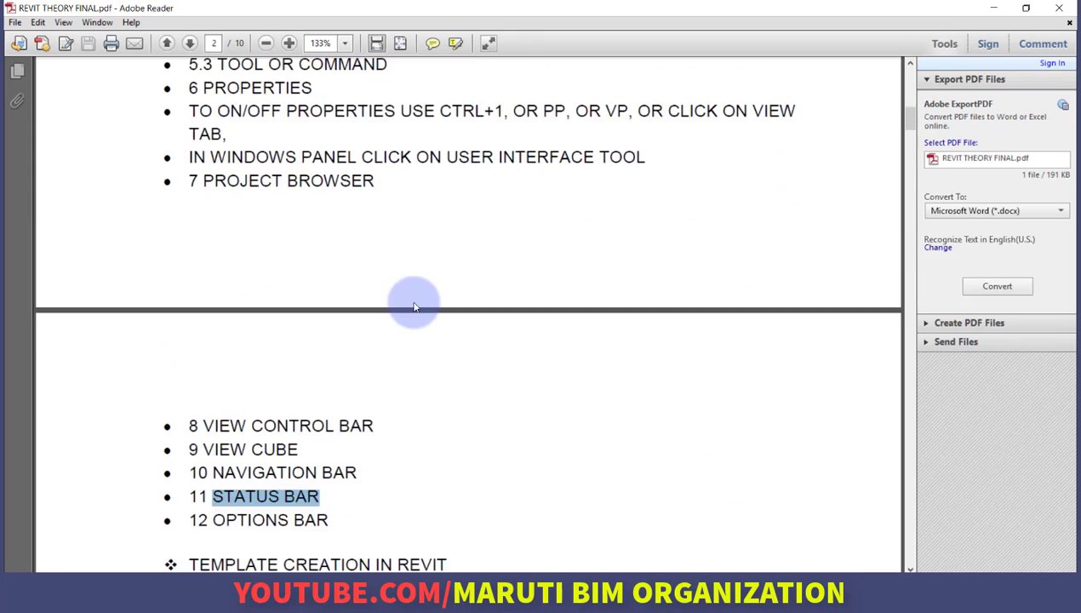
pyautogui.scroll(-10, 414, 306)
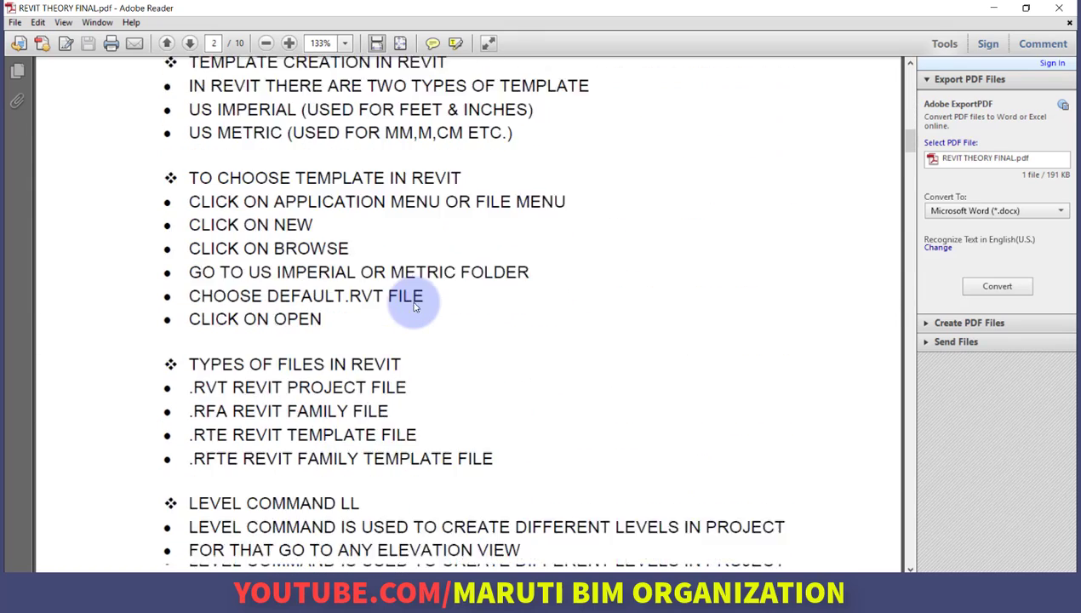
pyautogui.scroll(-1, 415, 302)
pyautogui.scroll(3, 415, 301)
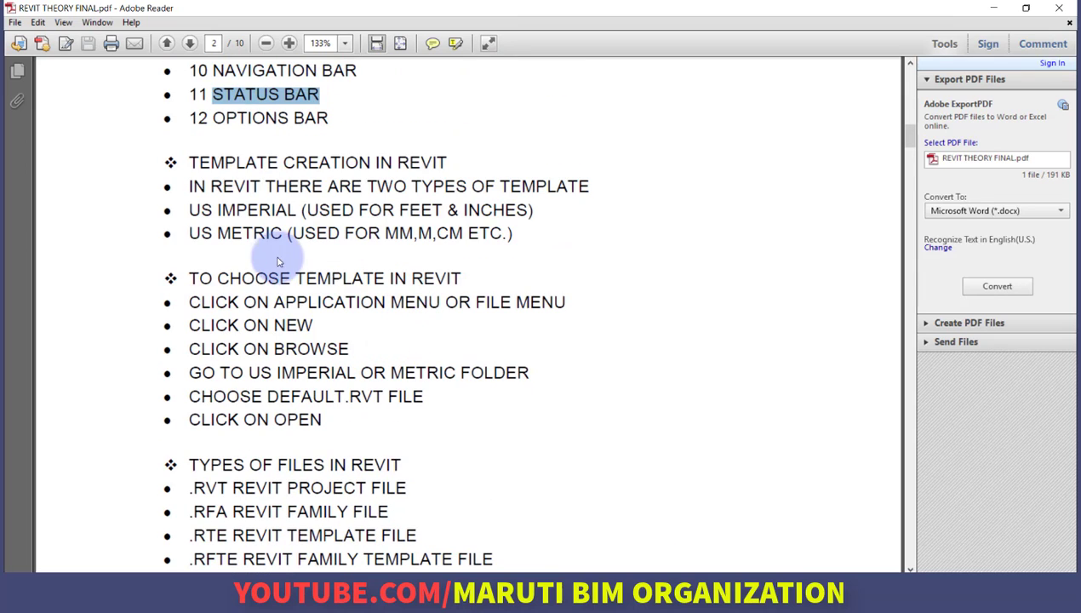
# Highlight the template creation and template choosing headings while reading the notes down to the types of Revit files, and clear the highlight.
pyautogui.moveTo(188, 162); pyautogui.dragTo(371, 162)
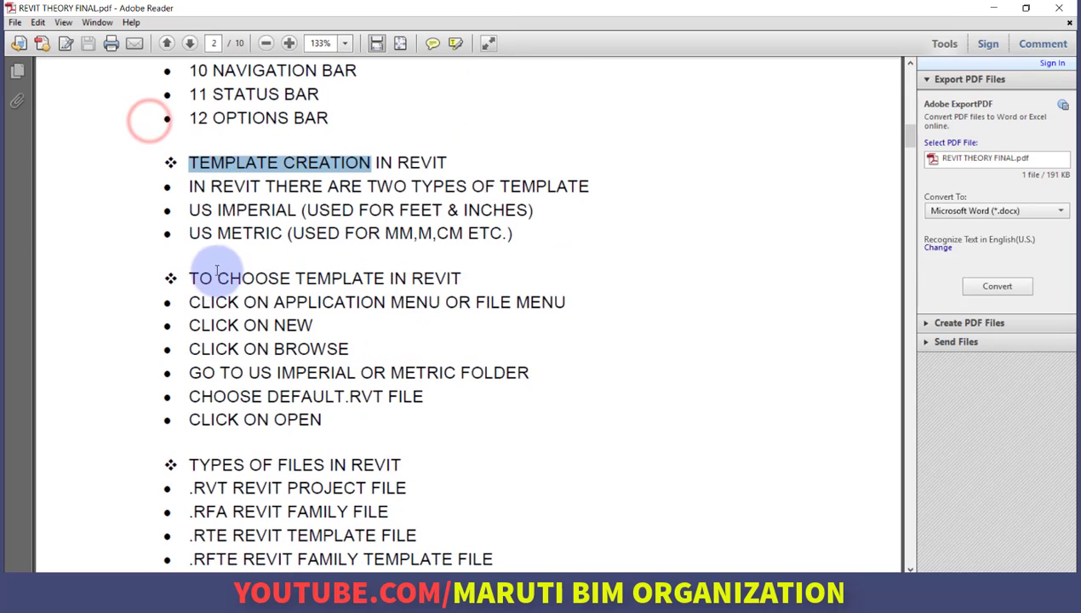
pyautogui.moveTo(188, 278); pyautogui.dragTo(460, 277)
pyautogui.scroll(-1, 449, 255)
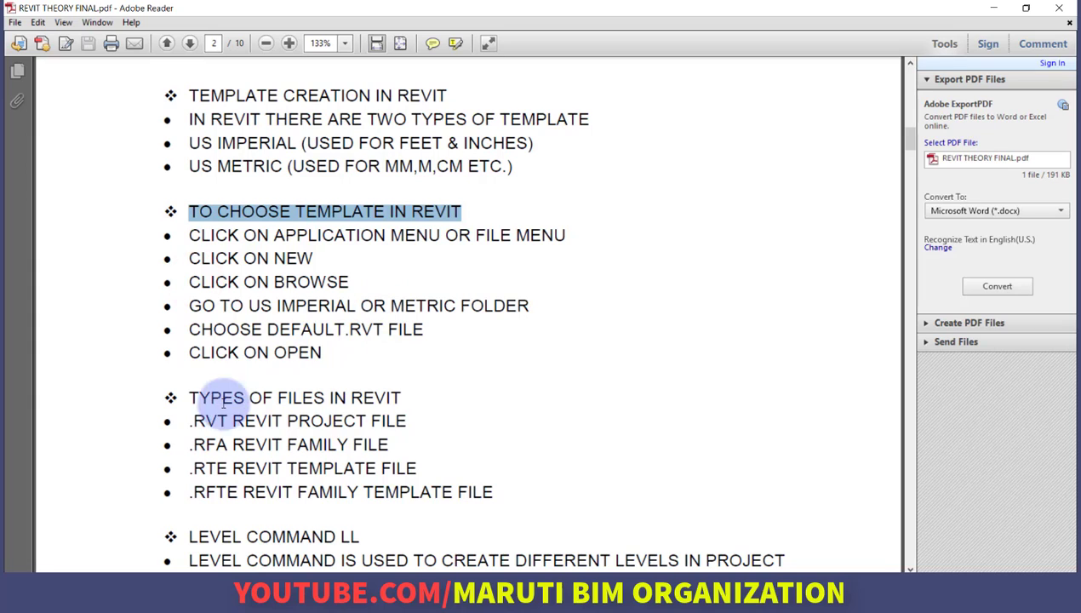
pyautogui.moveTo(367, 408); pyautogui.dragTo(361, 407)
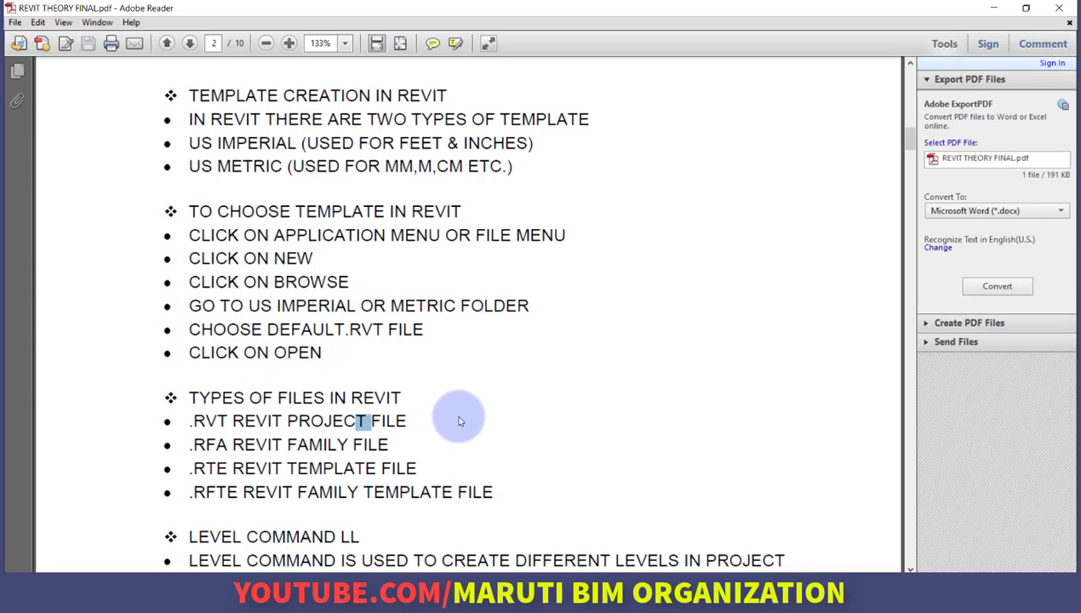
pyautogui.scroll(1, 596, 449)
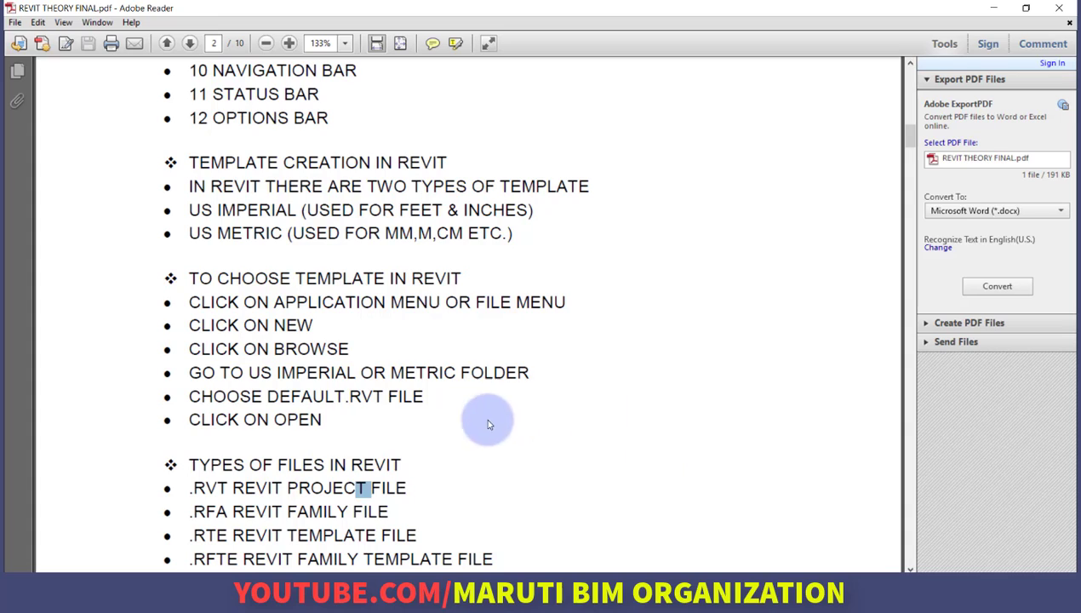
pyautogui.click(370, 347)
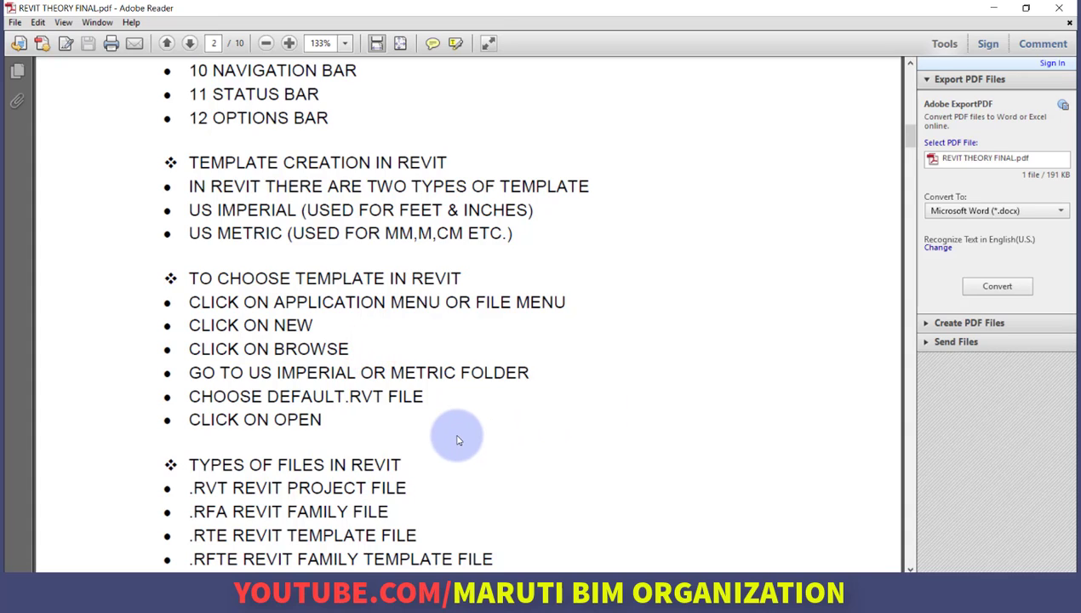